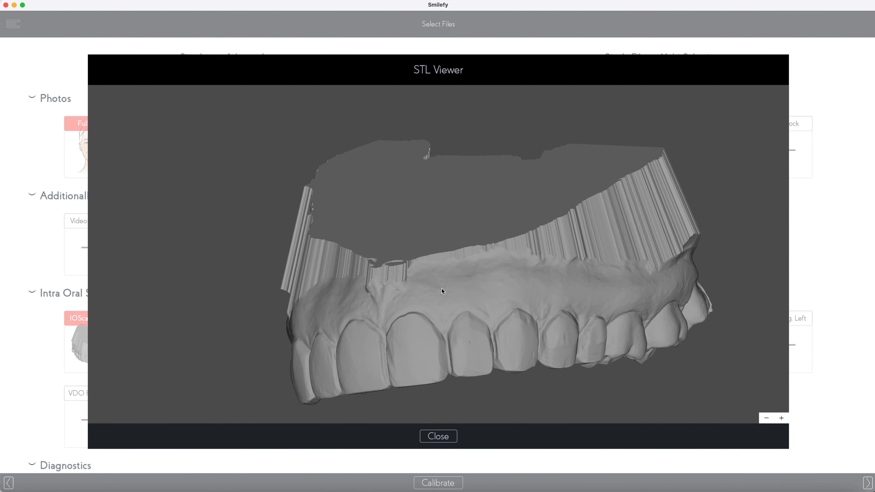
Step: Inspect the upper jaw scan from the side, front and occlusal views, and close the STL viewer
{"action": "left_click_drag", "start_coordinate": [524, 380], "coordinate": [307, 334]}
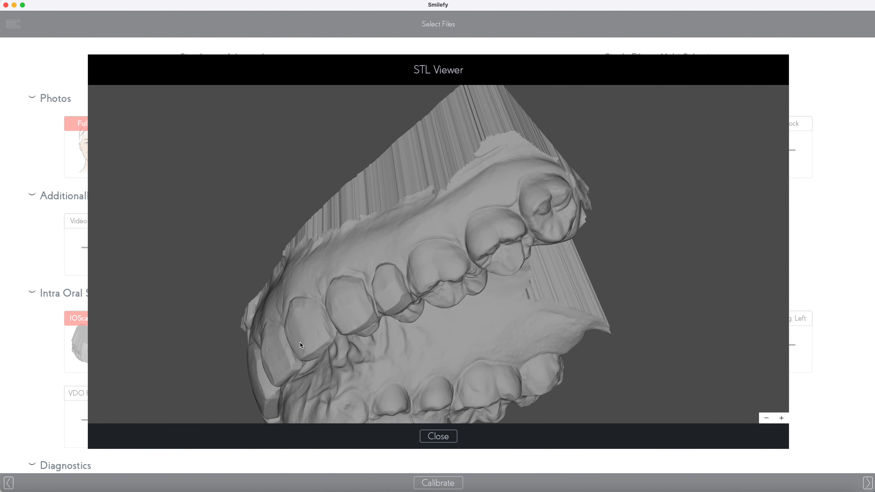
{"action": "left_click_drag", "start_coordinate": [198, 346], "coordinate": [391, 332]}
{"action": "left_click_drag", "start_coordinate": [425, 354], "coordinate": [452, 408]}
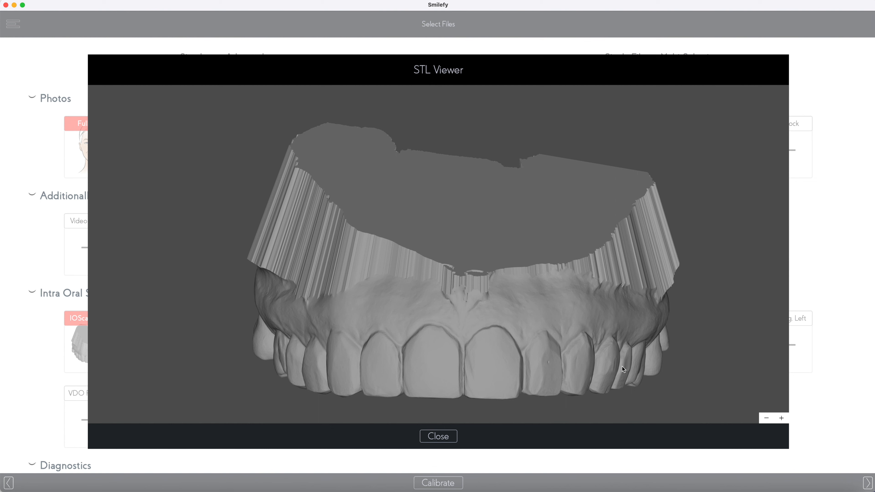
{"action": "left_click_drag", "start_coordinate": [495, 414], "coordinate": [579, 321]}
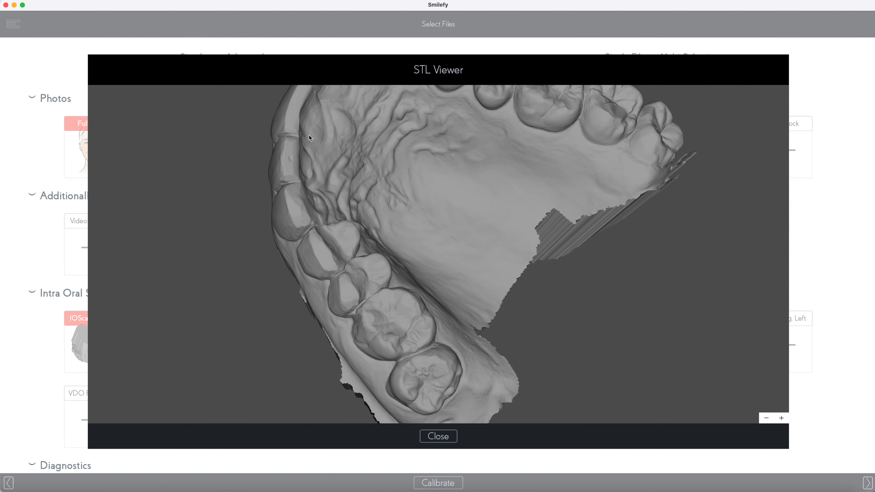
{"action": "left_click_drag", "start_coordinate": [608, 305], "coordinate": [542, 359]}
{"action": "left_click_drag", "start_coordinate": [601, 268], "coordinate": [400, 189]}
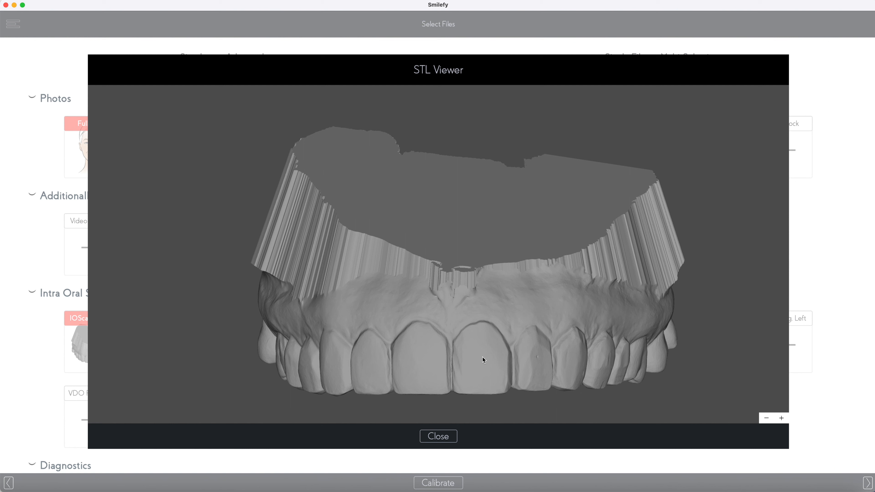
{"action": "left_click", "coordinate": [437, 436]}
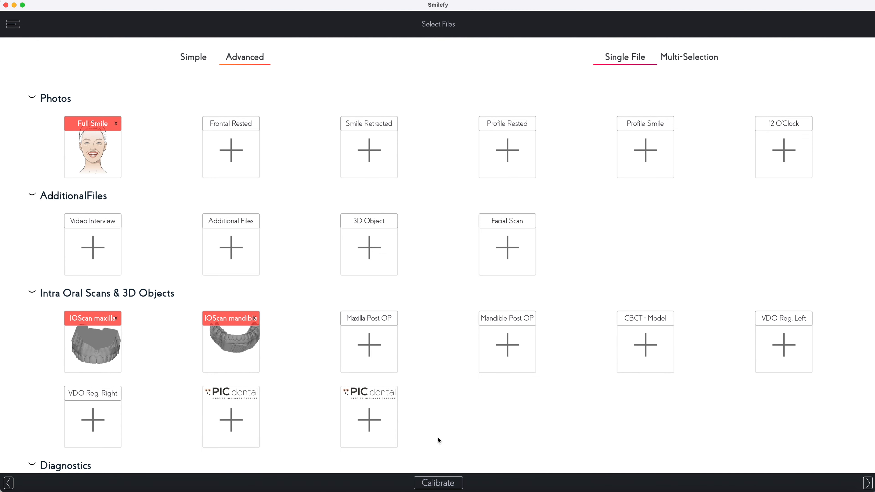
Step: Return to case management and create a 3D Smile Design based on the Digital Patient, with Maxilla Design as the type
{"action": "left_click", "coordinate": [8, 484]}
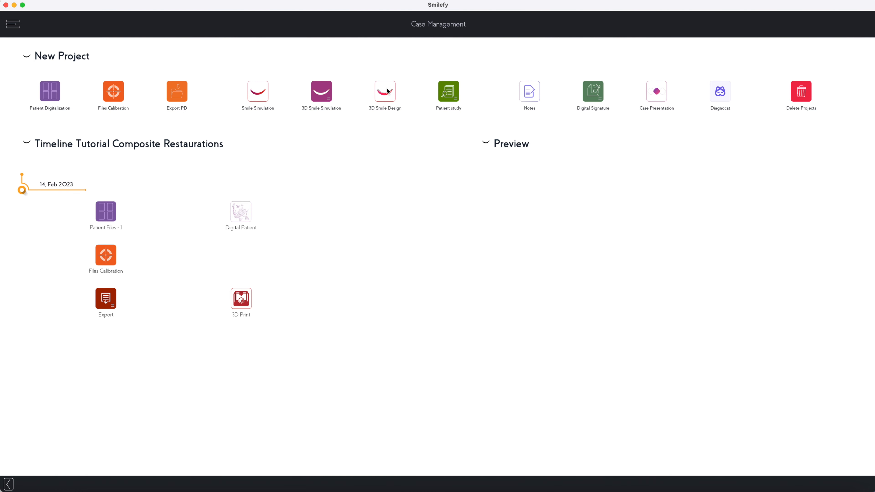
{"action": "left_click", "coordinate": [385, 91]}
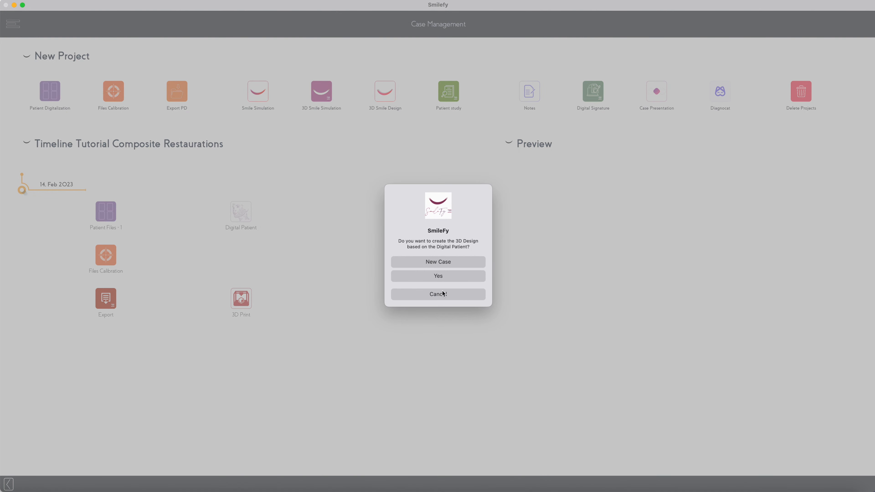
{"action": "left_click", "coordinate": [444, 276]}
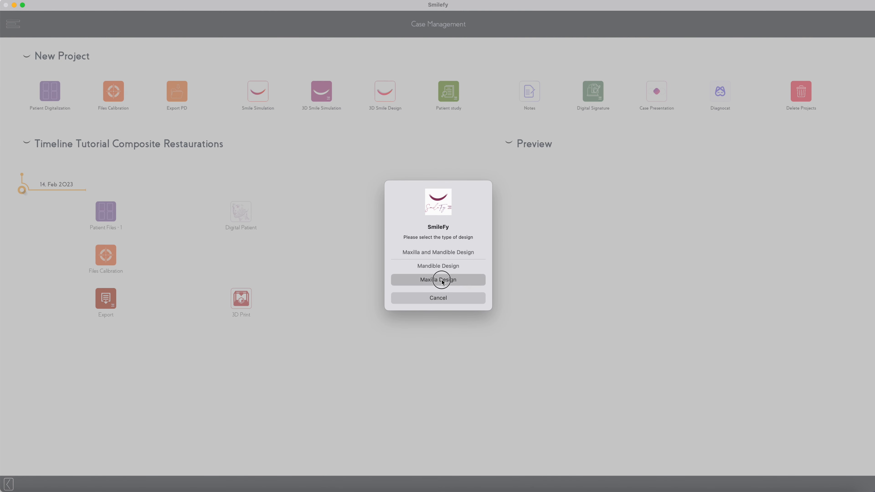
{"action": "left_click", "coordinate": [442, 279]}
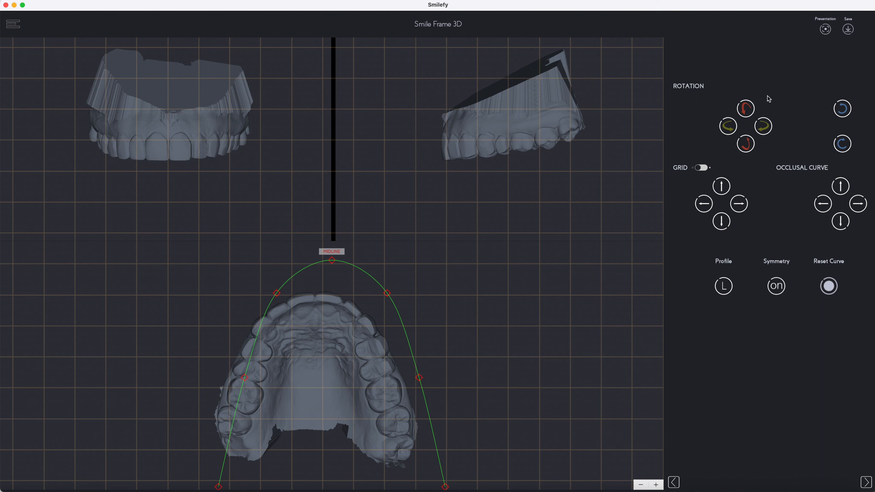
Step: Fine-tune the maxilla scan's rotation on all three axes to level the teeth with the grid
{"action": "left_click", "coordinate": [750, 111]}
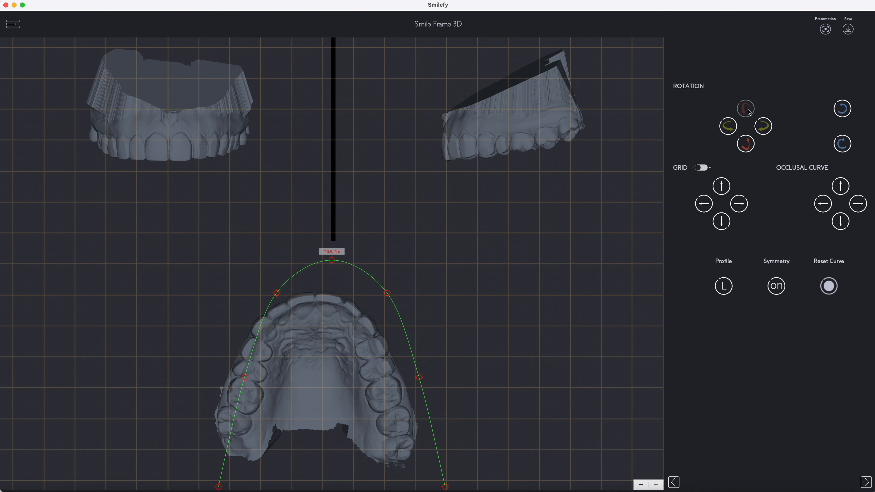
{"action": "left_click", "coordinate": [745, 144]}
{"action": "left_click", "coordinate": [847, 112]}
{"action": "left_click", "coordinate": [846, 138]}
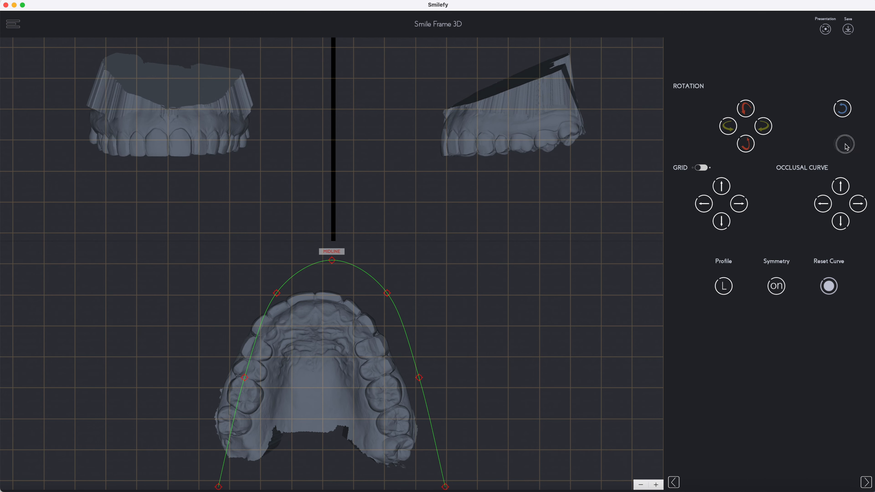
{"action": "left_click", "coordinate": [848, 110]}
{"action": "left_click", "coordinate": [848, 110]}
{"action": "left_click", "coordinate": [729, 128]}
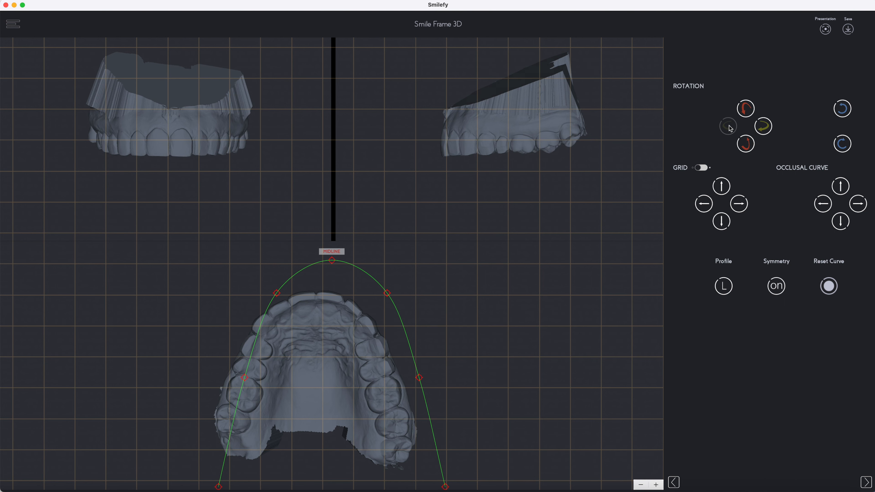
{"action": "left_click", "coordinate": [768, 129]}
{"action": "left_click", "coordinate": [768, 129]}
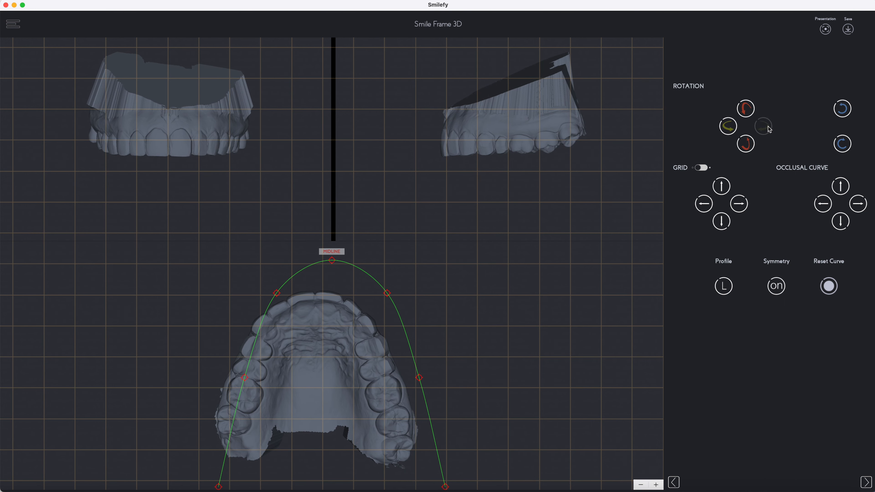
{"action": "left_click", "coordinate": [842, 146]}
{"action": "left_click", "coordinate": [842, 109]}
{"action": "left_click", "coordinate": [843, 110]}
{"action": "left_click", "coordinate": [842, 109]}
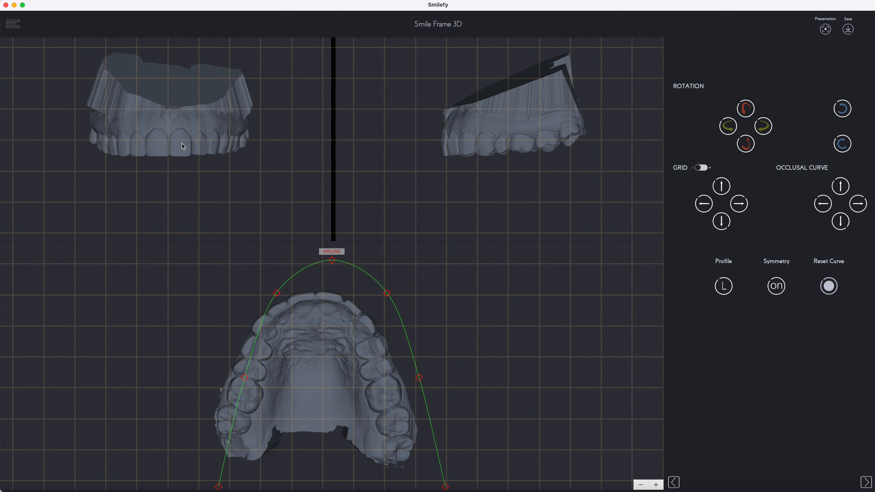
Step: Shift the occlusal curve left and down to centre it on the arch and bring it closer to the front teeth
{"action": "left_click", "coordinate": [822, 206]}
{"action": "left_click", "coordinate": [823, 206]}
{"action": "left_click", "coordinate": [822, 206]}
{"action": "left_click", "coordinate": [823, 206]}
{"action": "left_click", "coordinate": [840, 222]}
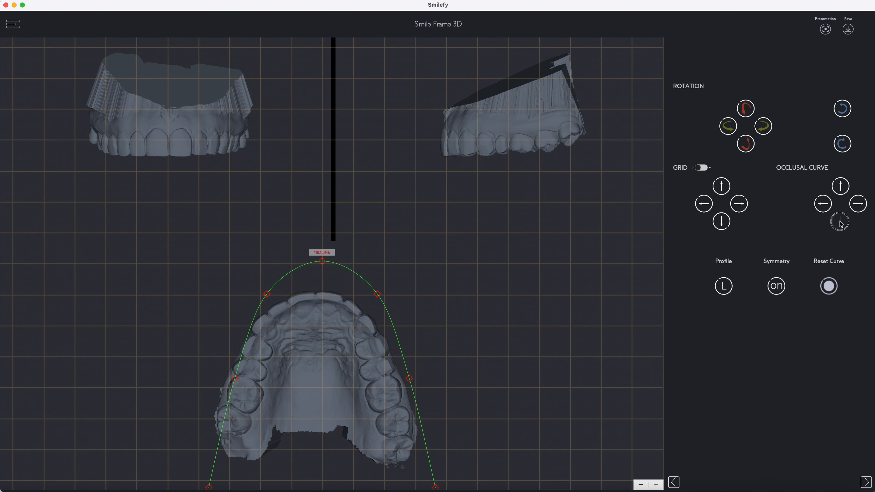
{"action": "left_click", "coordinate": [839, 221]}
{"action": "left_click", "coordinate": [839, 221]}
{"action": "left_click", "coordinate": [839, 221]}
{"action": "left_click", "coordinate": [839, 220]}
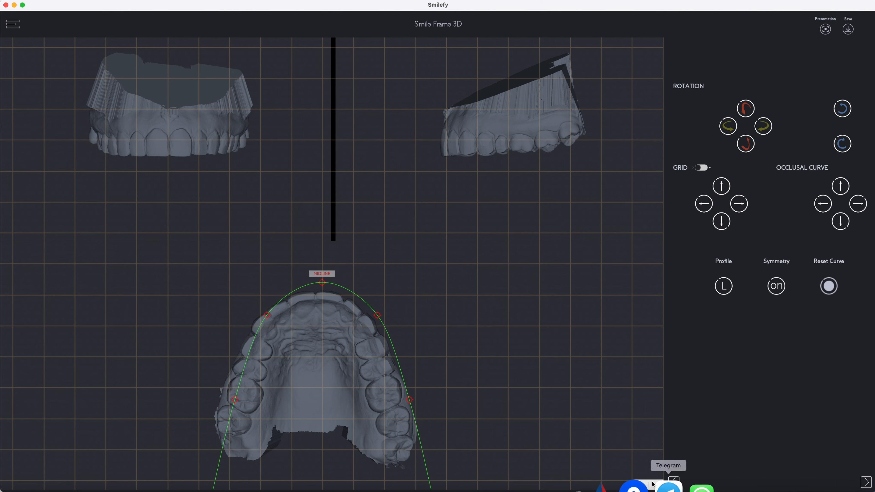
Step: Move the occlusal curve slightly further left and down onto the incisal edges of the front teeth
{"action": "left_click", "coordinate": [638, 485]}
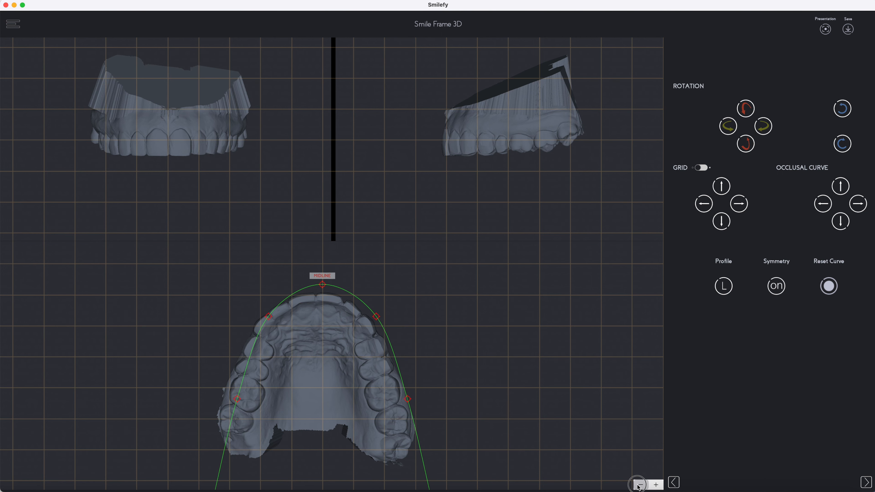
{"action": "left_click", "coordinate": [639, 484]}
{"action": "left_click", "coordinate": [639, 485]}
{"action": "left_click", "coordinate": [639, 485]}
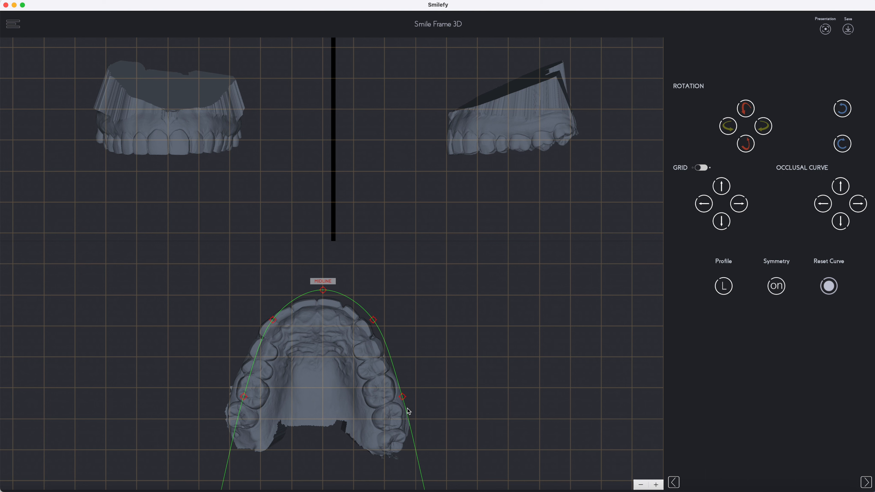
{"action": "left_click", "coordinate": [823, 204]}
{"action": "left_click", "coordinate": [823, 204]}
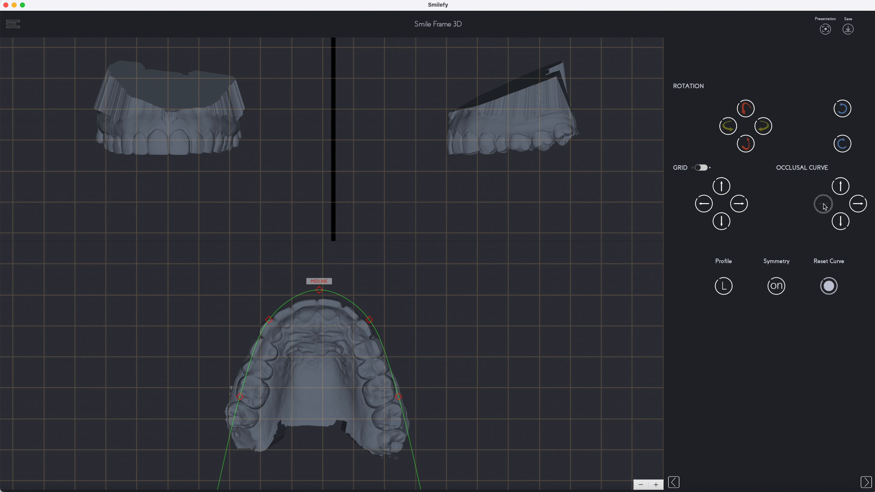
{"action": "left_click", "coordinate": [823, 204]}
{"action": "left_click", "coordinate": [841, 224]}
{"action": "left_click", "coordinate": [842, 224]}
{"action": "left_click", "coordinate": [842, 224]}
{"action": "left_click", "coordinate": [842, 224]}
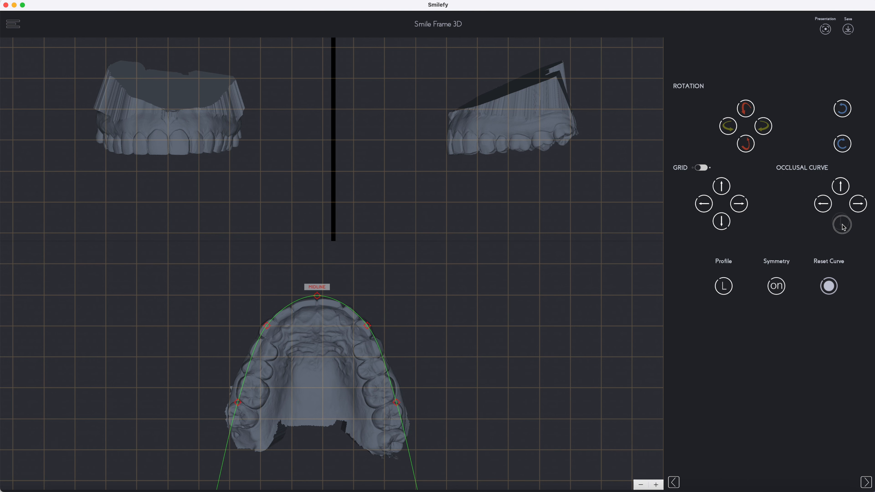
{"action": "left_click", "coordinate": [841, 224]}
{"action": "left_click", "coordinate": [841, 225]}
Step: Refine the occlusal curve's midline and anterior control points to follow the arch, and continue to the 3D smile frame
{"action": "left_click_drag", "start_coordinate": [316, 302], "coordinate": [317, 305]}
{"action": "left_click_drag", "start_coordinate": [368, 330], "coordinate": [367, 327]}
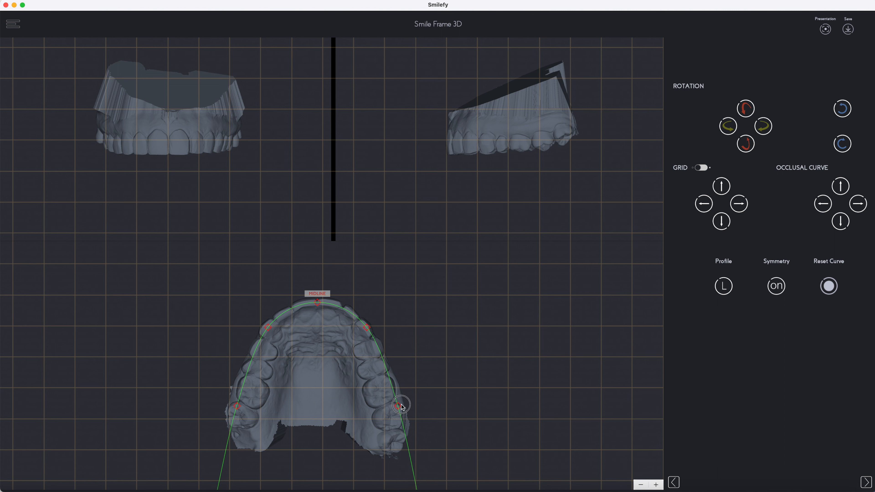
{"action": "left_click", "coordinate": [866, 482]}
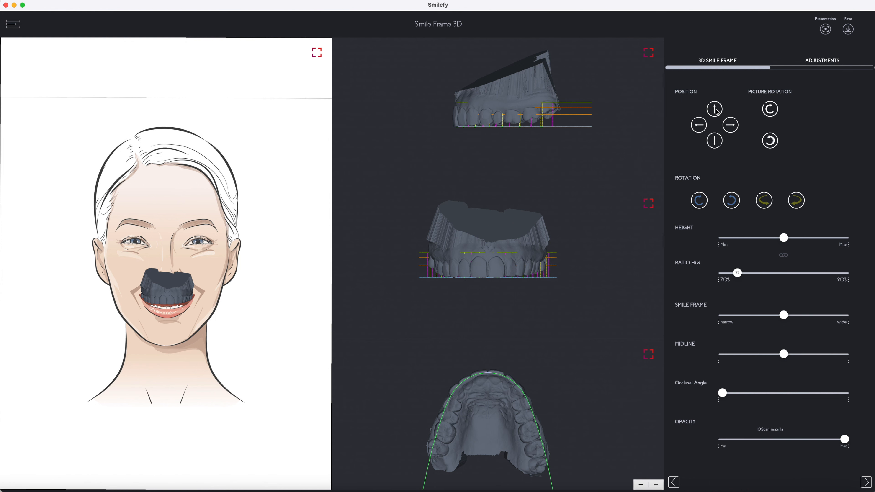
Step: Reduce the smile frame height to about a quarter of its range and the IOScan maxilla opacity to about half
{"action": "left_click", "coordinate": [748, 238]}
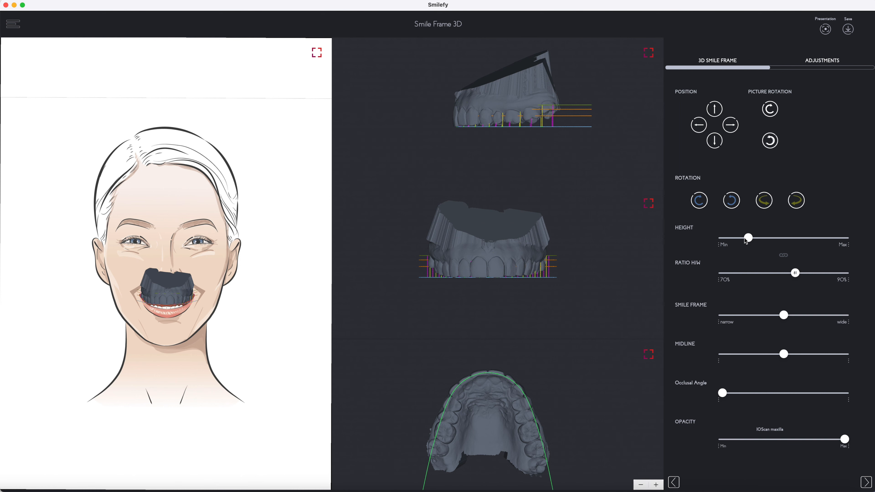
{"action": "left_click", "coordinate": [789, 440]}
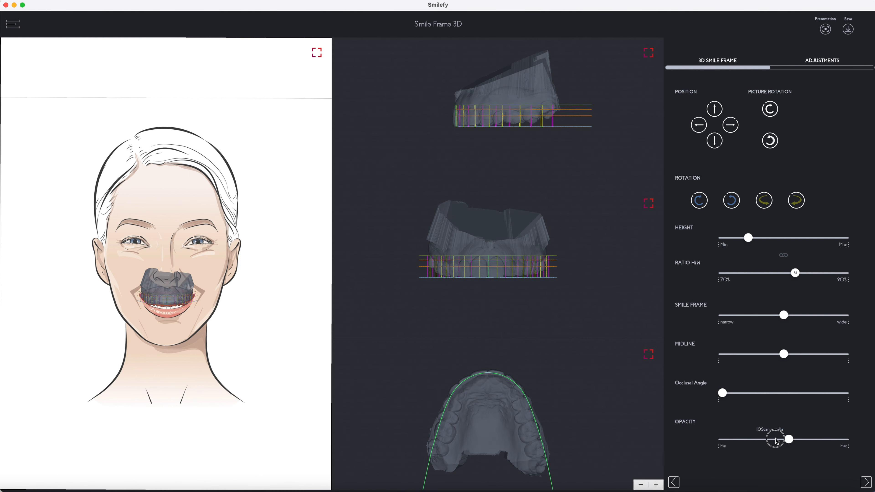
{"action": "left_click", "coordinate": [657, 485]}
{"action": "left_click", "coordinate": [656, 485]}
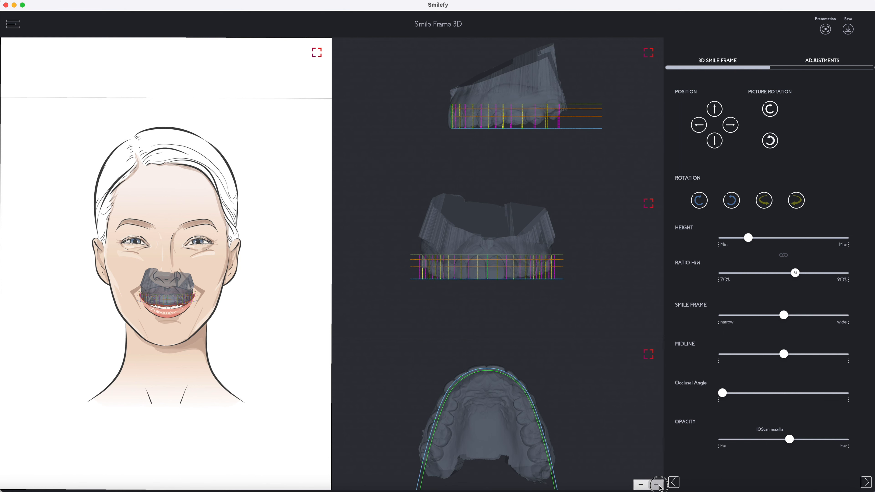
{"action": "left_click", "coordinate": [656, 485]}
{"action": "left_click", "coordinate": [657, 485]}
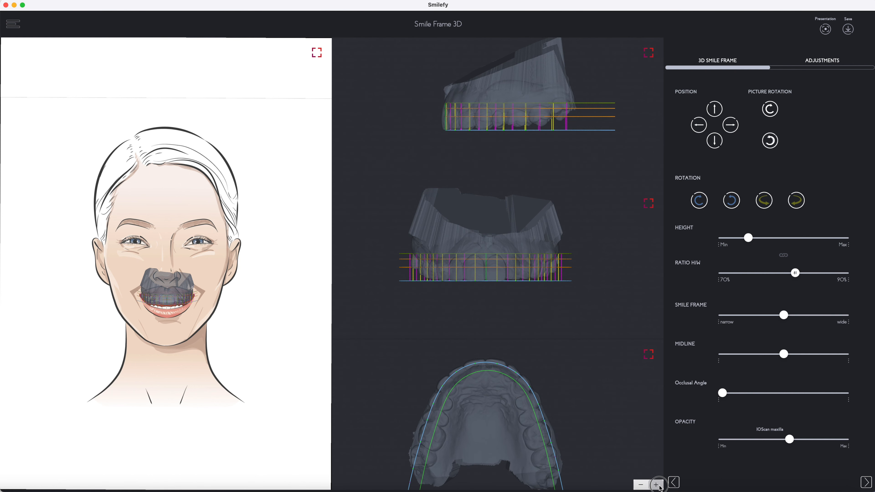
{"action": "left_click", "coordinate": [656, 485]}
{"action": "left_click", "coordinate": [641, 485]}
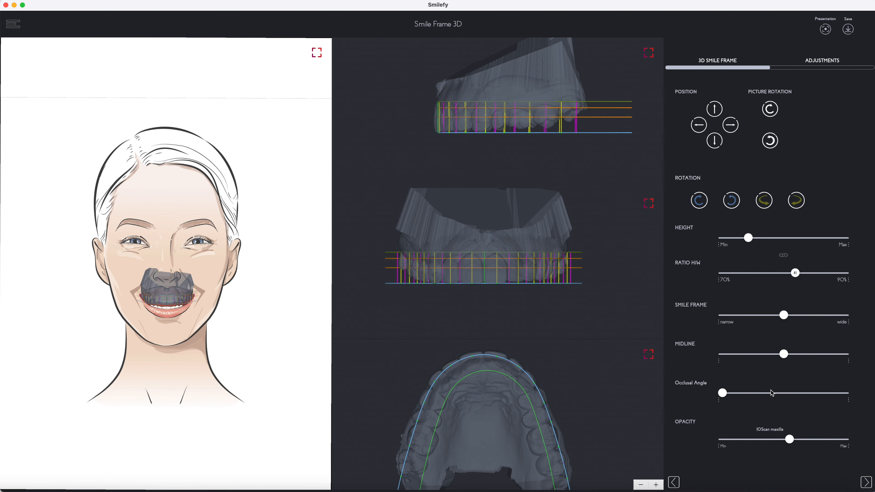
Step: Raise the occlusal angle to about a third of its range so the frame follows the tooth edges in profile
{"action": "left_click", "coordinate": [757, 392]}
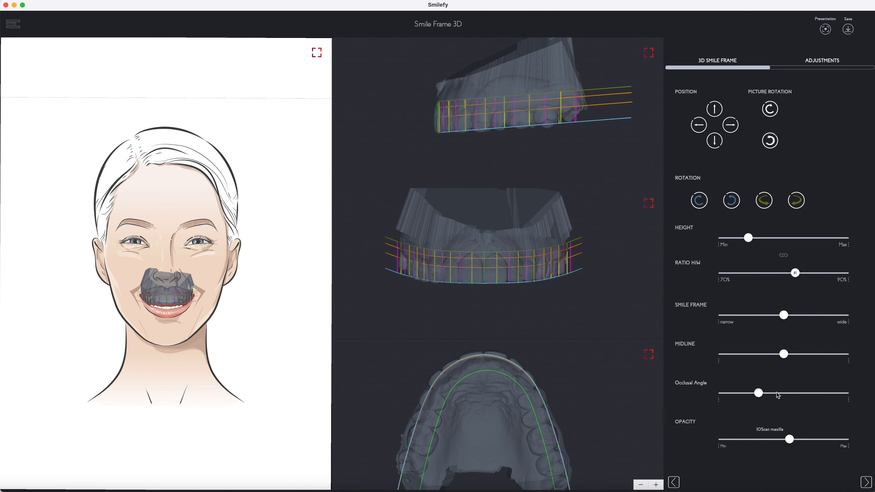
{"action": "left_click_drag", "start_coordinate": [773, 392], "coordinate": [770, 392]}
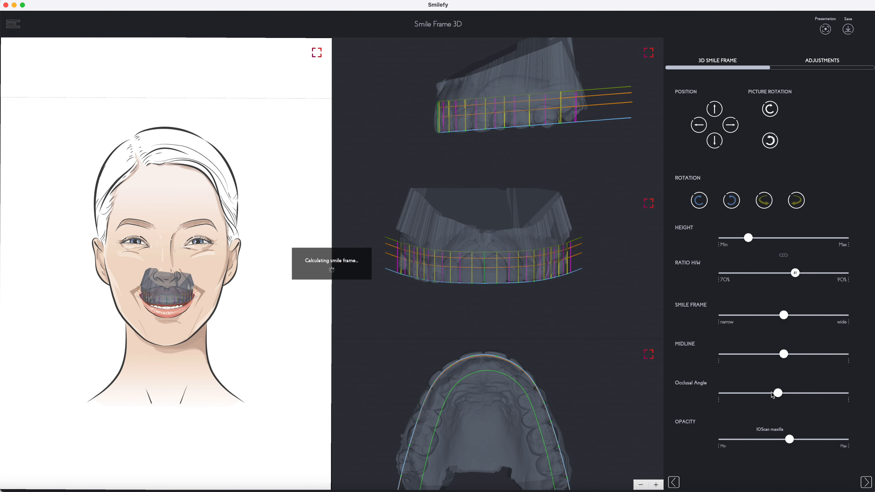
{"action": "left_click", "coordinate": [766, 394]}
{"action": "left_click", "coordinate": [758, 393]}
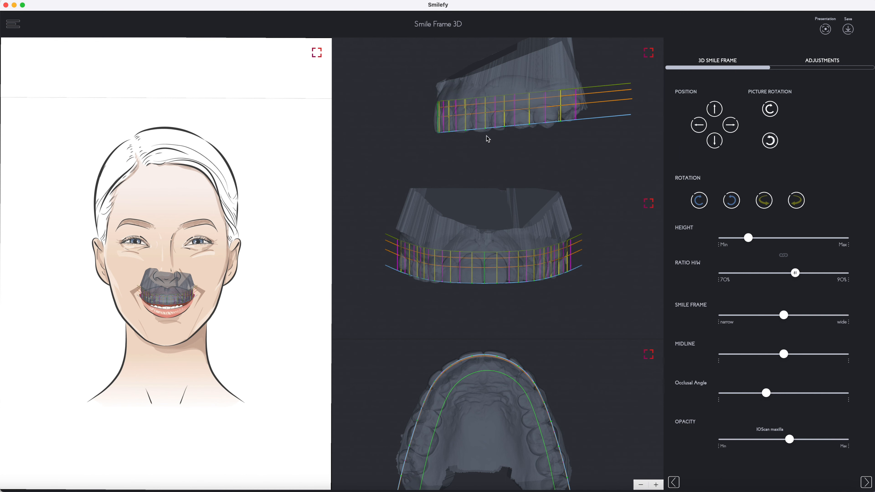
Step: Open the frame adjustments and set the dental chart's upper teeth selection to Social Smile
{"action": "left_click", "coordinate": [823, 60]}
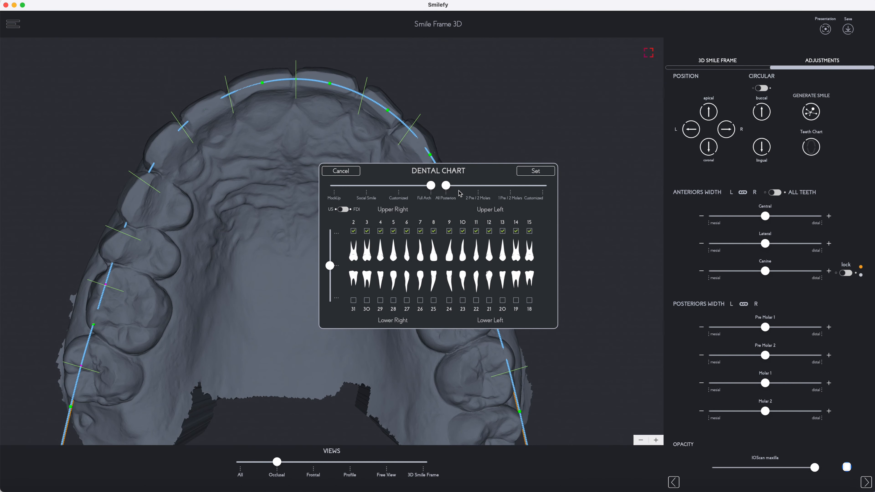
{"action": "left_click", "coordinate": [367, 193]}
{"action": "left_click", "coordinate": [526, 173]}
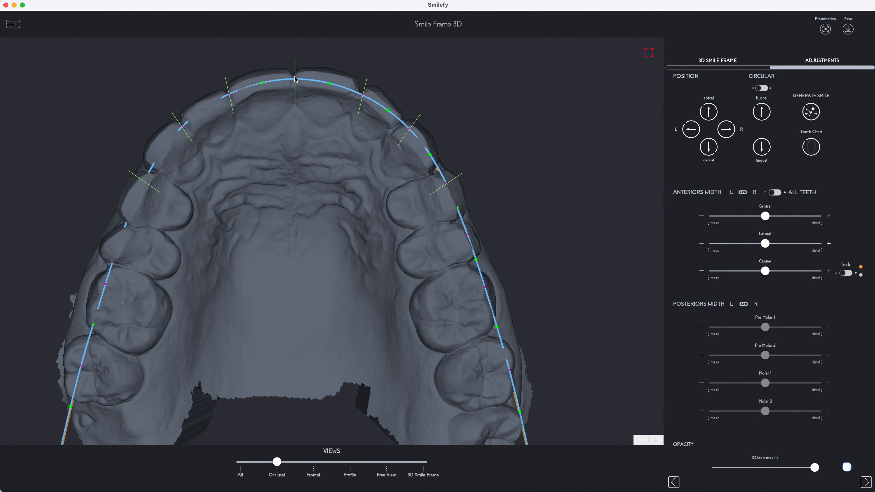
Step: Lower the IOScan maxilla opacity to about half in the smile frame setup and check the frame's midline over the mouth photo
{"action": "left_click", "coordinate": [730, 63]}
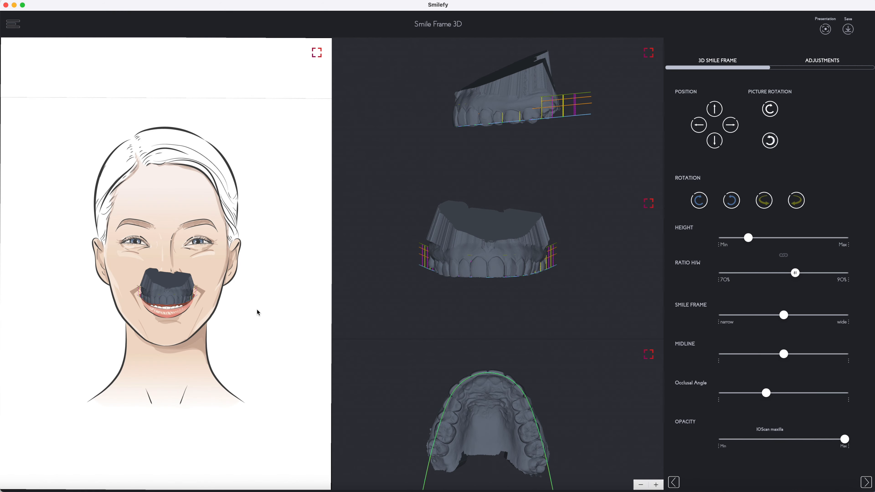
{"action": "left_click", "coordinate": [788, 439]}
{"action": "scroll", "coordinate": [174, 137], "scroll_direction": "up", "scroll_amount": 10}
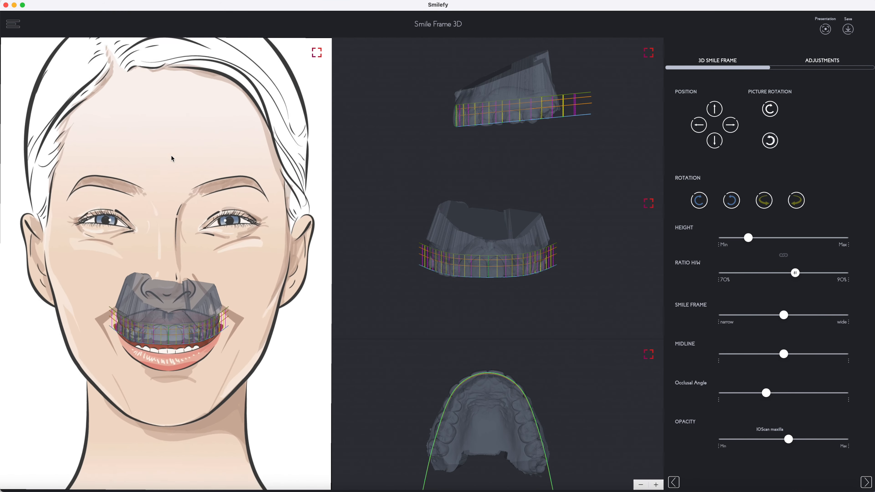
{"action": "scroll", "coordinate": [101, 100], "scroll_direction": "up", "scroll_amount": 5}
{"action": "scroll", "coordinate": [117, 239], "scroll_direction": "down", "scroll_amount": 10}
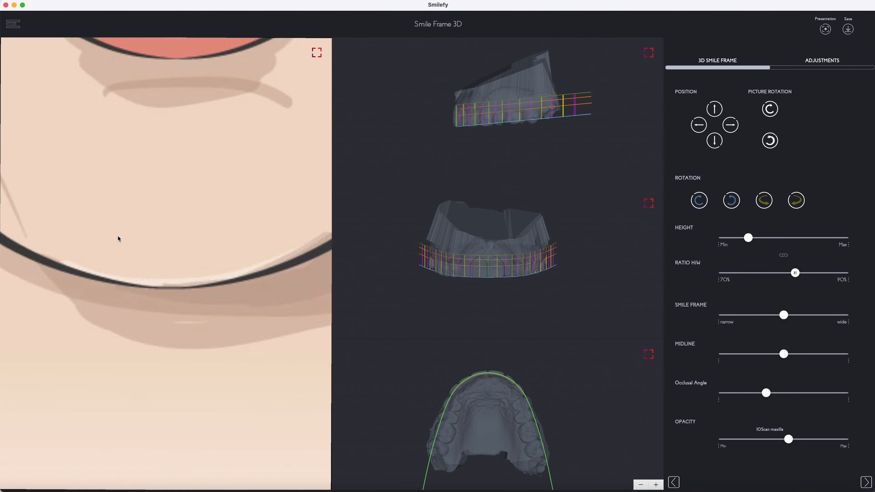
{"action": "scroll", "coordinate": [117, 239], "scroll_direction": "up", "scroll_amount": 6}
{"action": "scroll", "coordinate": [118, 238], "scroll_direction": "up", "scroll_amount": 2}
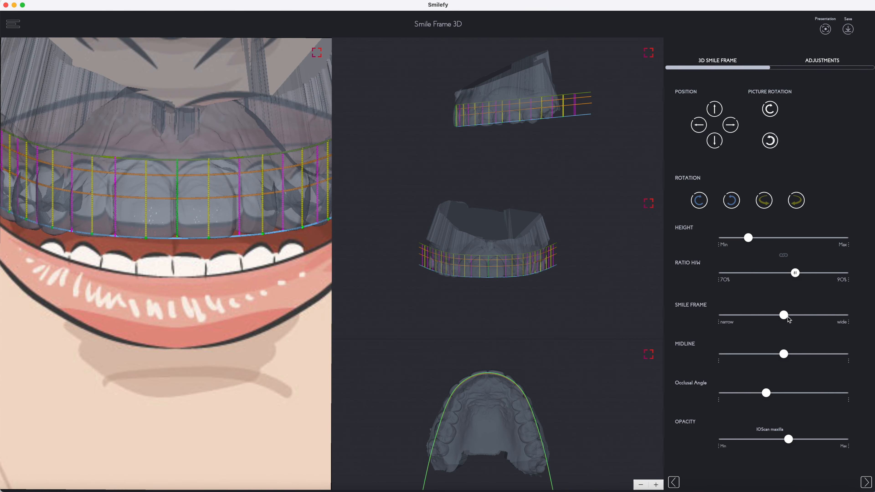
{"action": "left_click_drag", "start_coordinate": [782, 357], "coordinate": [780, 356]}
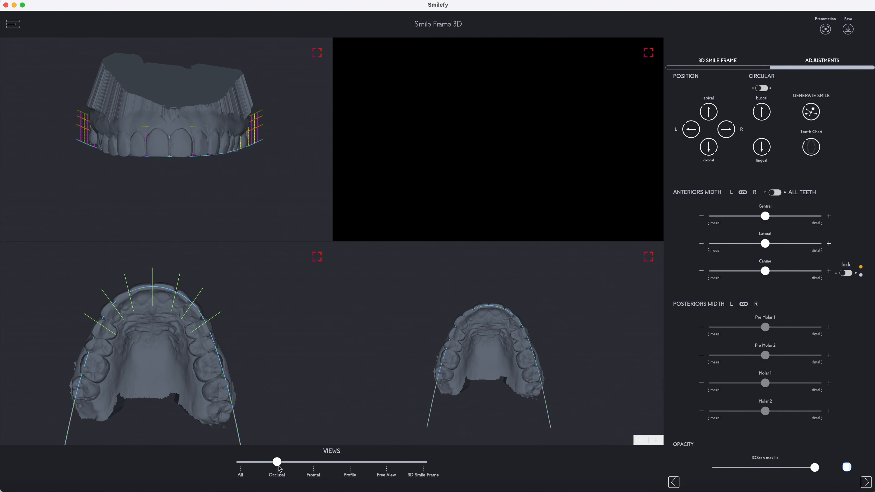
Step: In the occlusal view, narrow the anterior widths mesially: central by one step, lateral and canine by two steps each
{"action": "left_click", "coordinate": [250, 461]}
{"action": "left_click", "coordinate": [277, 461]}
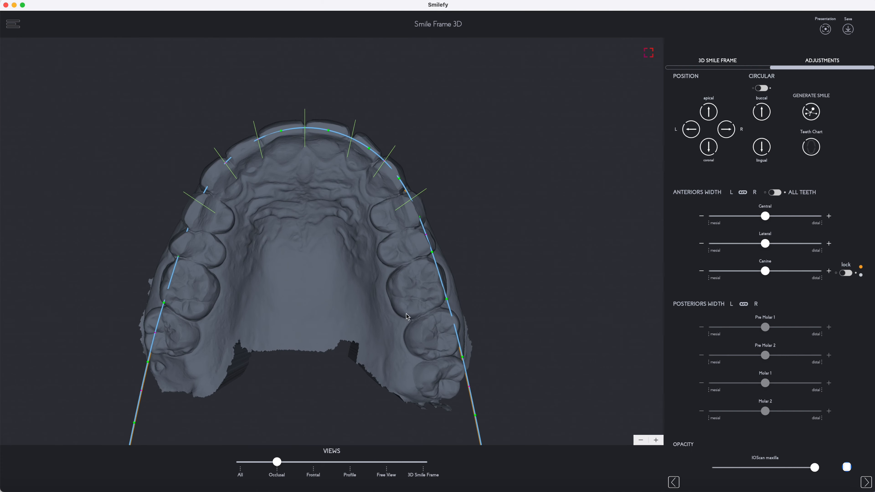
{"action": "left_click", "coordinate": [701, 216]}
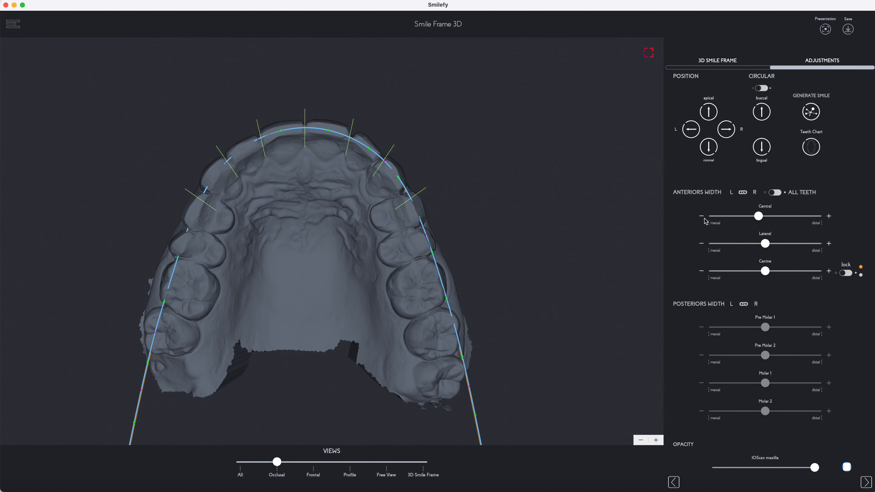
{"action": "left_click", "coordinate": [702, 244]}
{"action": "left_click", "coordinate": [702, 244]}
{"action": "left_click", "coordinate": [701, 272]}
{"action": "left_click", "coordinate": [702, 272]}
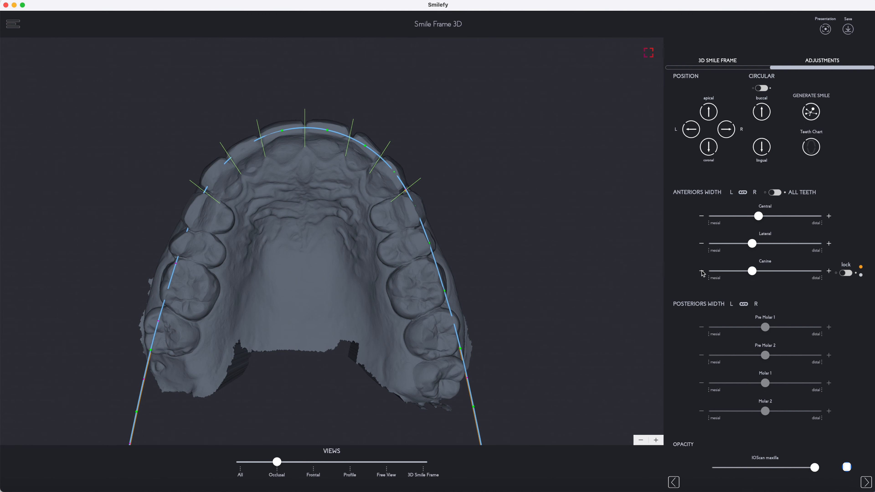
Step: Generate the smile and set the IOScan maxilla opacity to about 60% to inspect the new teeth in all views
{"action": "left_click", "coordinate": [812, 113]}
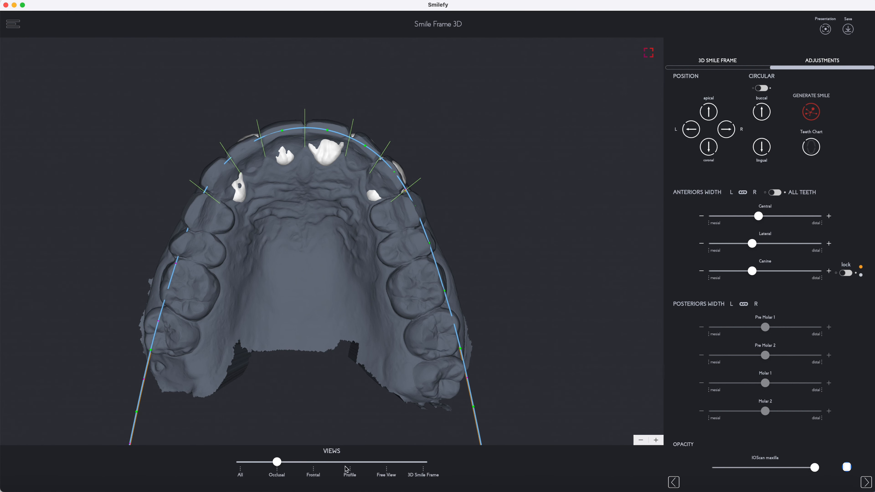
{"action": "left_click", "coordinate": [240, 463]}
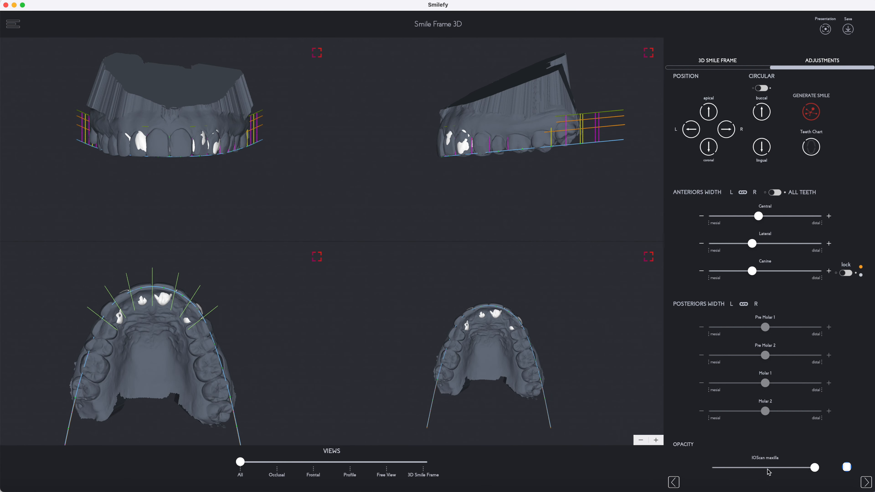
{"action": "left_click", "coordinate": [768, 468]}
{"action": "left_click_drag", "start_coordinate": [768, 469], "coordinate": [774, 468]}
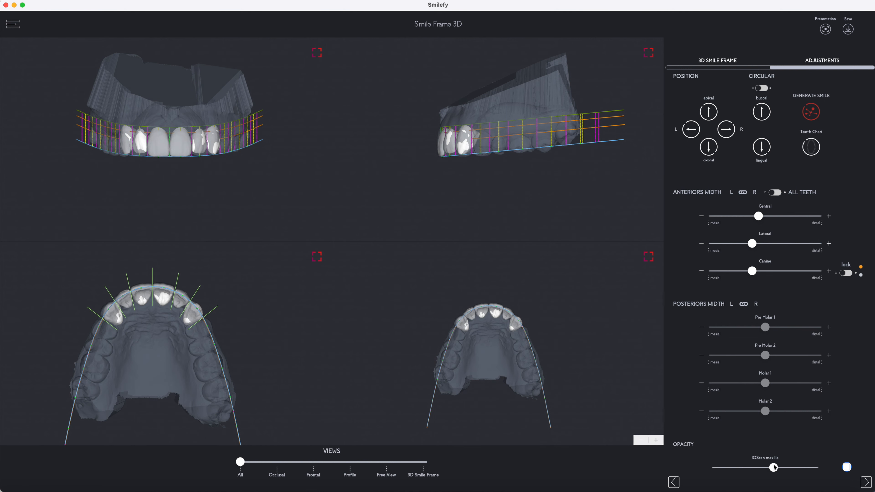
Step: Continue to the 3D design, show only the upper arch, and enlarge and lock the occlusal view on the anterior teeth
{"action": "left_click", "coordinate": [865, 482]}
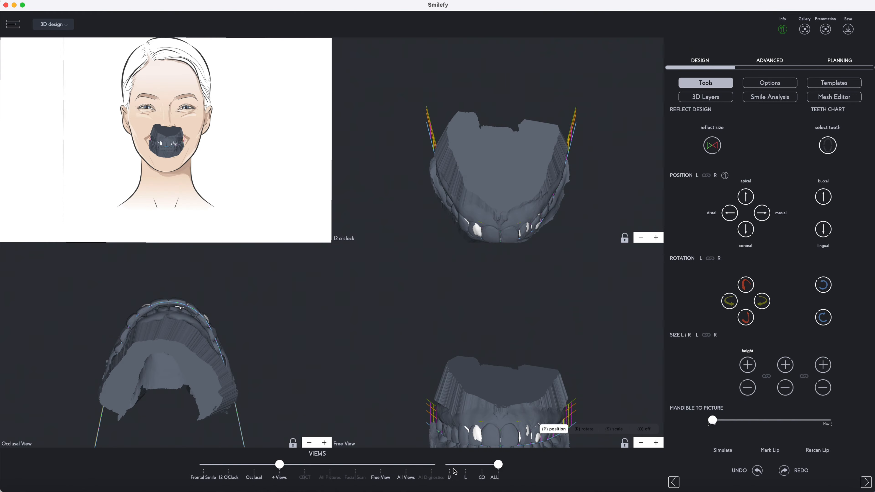
{"action": "left_click", "coordinate": [451, 472]}
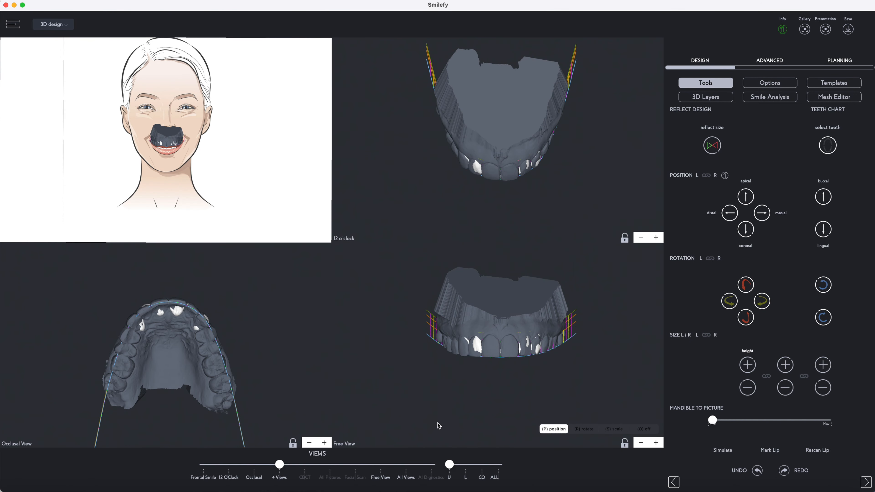
{"action": "left_click", "coordinate": [325, 443]}
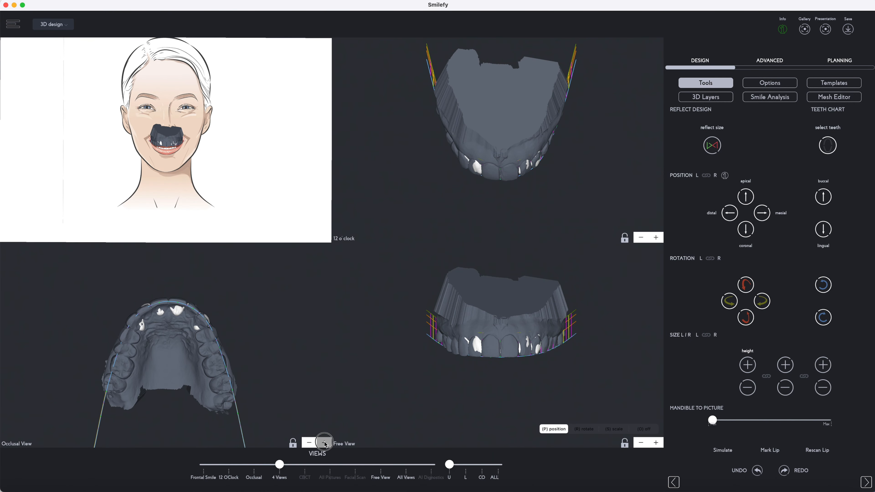
{"action": "left_click", "coordinate": [324, 443]}
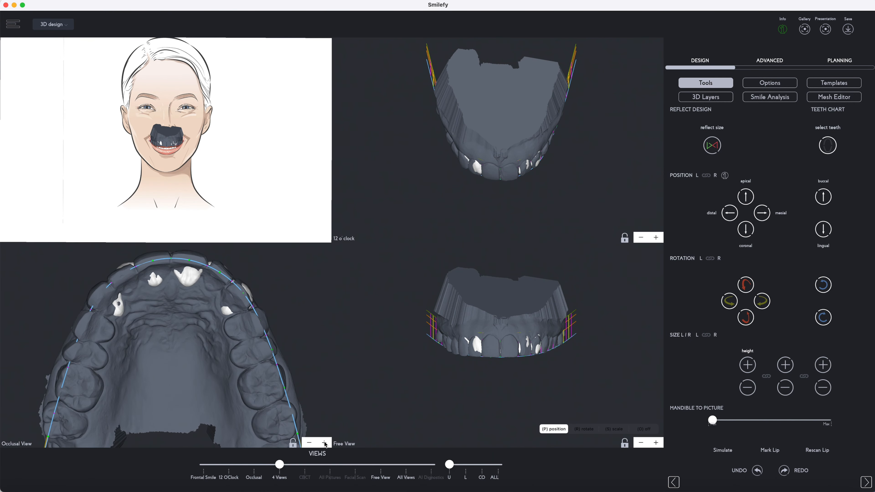
{"action": "left_click_drag", "start_coordinate": [293, 342], "coordinate": [318, 450]}
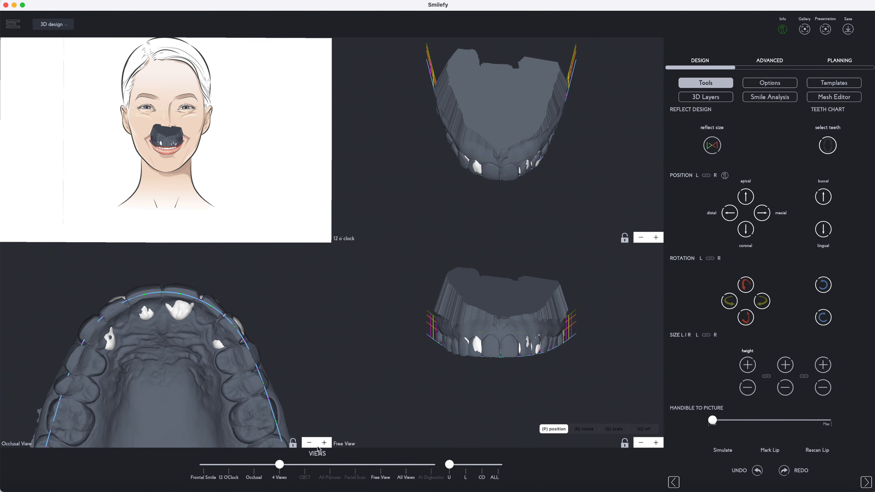
{"action": "left_click", "coordinate": [324, 443]}
{"action": "left_click", "coordinate": [324, 443]}
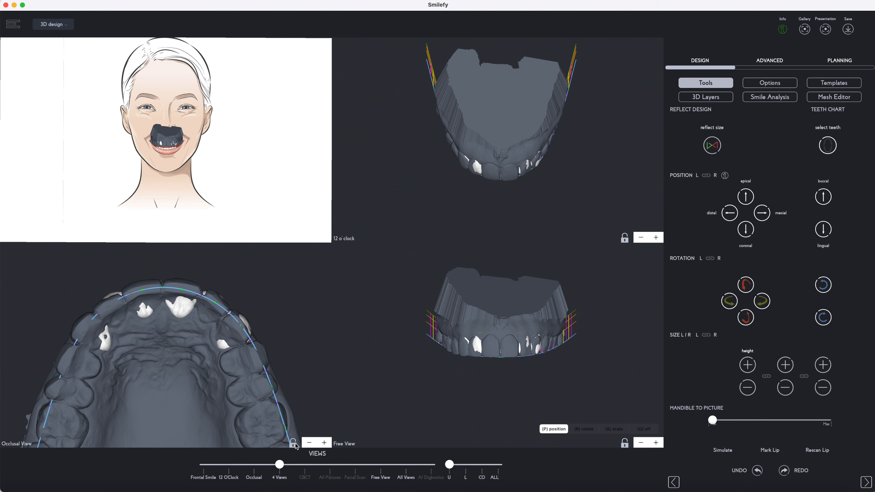
{"action": "left_click_drag", "start_coordinate": [300, 403], "coordinate": [300, 399]}
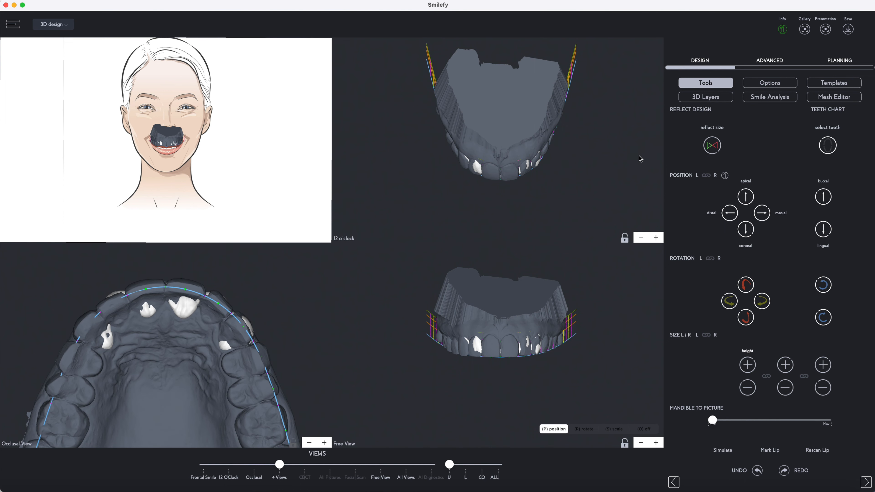
Step: Enlarge and lock the 12 o'clock view on the anterior teeth, and zoom the face photo in on the mouth
{"action": "left_click", "coordinate": [655, 237]}
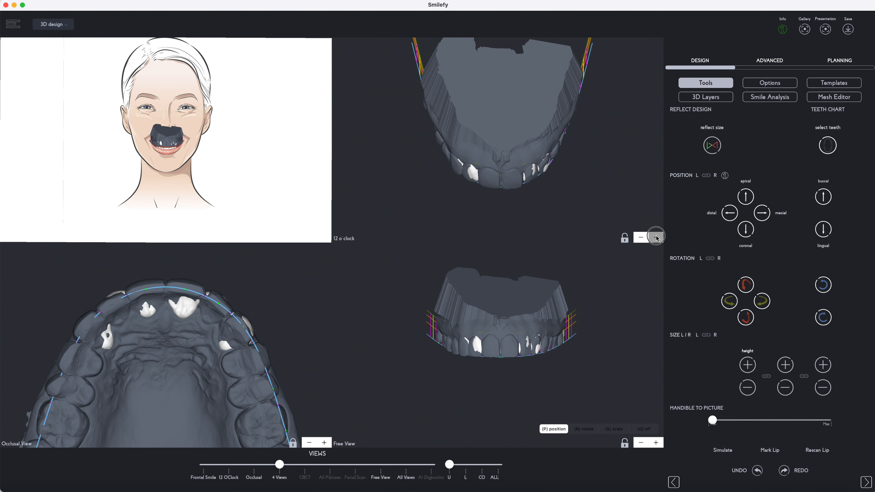
{"action": "left_click_drag", "start_coordinate": [572, 217], "coordinate": [579, 204]}
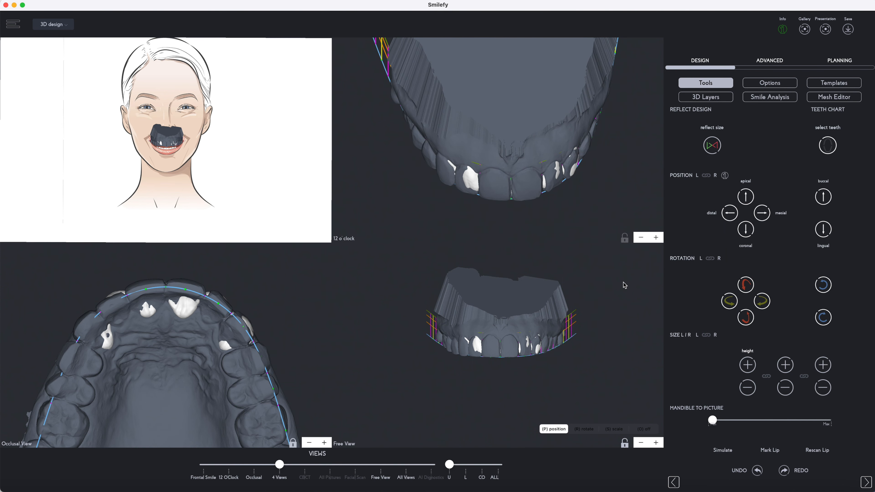
{"action": "scroll", "coordinate": [237, 160], "scroll_direction": "up", "scroll_amount": 10}
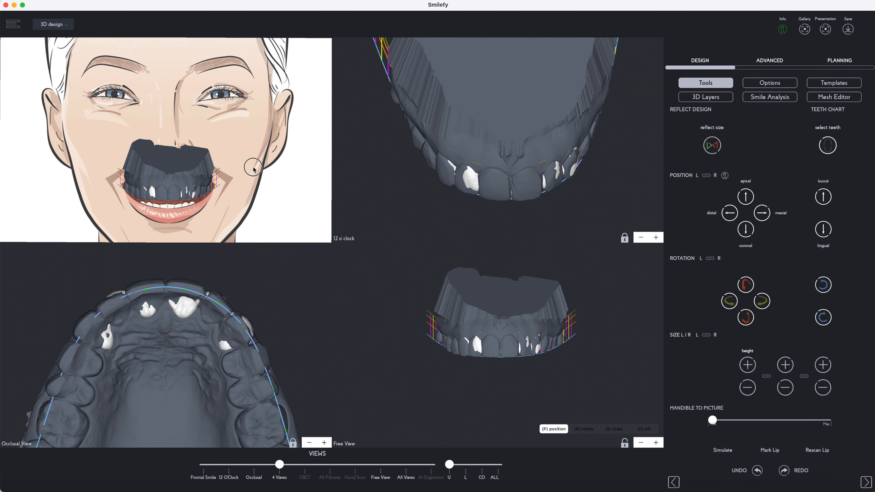
{"action": "scroll", "coordinate": [301, 181], "scroll_direction": "down", "scroll_amount": 3}
{"action": "left_click_drag", "start_coordinate": [302, 180], "coordinate": [297, 170]}
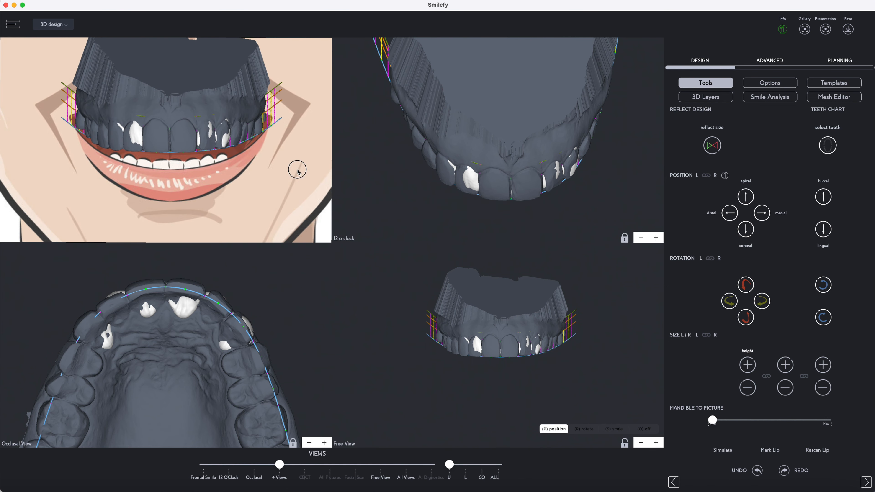
Step: Enlarge the free view around the anterior teeth and hide the smile frame lines
{"action": "left_click", "coordinate": [655, 442]}
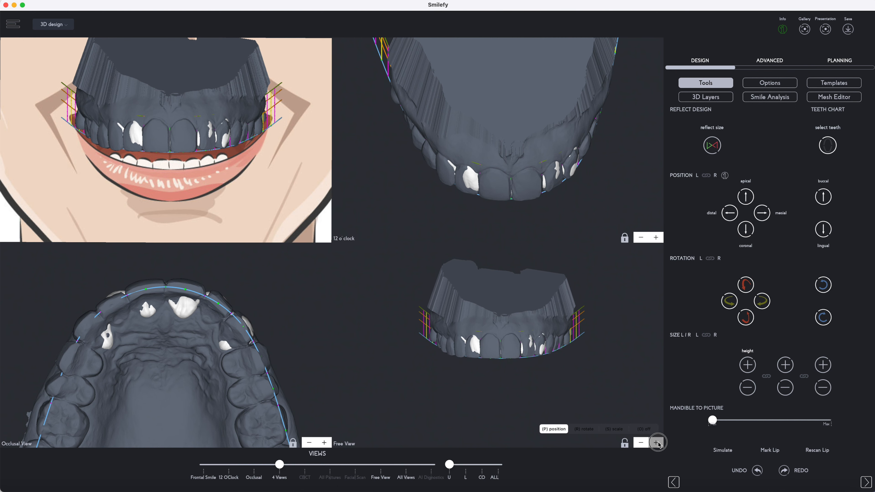
{"action": "left_click_drag", "start_coordinate": [620, 397], "coordinate": [624, 399]}
{"action": "left_click_drag", "start_coordinate": [458, 357], "coordinate": [416, 420]}
{"action": "left_click_drag", "start_coordinate": [631, 413], "coordinate": [640, 370]}
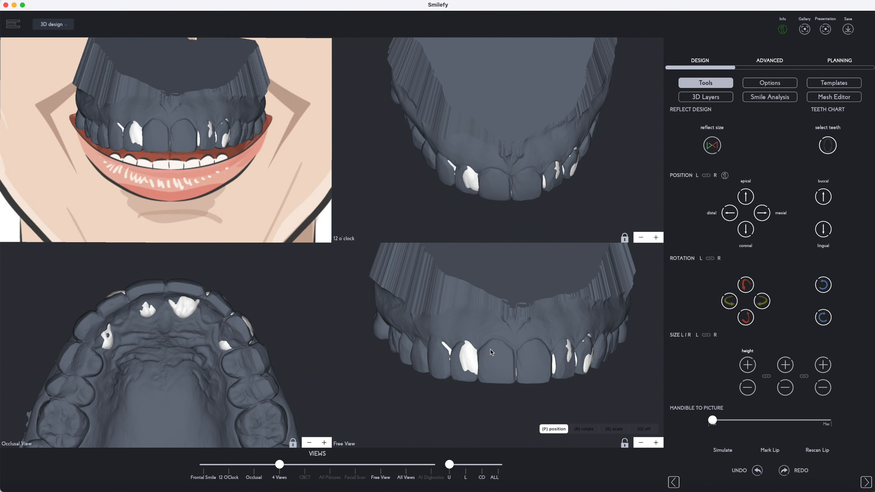
Step: Start a digital preparation in the Mesh Editor by opening Mark Area for the maxilla scan
{"action": "left_click", "coordinate": [833, 98]}
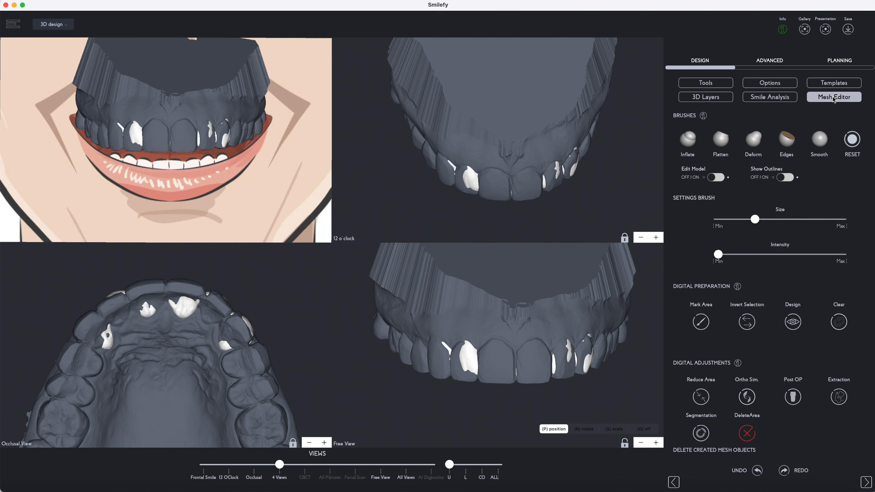
{"action": "scroll", "coordinate": [736, 359], "scroll_direction": "down", "scroll_amount": 3}
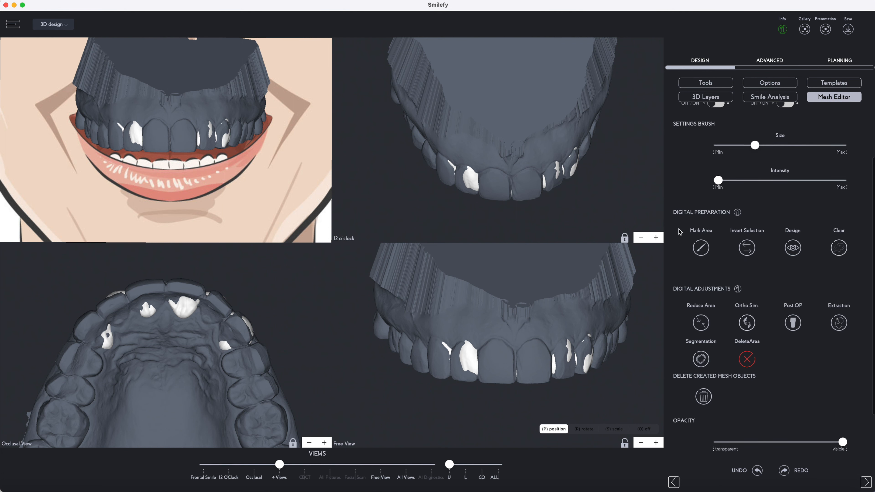
{"action": "left_click", "coordinate": [702, 245]}
{"action": "left_click", "coordinate": [461, 190]}
{"action": "left_click", "coordinate": [458, 365]}
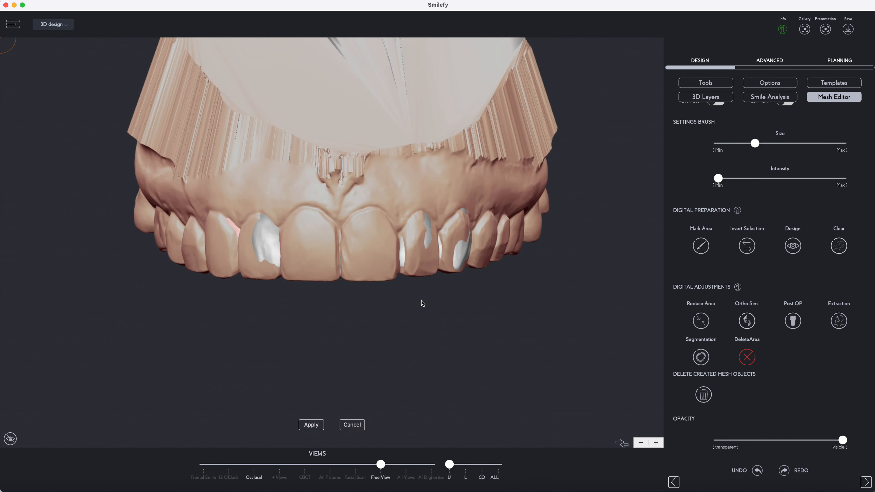
Step: Enlarge the marking view and hide the generated tooth design to leave only the bare scan
{"action": "left_click", "coordinate": [655, 442]}
{"action": "left_click", "coordinate": [621, 443]}
{"action": "left_click", "coordinate": [10, 439]}
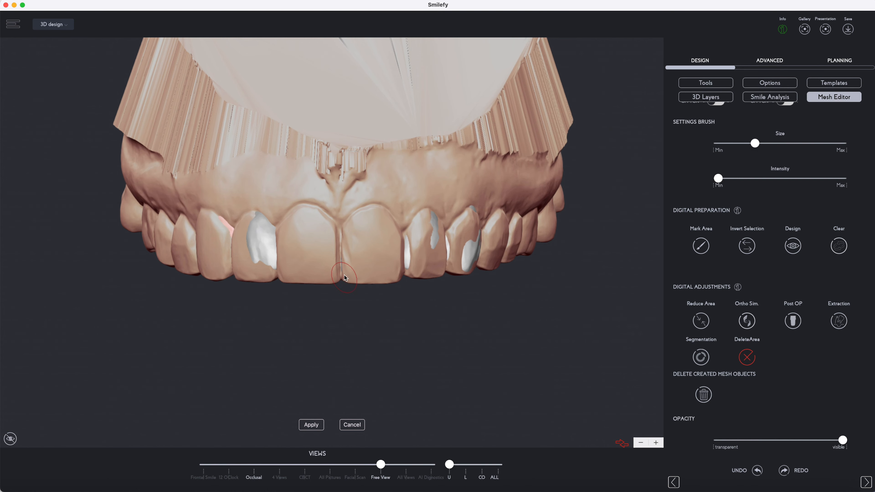
{"action": "left_click", "coordinate": [10, 439]}
{"action": "left_click_drag", "start_coordinate": [444, 307], "coordinate": [453, 318]}
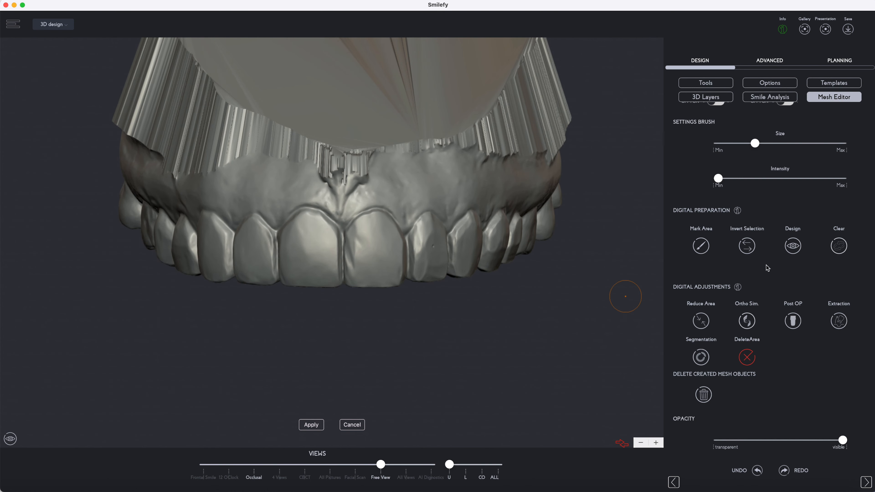
Step: Reduce the marking brush size to about a sixth of its range and mark the facial surface of the patient's upper left central incisor
{"action": "left_click_drag", "start_coordinate": [754, 143], "coordinate": [736, 143]}
{"action": "mouse_move", "coordinate": [359, 283]}
{"action": "left_mouse_down"}
{"action": "mouse_move", "coordinate": [352, 239]}
{"action": "mouse_move", "coordinate": [384, 223]}
{"action": "mouse_move", "coordinate": [403, 265]}
{"action": "mouse_move", "coordinate": [365, 286]}
{"action": "mouse_move", "coordinate": [353, 276]}
{"action": "mouse_move", "coordinate": [355, 286]}
{"action": "mouse_move", "coordinate": [373, 228]}
{"action": "mouse_move", "coordinate": [387, 273]}
{"action": "mouse_move", "coordinate": [441, 343]}
{"action": "mouse_move", "coordinate": [336, 336]}
{"action": "mouse_move", "coordinate": [270, 218]}
{"action": "left_mouse_up"}
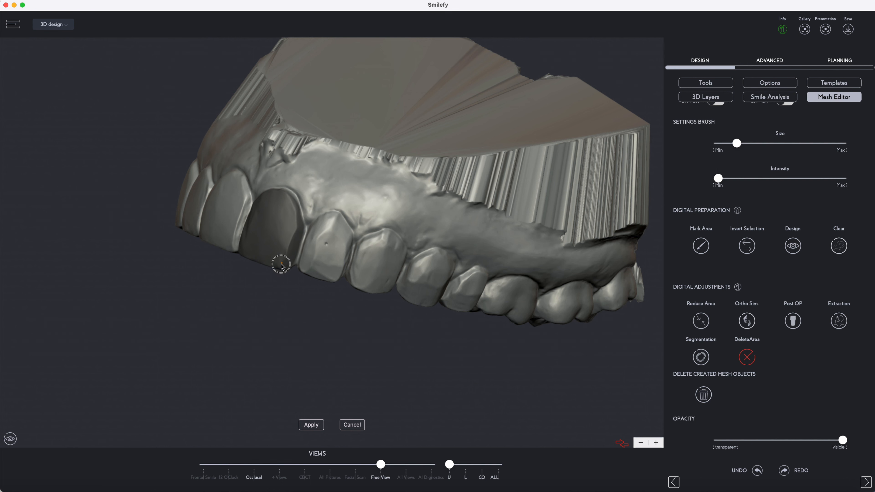
{"action": "left_click_drag", "start_coordinate": [252, 284], "coordinate": [382, 332]}
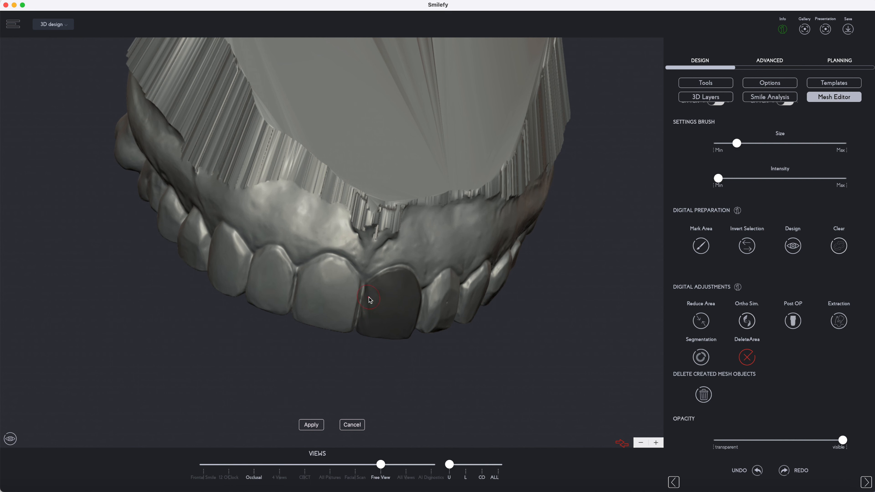
Step: Extend the marking over the incisor's incisal edge and upper palatal surface, and invert the selection
{"action": "mouse_move", "coordinate": [487, 367]}
{"action": "left_mouse_down"}
{"action": "mouse_move", "coordinate": [465, 326]}
{"action": "mouse_move", "coordinate": [431, 344]}
{"action": "mouse_move", "coordinate": [386, 178]}
{"action": "left_mouse_up"}
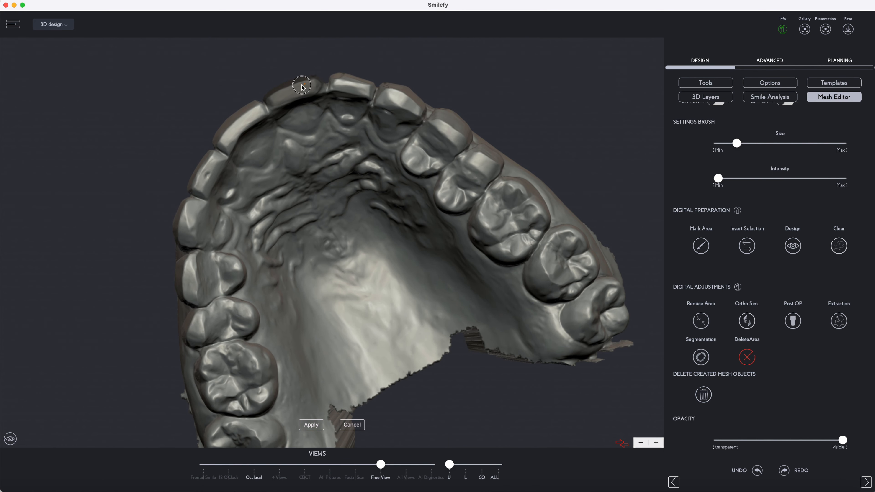
{"action": "mouse_move", "coordinate": [312, 85]}
{"action": "left_mouse_down"}
{"action": "mouse_move", "coordinate": [176, 84]}
{"action": "mouse_move", "coordinate": [170, 68]}
{"action": "mouse_move", "coordinate": [289, 115]}
{"action": "left_mouse_up"}
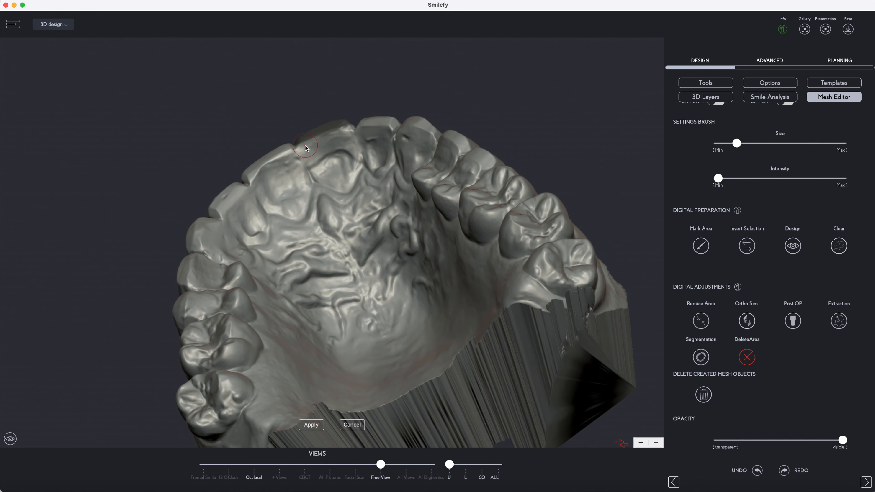
{"action": "mouse_move", "coordinate": [301, 149]}
{"action": "left_mouse_down"}
{"action": "mouse_move", "coordinate": [308, 160]}
{"action": "mouse_move", "coordinate": [355, 156]}
{"action": "mouse_move", "coordinate": [346, 131]}
{"action": "mouse_move", "coordinate": [318, 142]}
{"action": "left_mouse_up"}
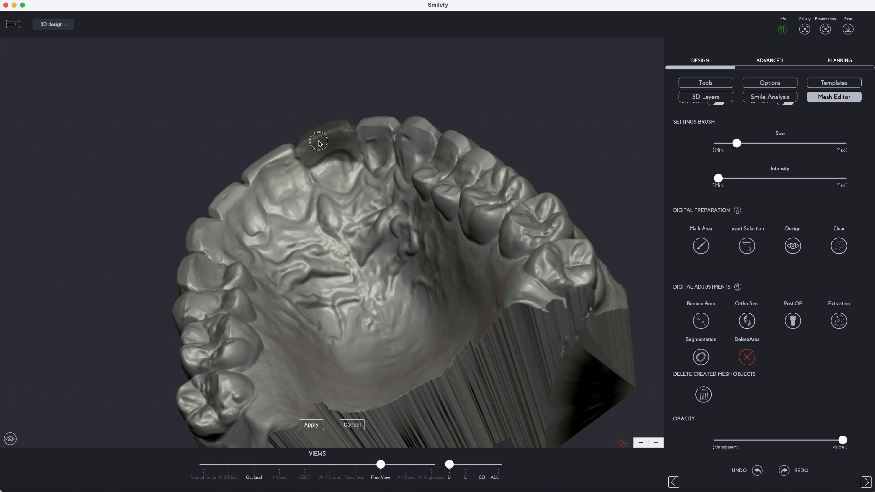
{"action": "left_click", "coordinate": [737, 249]}
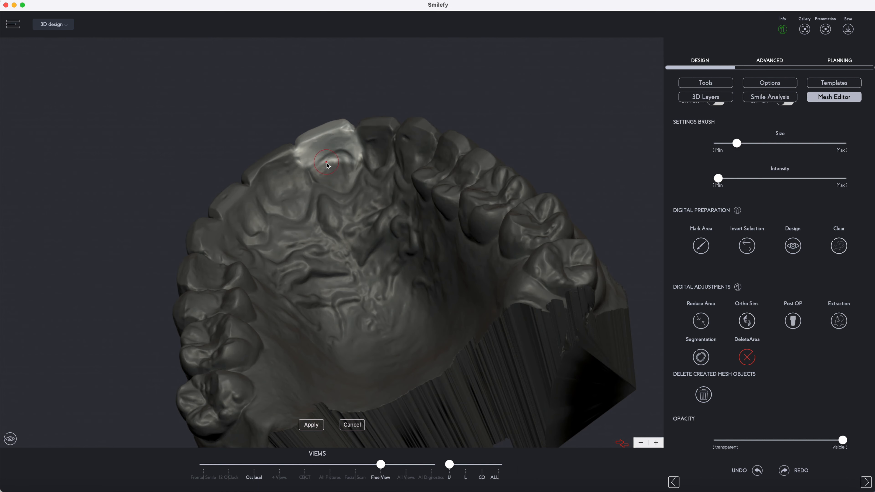
Step: Reduce the marking brush to about a twelfth of its range and touch up the edges of the upper left central incisor's marking
{"action": "left_click_drag", "start_coordinate": [736, 144], "coordinate": [724, 143]}
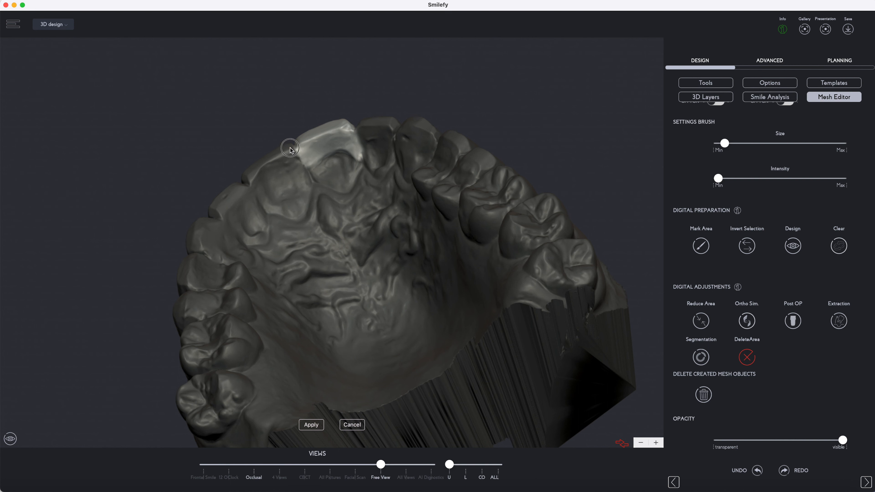
{"action": "left_click_drag", "start_coordinate": [250, 129], "coordinate": [301, 303]}
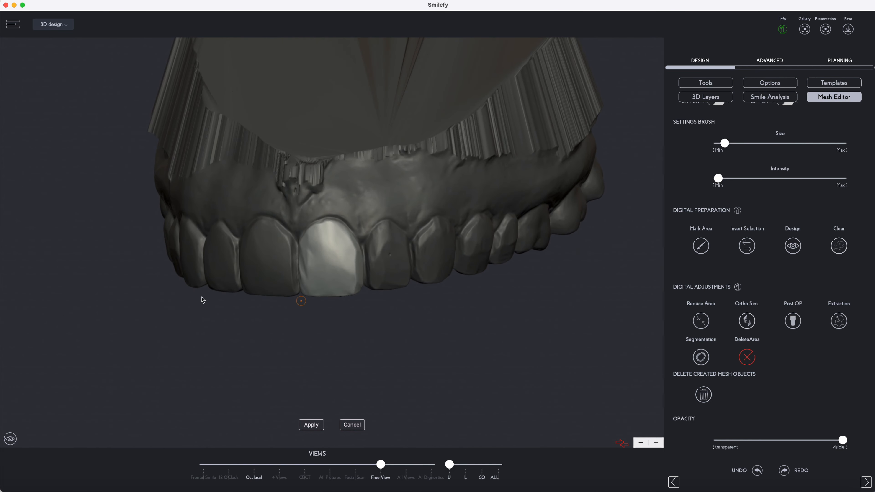
{"action": "left_click_drag", "start_coordinate": [70, 227], "coordinate": [119, 240]}
{"action": "mouse_move", "coordinate": [466, 362]}
{"action": "left_mouse_down"}
{"action": "mouse_move", "coordinate": [480, 344]}
{"action": "mouse_move", "coordinate": [476, 352]}
{"action": "left_mouse_up"}
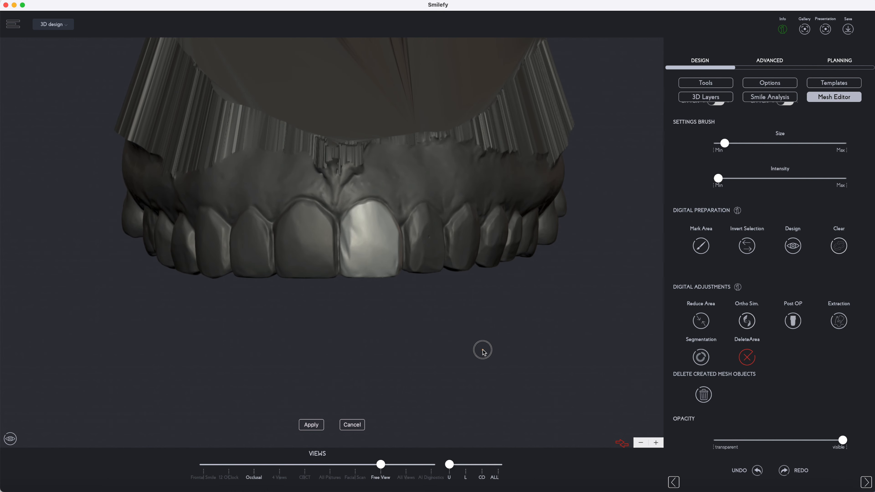
{"action": "left_click_drag", "start_coordinate": [399, 267], "coordinate": [331, 307]}
Step: Invert the selection and restore it to compare the marked incisor with the rest of the scan
{"action": "left_click", "coordinate": [376, 239]}
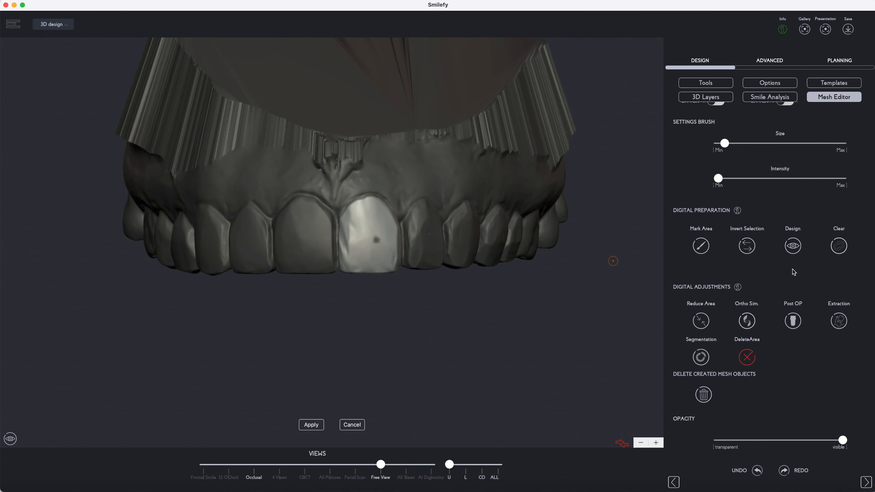
{"action": "left_click", "coordinate": [746, 246]}
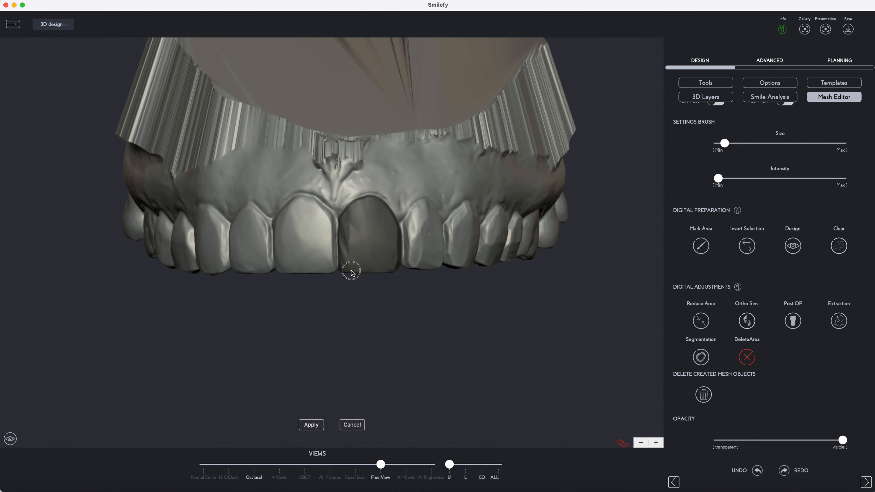
{"action": "left_click", "coordinate": [744, 249]}
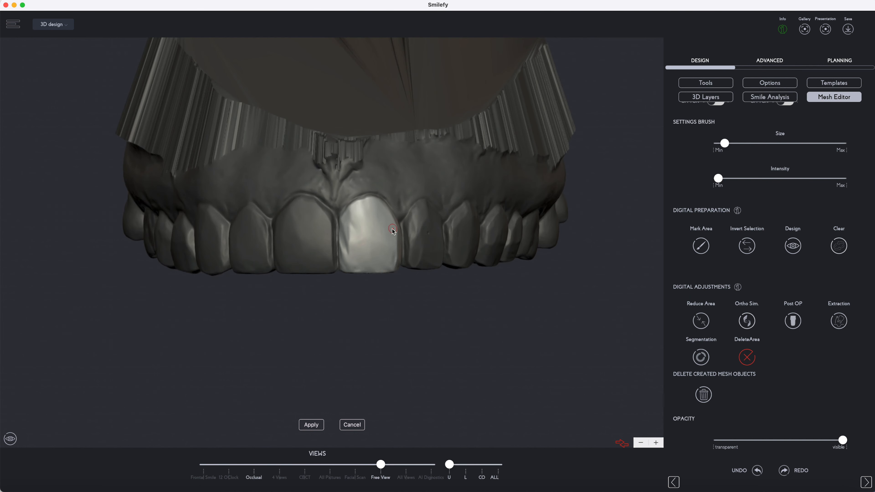
Step: Use Reduce Area with the brush at just over a third of its size range to reduce the marked incisor's facial surface
{"action": "left_click", "coordinate": [700, 322]}
{"action": "left_click_drag", "start_coordinate": [725, 143], "coordinate": [762, 144]}
{"action": "mouse_move", "coordinate": [382, 230]}
{"action": "left_mouse_down"}
{"action": "mouse_move", "coordinate": [365, 226]}
{"action": "mouse_move", "coordinate": [348, 248]}
{"action": "mouse_move", "coordinate": [370, 243]}
{"action": "mouse_move", "coordinate": [351, 250]}
{"action": "mouse_move", "coordinate": [376, 242]}
{"action": "mouse_move", "coordinate": [358, 219]}
{"action": "mouse_move", "coordinate": [382, 218]}
{"action": "mouse_move", "coordinate": [384, 266]}
{"action": "mouse_move", "coordinate": [382, 254]}
{"action": "mouse_move", "coordinate": [364, 267]}
{"action": "mouse_move", "coordinate": [348, 234]}
{"action": "mouse_move", "coordinate": [351, 222]}
{"action": "mouse_move", "coordinate": [381, 254]}
{"action": "mouse_move", "coordinate": [364, 240]}
{"action": "mouse_move", "coordinate": [371, 225]}
{"action": "mouse_move", "coordinate": [365, 236]}
{"action": "mouse_move", "coordinate": [384, 269]}
{"action": "mouse_move", "coordinate": [345, 216]}
{"action": "mouse_move", "coordinate": [363, 203]}
{"action": "mouse_move", "coordinate": [363, 250]}
{"action": "mouse_move", "coordinate": [392, 246]}
{"action": "left_mouse_up"}
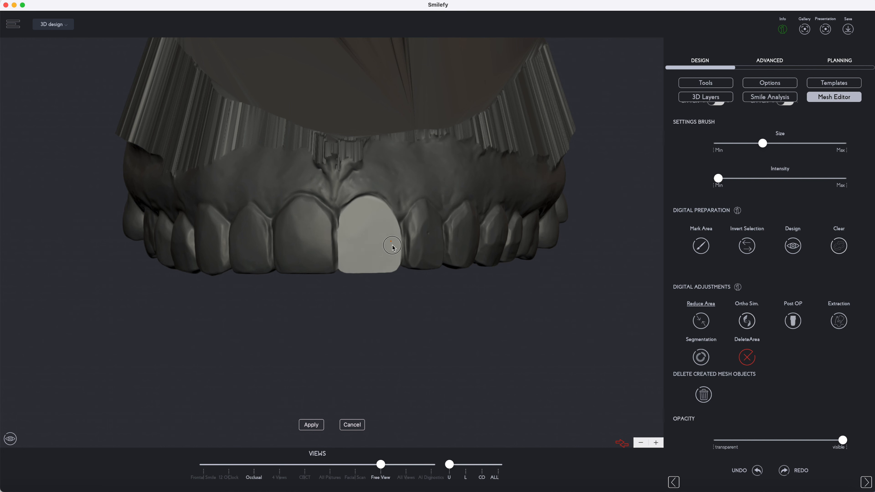
Step: Reduce the marked incisor's palatal surface and incisal edge, and apply the digital preparation
{"action": "left_click_drag", "start_coordinate": [469, 325], "coordinate": [331, 109]}
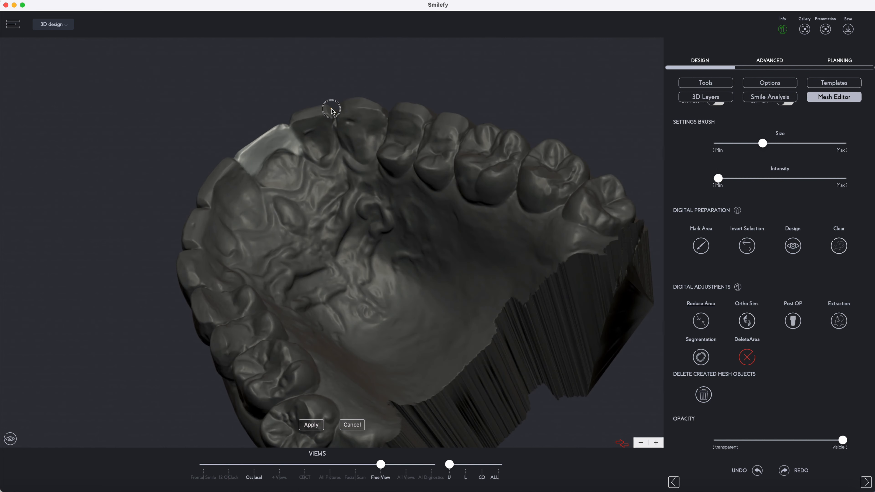
{"action": "mouse_move", "coordinate": [258, 144]}
{"action": "left_mouse_down"}
{"action": "mouse_move", "coordinate": [288, 146]}
{"action": "mouse_move", "coordinate": [256, 152]}
{"action": "mouse_move", "coordinate": [279, 125]}
{"action": "mouse_move", "coordinate": [291, 140]}
{"action": "mouse_move", "coordinate": [257, 142]}
{"action": "left_mouse_up"}
{"action": "left_click_drag", "start_coordinate": [199, 115], "coordinate": [340, 258]}
{"action": "left_click_drag", "start_coordinate": [287, 211], "coordinate": [257, 181]}
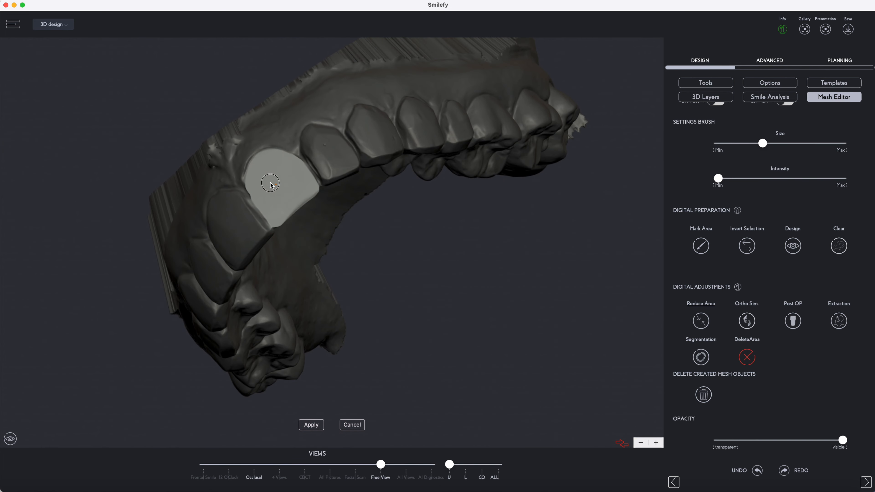
{"action": "left_click_drag", "start_coordinate": [510, 257], "coordinate": [398, 324]}
{"action": "mouse_move", "coordinate": [110, 286]}
{"action": "left_mouse_down"}
{"action": "mouse_move", "coordinate": [148, 263]}
{"action": "mouse_move", "coordinate": [140, 256]}
{"action": "mouse_move", "coordinate": [498, 351]}
{"action": "mouse_move", "coordinate": [380, 281]}
{"action": "mouse_move", "coordinate": [390, 267]}
{"action": "mouse_move", "coordinate": [374, 270]}
{"action": "left_mouse_up"}
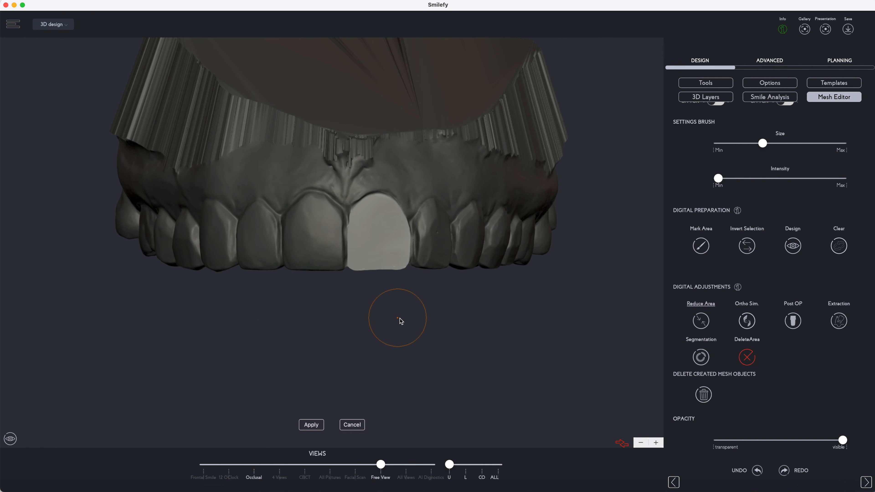
{"action": "left_click", "coordinate": [312, 425]}
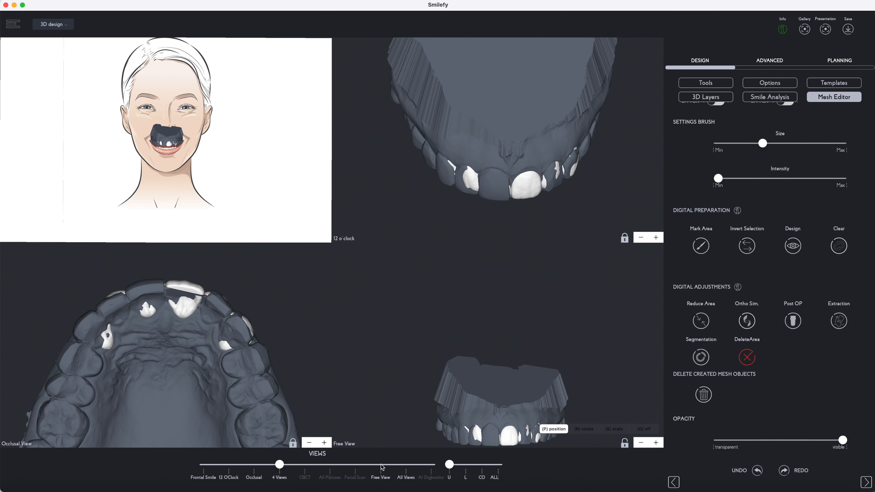
Step: Enlarge the Free View and move the designed upper left central incisor forward, out of the scan surface
{"action": "left_click", "coordinate": [381, 465]}
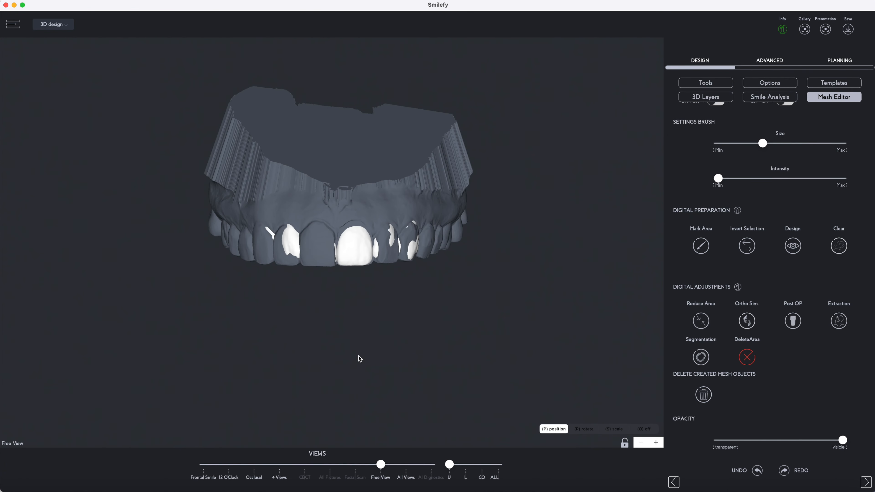
{"action": "left_click", "coordinate": [655, 443]}
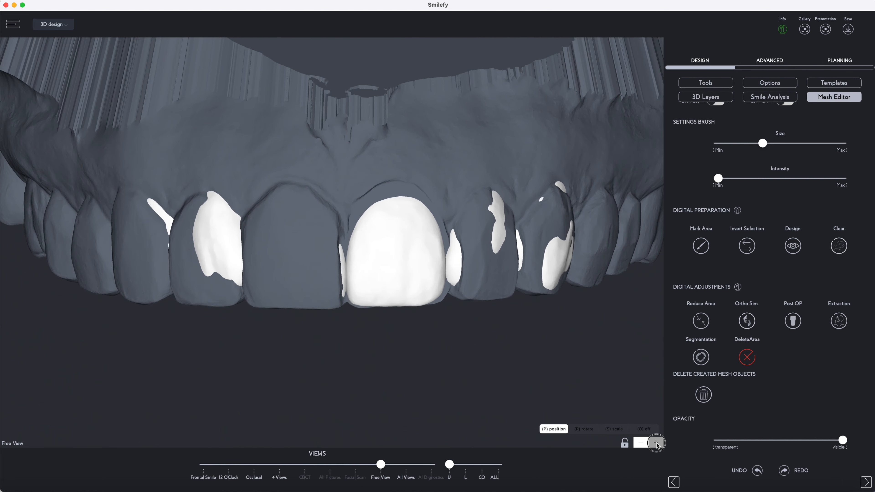
{"action": "left_click", "coordinate": [431, 264]}
{"action": "left_click_drag", "start_coordinate": [429, 236], "coordinate": [785, 315]}
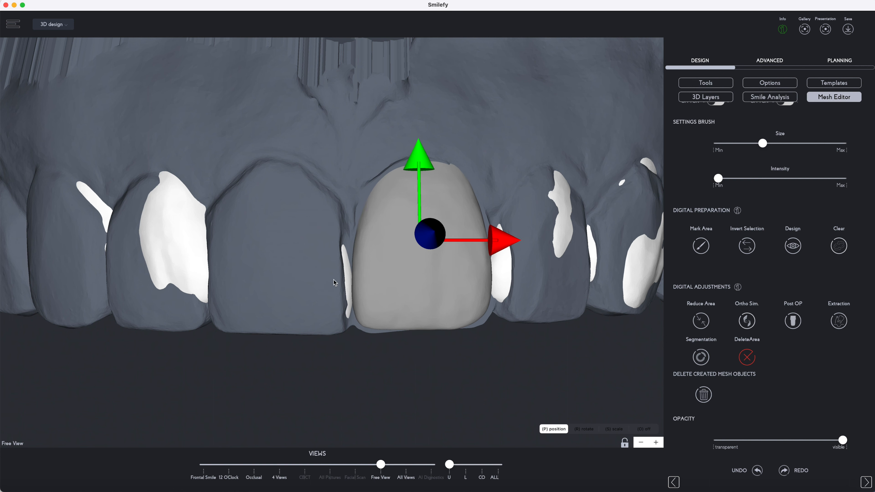
Step: Shift the designed right central and left lateral incisors away from the left central incisor, and nudge the left central sideways
{"action": "left_click", "coordinate": [348, 282]}
{"action": "left_click_drag", "start_coordinate": [374, 240], "coordinate": [352, 262]}
{"action": "left_click", "coordinate": [425, 265]}
{"action": "left_click_drag", "start_coordinate": [488, 243], "coordinate": [491, 243]}
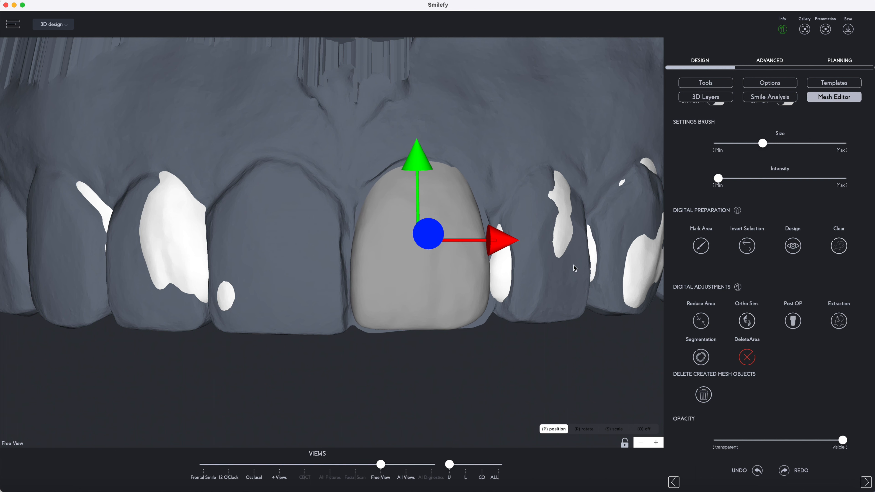
{"action": "left_click", "coordinate": [593, 254]}
{"action": "left_click_drag", "start_coordinate": [595, 230], "coordinate": [711, 226]}
Step: Scale the designed left central incisor wider and taller to cover the scan tooth from gum margin to incisal edge
{"action": "left_click", "coordinate": [473, 253]}
{"action": "left_click_drag", "start_coordinate": [505, 245], "coordinate": [585, 250]}
{"action": "key", "text": "s"}
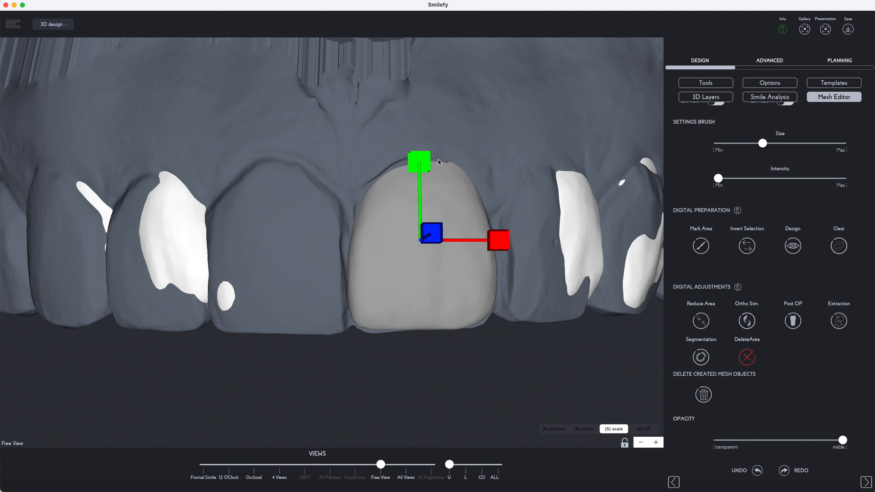
{"action": "left_click_drag", "start_coordinate": [424, 169], "coordinate": [407, 73]}
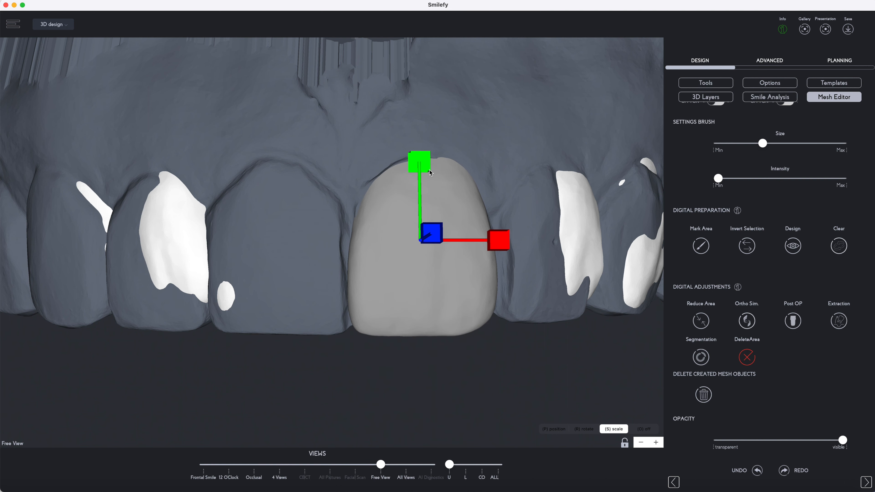
{"action": "key", "text": "p"}
{"action": "left_click_drag", "start_coordinate": [499, 240], "coordinate": [500, 241]}
Step: In the Occlusal view, move the designed left central incisor slightly palatally, adjust its rotation, and deselect it
{"action": "left_click", "coordinate": [255, 465]}
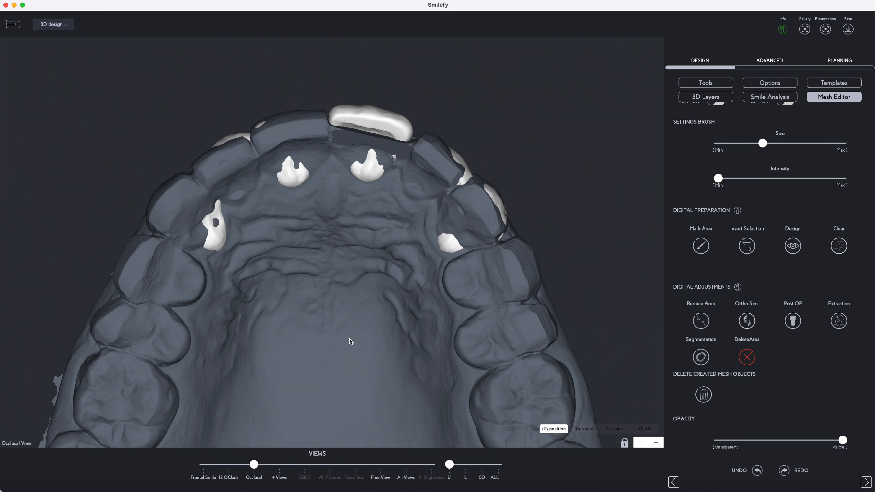
{"action": "left_click", "coordinate": [382, 125]}
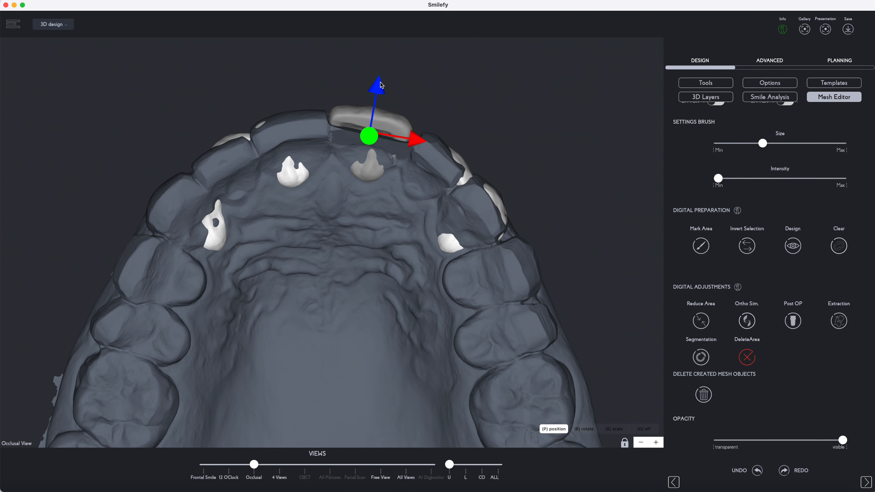
{"action": "left_click_drag", "start_coordinate": [380, 82], "coordinate": [379, 91]}
{"action": "left_click_drag", "start_coordinate": [421, 154], "coordinate": [418, 153]}
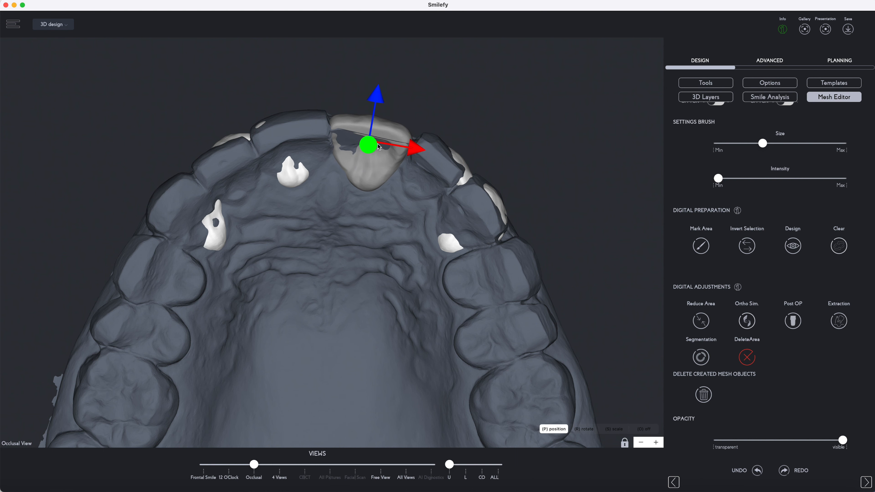
{"action": "key", "text": "r"}
{"action": "left_click_drag", "start_coordinate": [432, 124], "coordinate": [431, 124]}
{"action": "left_click_drag", "start_coordinate": [371, 124], "coordinate": [369, 128]}
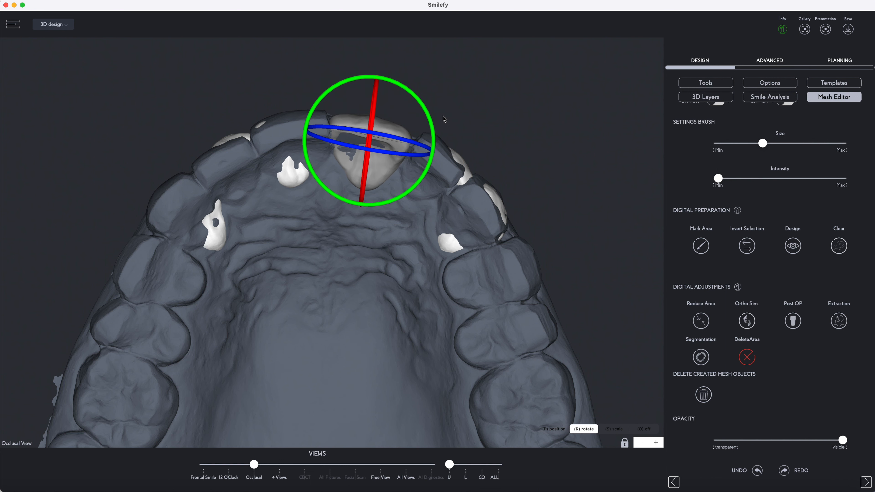
{"action": "left_click", "coordinate": [457, 104]}
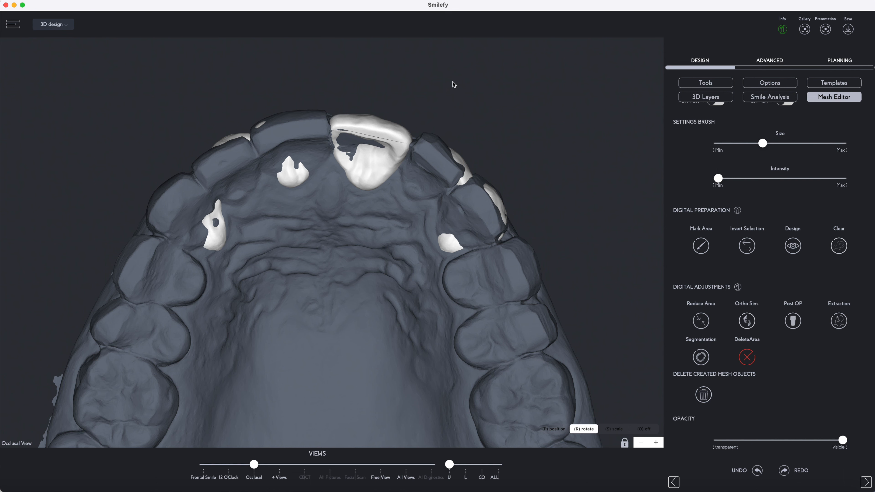
{"action": "left_click", "coordinate": [420, 83]}
Step: Back in an enlarged Free View, move the designed left central incisor forward over the gum margin and nudge it sideways
{"action": "left_click", "coordinate": [381, 469]}
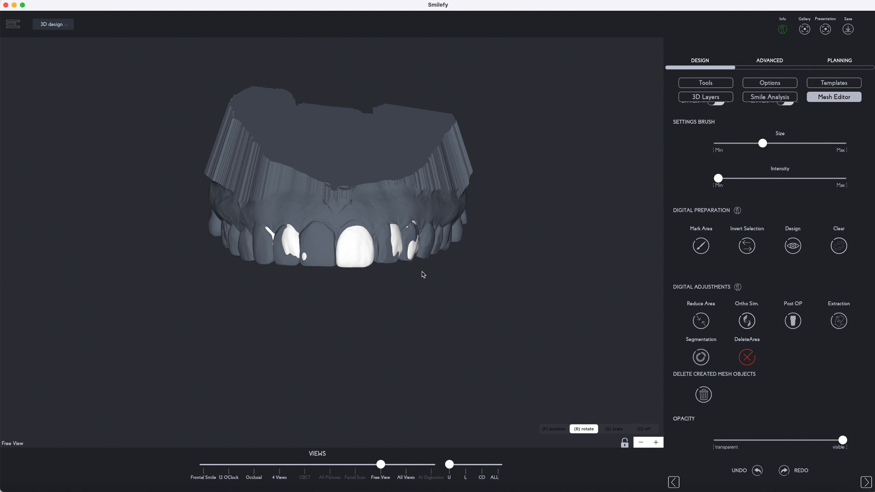
{"action": "left_click", "coordinate": [656, 443]}
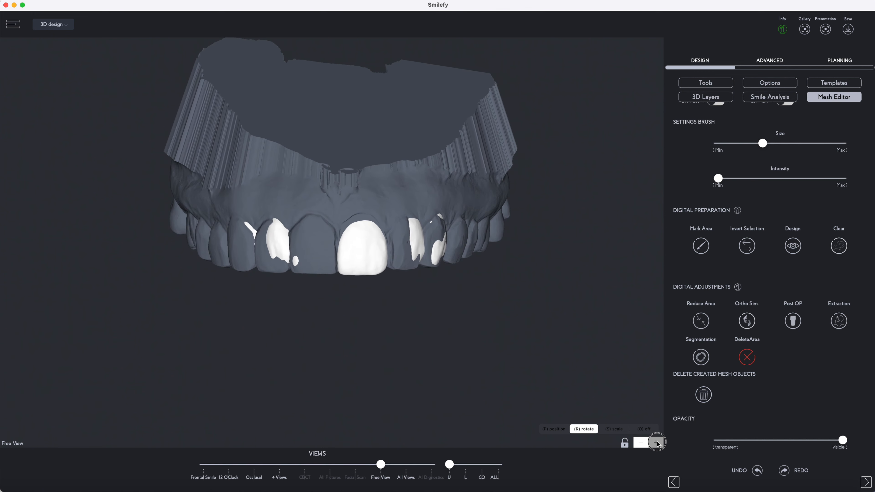
{"action": "left_click", "coordinate": [407, 258]}
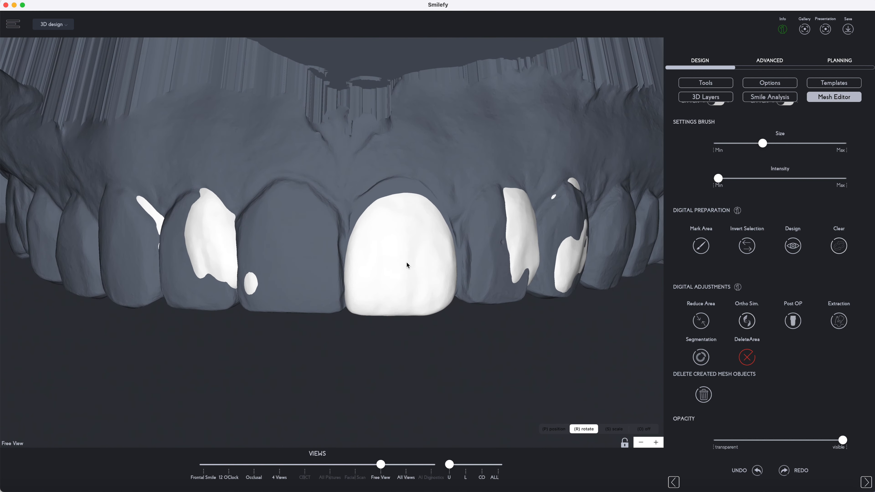
{"action": "key", "text": "p"}
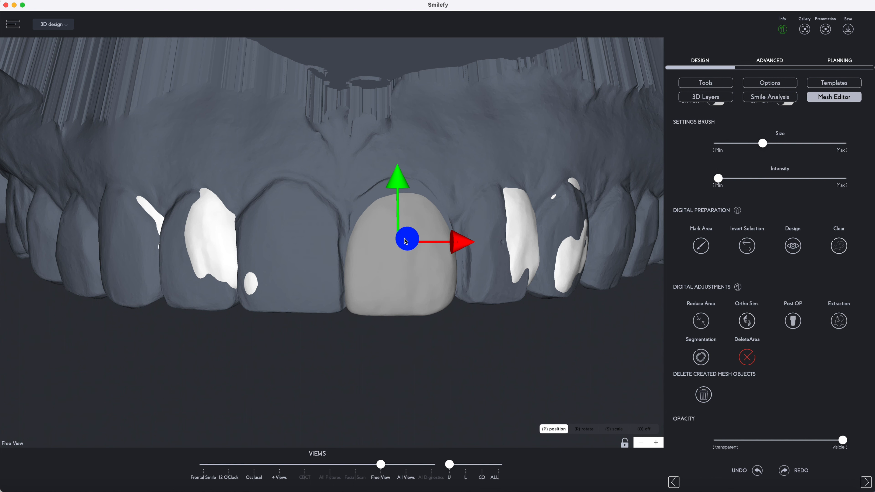
{"action": "left_click", "coordinate": [437, 243]}
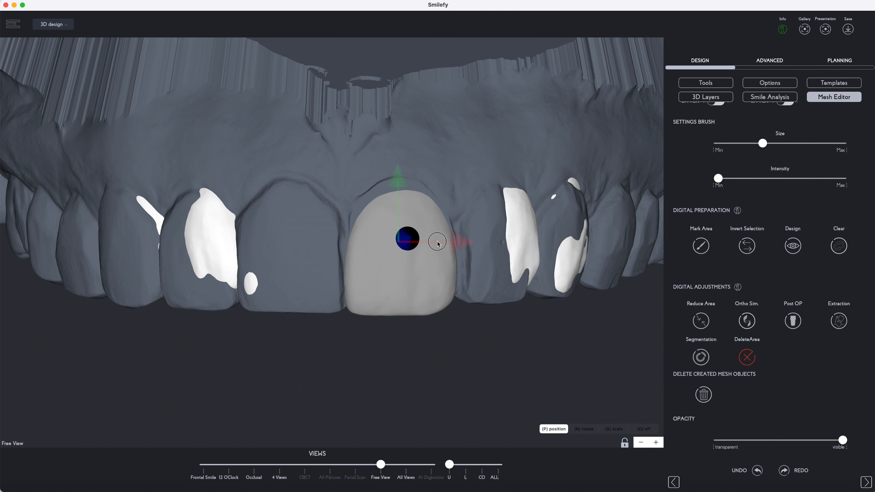
{"action": "left_click_drag", "start_coordinate": [413, 241], "coordinate": [534, 256]}
{"action": "left_click", "coordinate": [462, 243]}
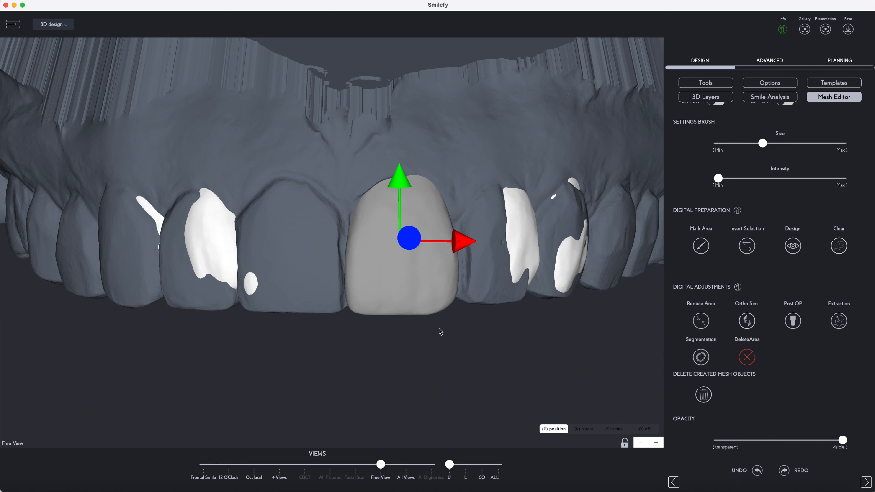
Step: From an occlusal angle in the Free View, move the designed left central incisor palatally, rotate it slightly, and deselect it
{"action": "left_click", "coordinate": [656, 442]}
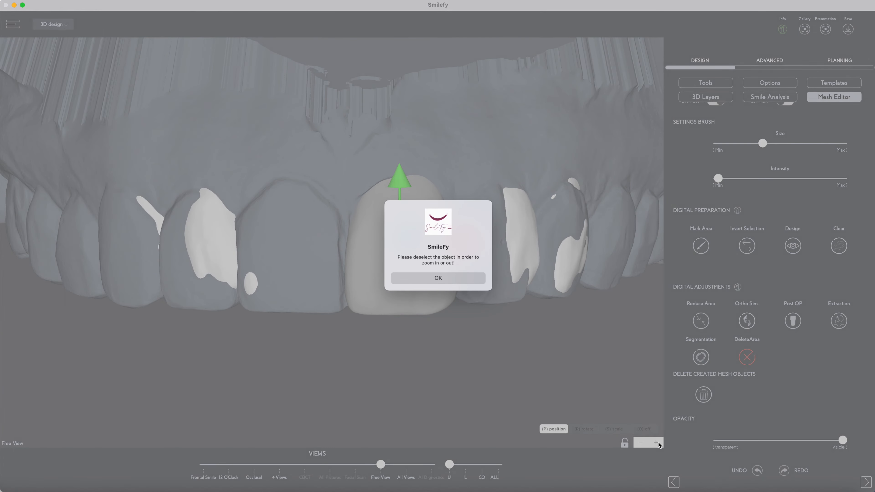
{"action": "left_click", "coordinate": [437, 278]}
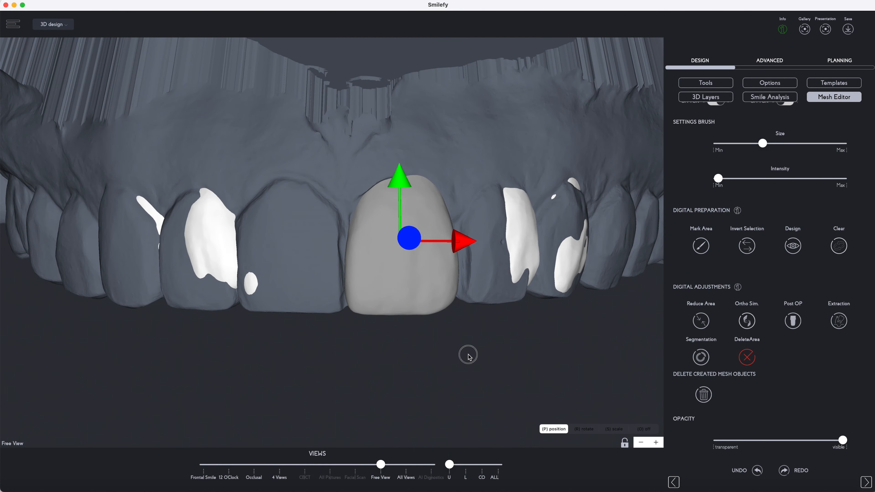
{"action": "left_click", "coordinate": [421, 291]}
{"action": "left_click_drag", "start_coordinate": [435, 362], "coordinate": [410, 289]}
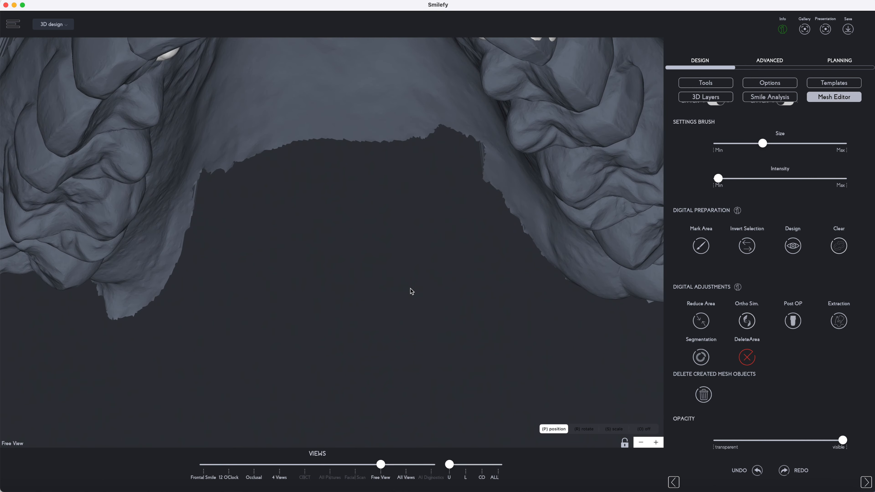
{"action": "right_click_drag", "start_coordinate": [410, 288], "coordinate": [399, 193]}
{"action": "left_click_drag", "start_coordinate": [505, 182], "coordinate": [507, 137]}
{"action": "left_click", "coordinate": [441, 154]}
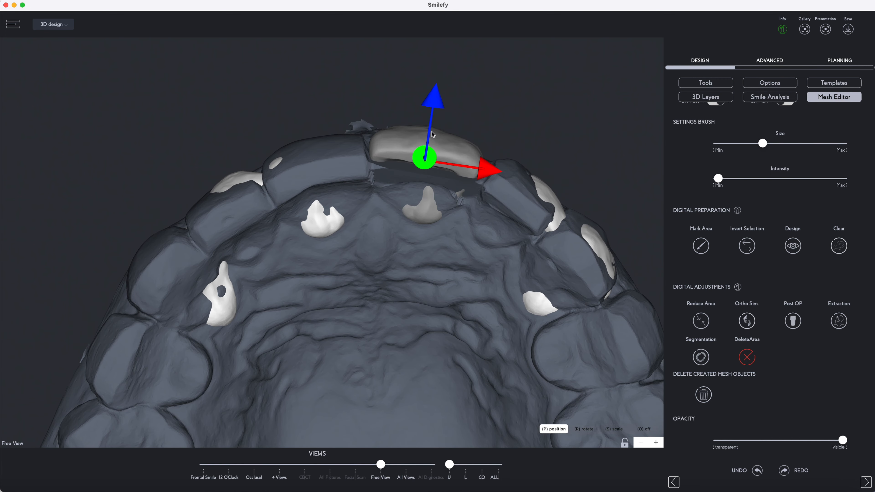
{"action": "left_click_drag", "start_coordinate": [435, 103], "coordinate": [337, 153]}
{"action": "key", "text": "r"}
{"action": "key", "text": "p"}
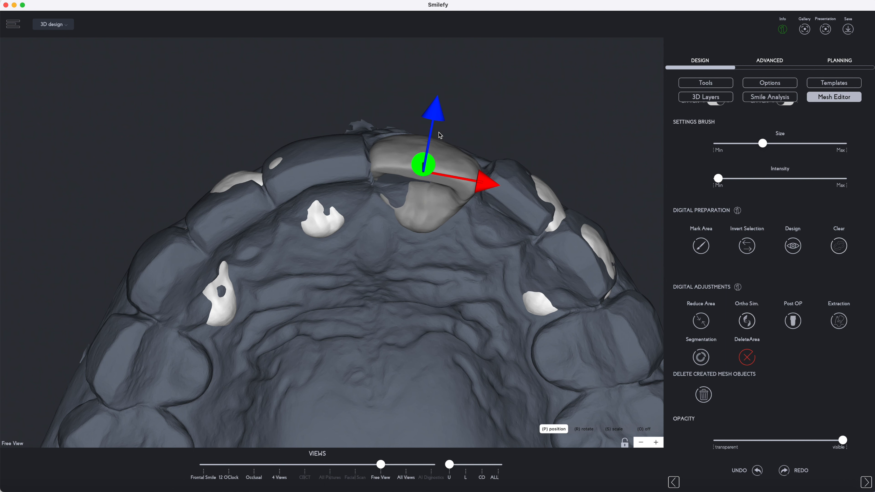
{"action": "left_click", "coordinate": [497, 142]}
Step: From a palatal angle, scale the designed left central incisor slightly wider and deselect it
{"action": "left_click_drag", "start_coordinate": [477, 141], "coordinate": [471, 81]}
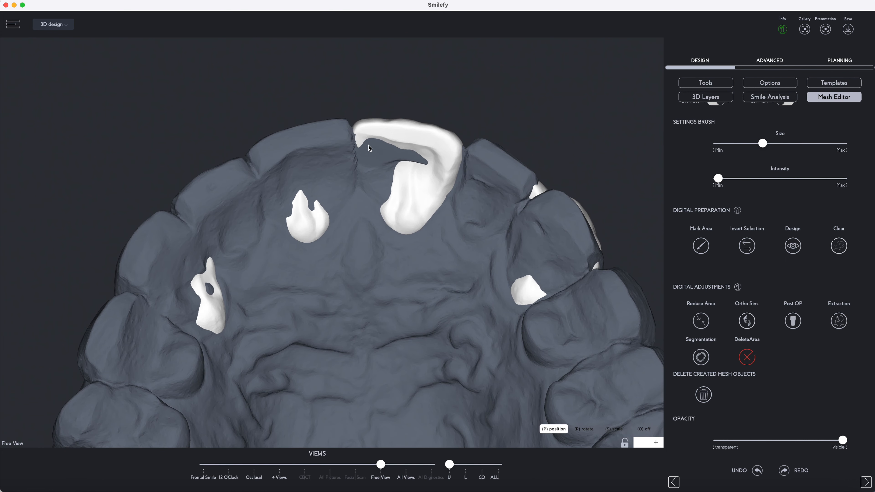
{"action": "left_click", "coordinate": [452, 150]}
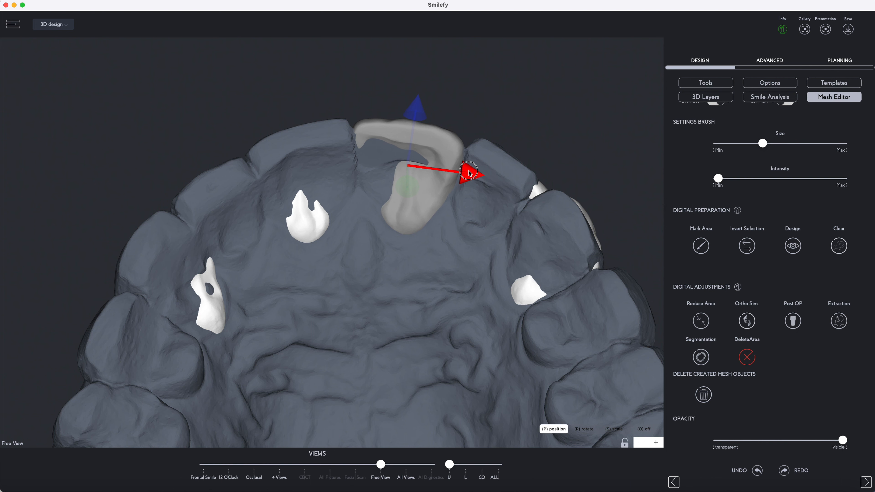
{"action": "key", "text": "s"}
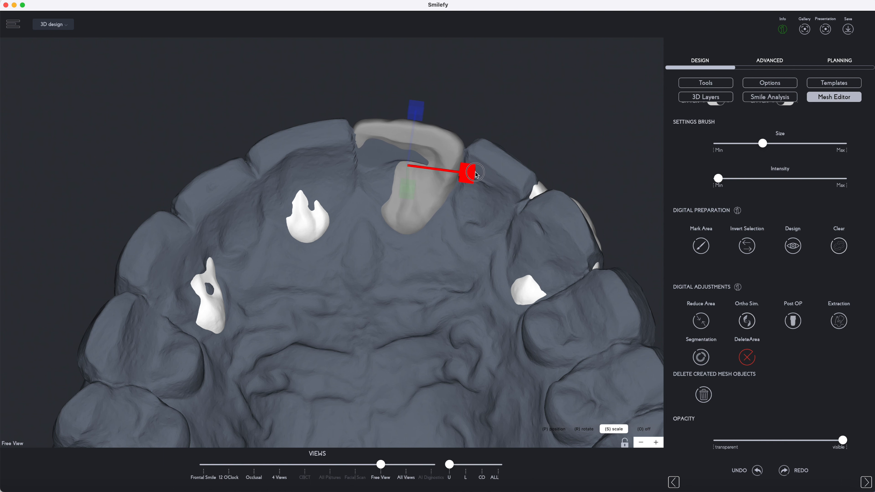
{"action": "mouse_move", "coordinate": [471, 176]}
{"action": "left_mouse_down"}
{"action": "mouse_move", "coordinate": [535, 188]}
{"action": "mouse_move", "coordinate": [470, 180]}
{"action": "mouse_move", "coordinate": [479, 181]}
{"action": "left_mouse_up"}
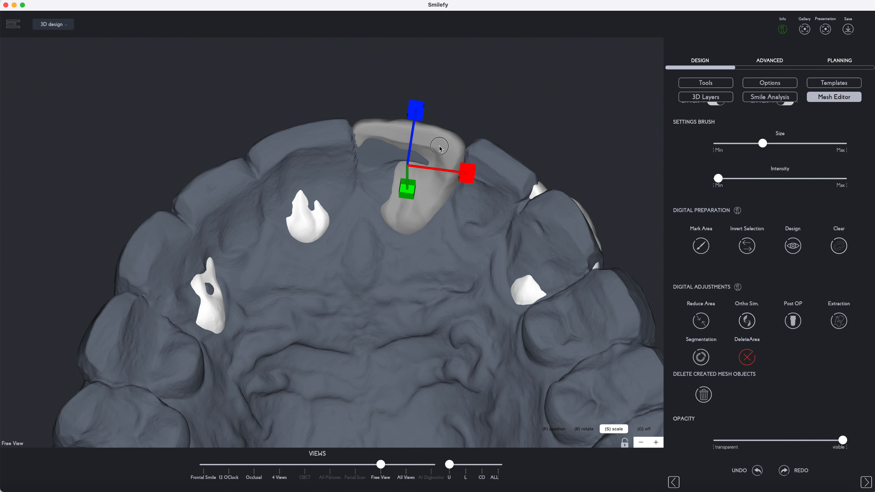
{"action": "left_click", "coordinate": [454, 102]}
{"action": "mouse_move", "coordinate": [452, 109]}
{"action": "left_mouse_down"}
{"action": "mouse_move", "coordinate": [451, 134]}
{"action": "mouse_move", "coordinate": [446, 104]}
{"action": "left_mouse_up"}
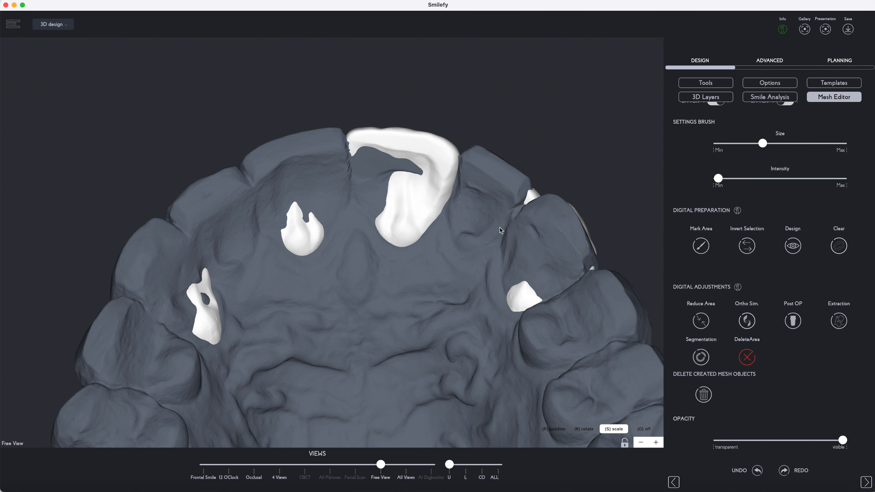
Step: Rotate the designed left central incisor slightly from a low front angle, deselect it, and return to a frontal view of the arch
{"action": "left_click_drag", "start_coordinate": [350, 104], "coordinate": [356, 245]}
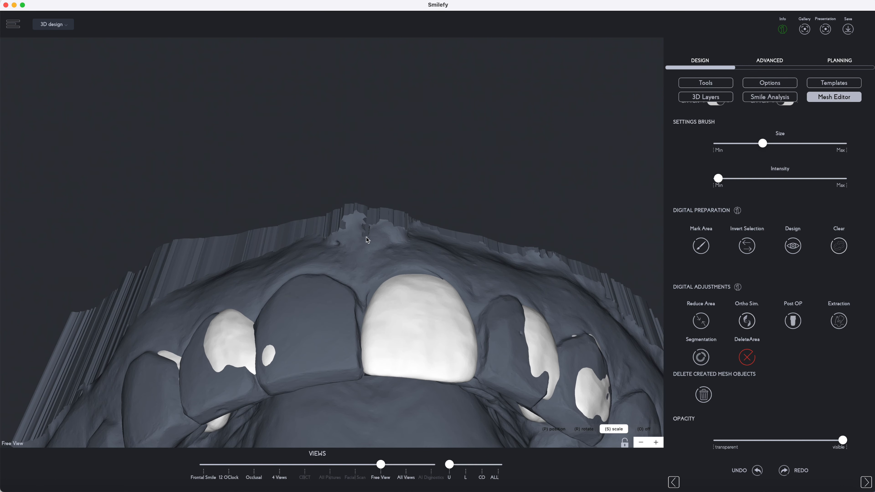
{"action": "left_click", "coordinate": [414, 307]}
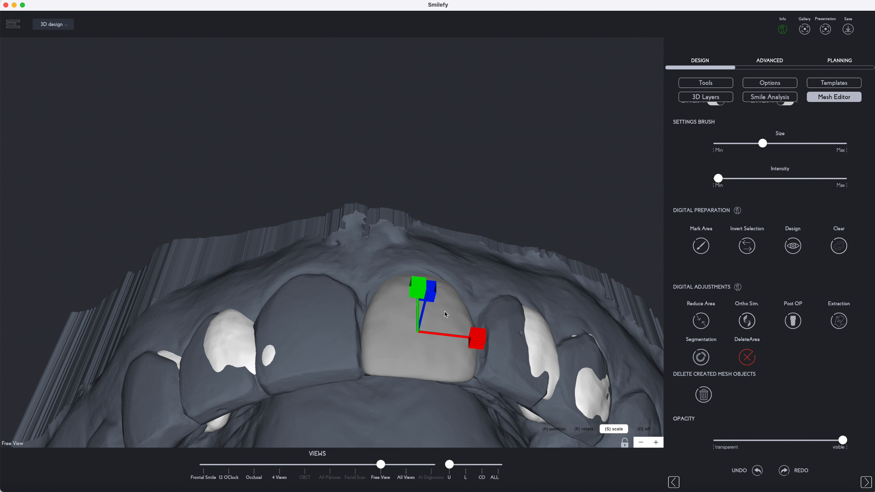
{"action": "key", "text": "r"}
{"action": "left_click_drag", "start_coordinate": [484, 292], "coordinate": [482, 291]}
{"action": "left_click_drag", "start_coordinate": [422, 296], "coordinate": [423, 293]}
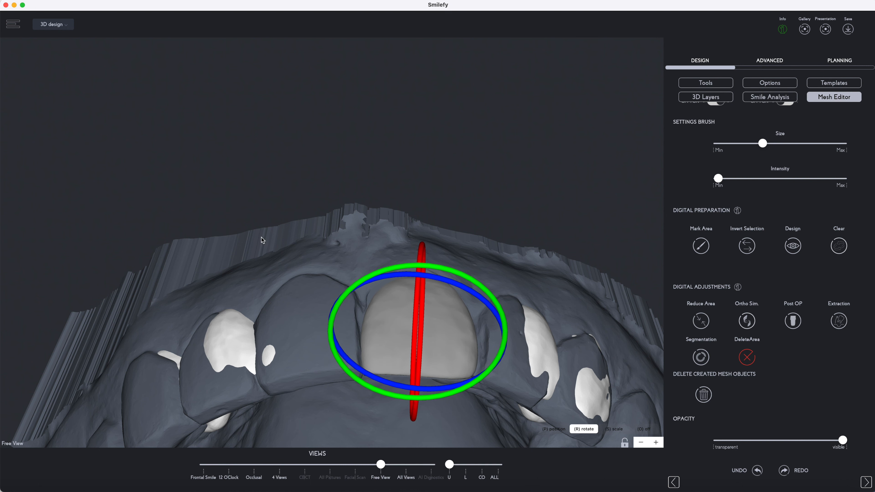
{"action": "left_click", "coordinate": [275, 196]}
{"action": "left_click_drag", "start_coordinate": [427, 207], "coordinate": [447, 366]}
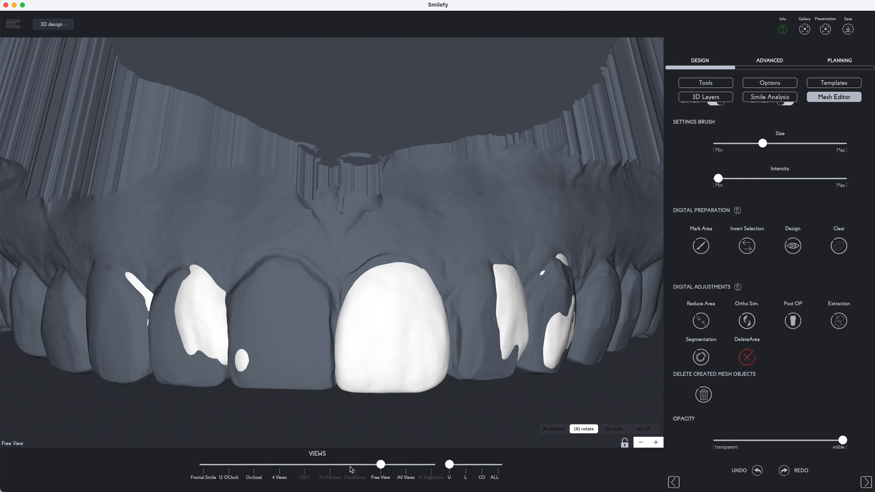
Step: Switch to 4 Views, enlarge the Occlusal and 12 o'clock views around the front teeth, and select the designed left central incisor
{"action": "left_click", "coordinate": [281, 468]}
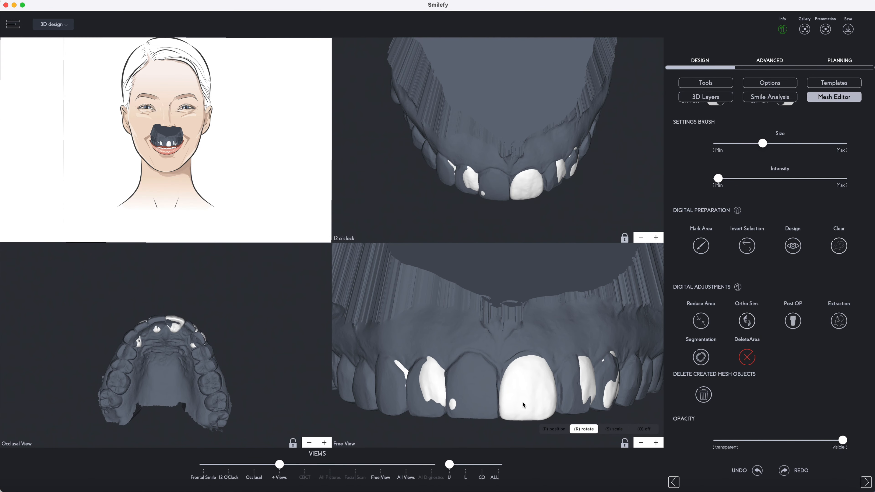
{"action": "left_click", "coordinate": [324, 443]}
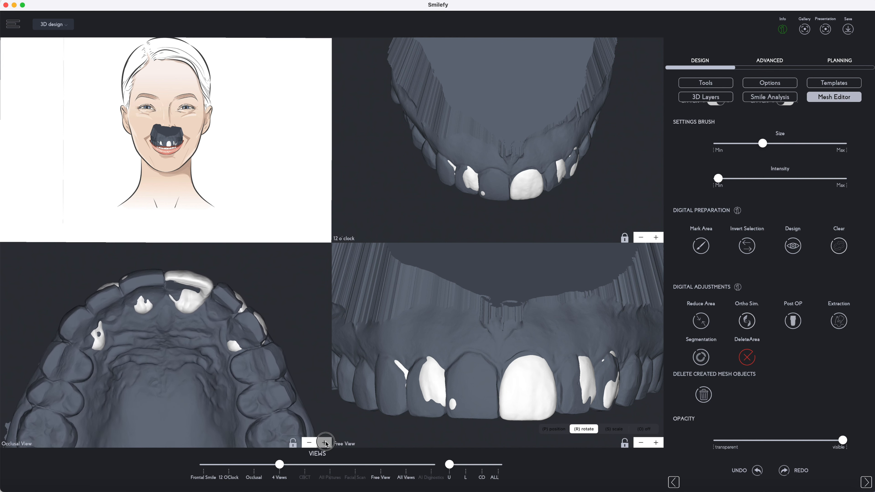
{"action": "right_click_drag", "start_coordinate": [278, 283], "coordinate": [277, 332]}
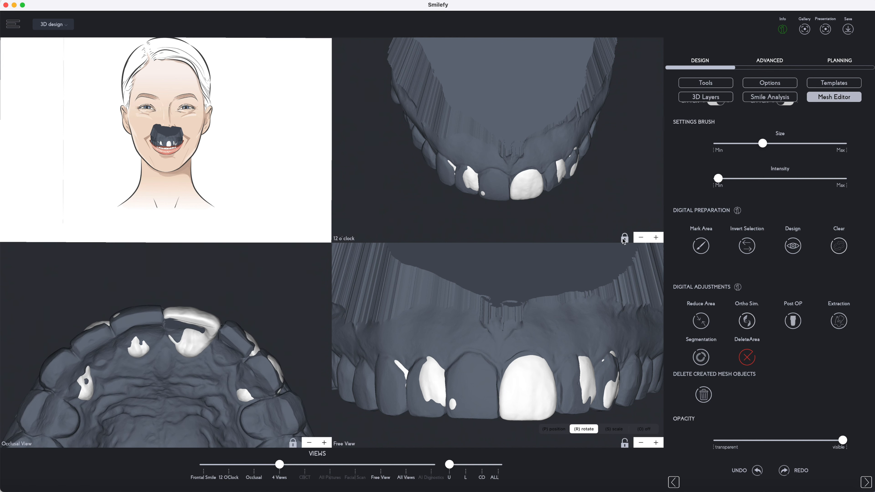
{"action": "left_click", "coordinate": [657, 237]}
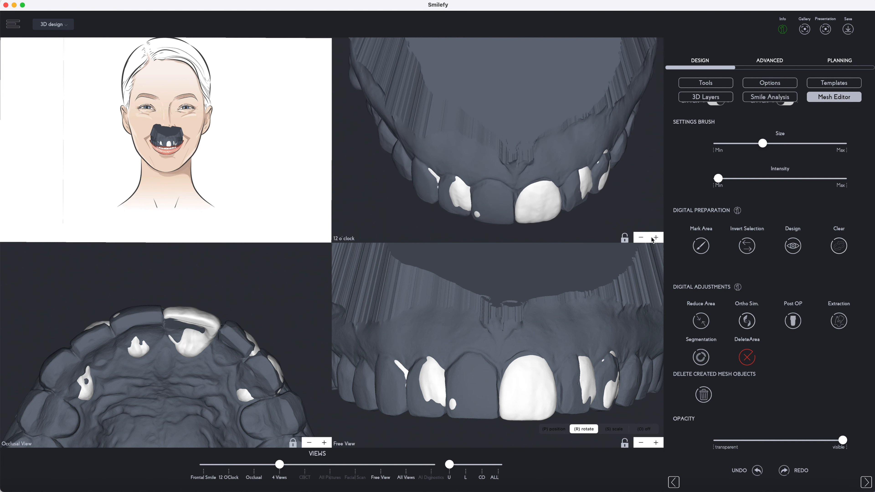
{"action": "left_click", "coordinate": [540, 397]}
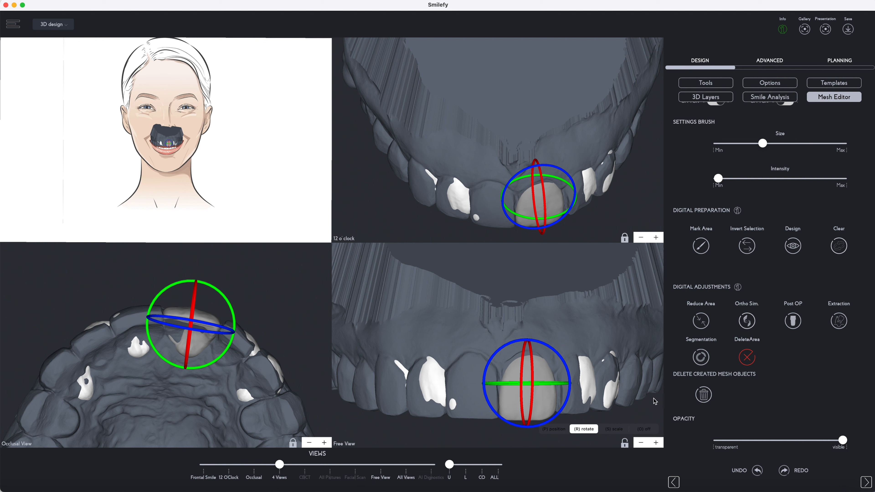
Step: Make the meshed maxilla partly transparent to inspect the designed teeth underneath, and restore its full visibility
{"action": "left_click", "coordinate": [703, 84]}
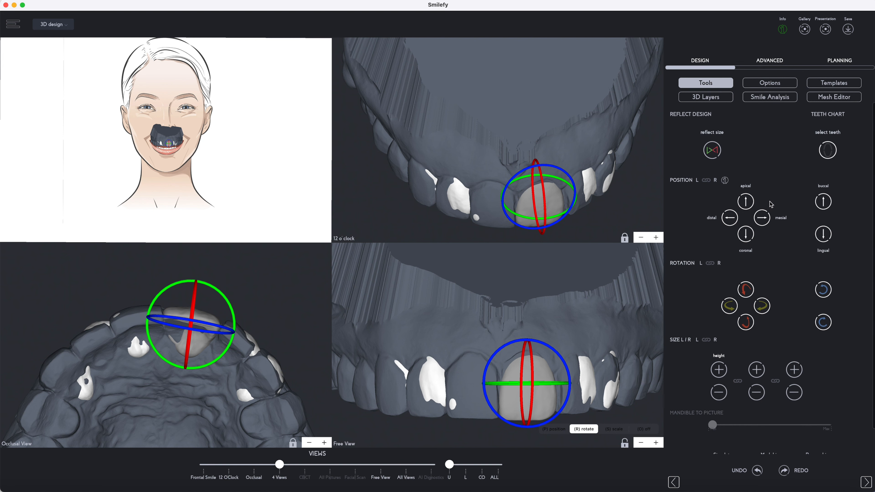
{"action": "left_click", "coordinate": [705, 97]}
{"action": "scroll", "coordinate": [779, 196], "scroll_direction": "down", "scroll_amount": 2}
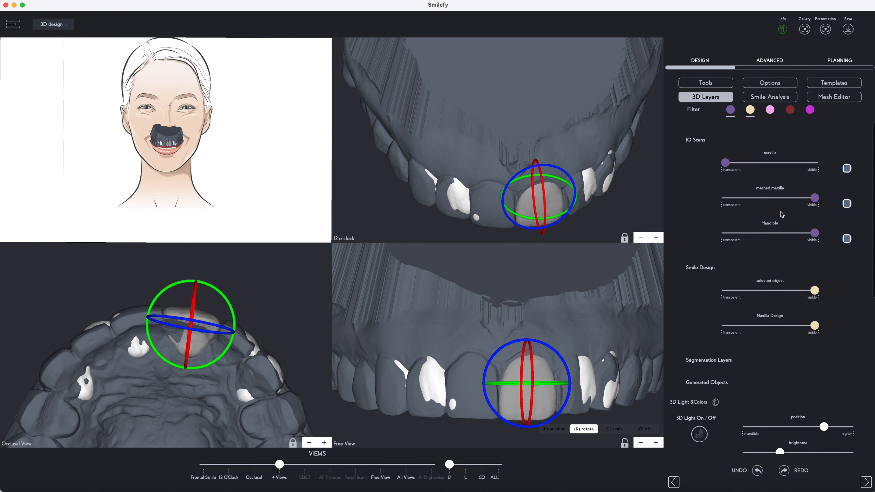
{"action": "mouse_move", "coordinate": [779, 188]}
{"action": "left_mouse_down"}
{"action": "mouse_move", "coordinate": [746, 191]}
{"action": "mouse_move", "coordinate": [810, 194]}
{"action": "mouse_move", "coordinate": [786, 189]}
{"action": "left_mouse_up"}
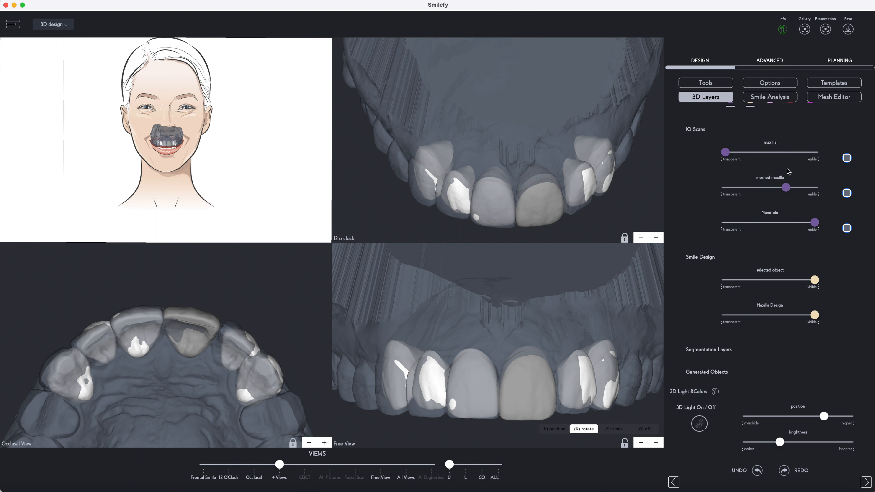
{"action": "left_click_drag", "start_coordinate": [786, 188], "coordinate": [815, 188]}
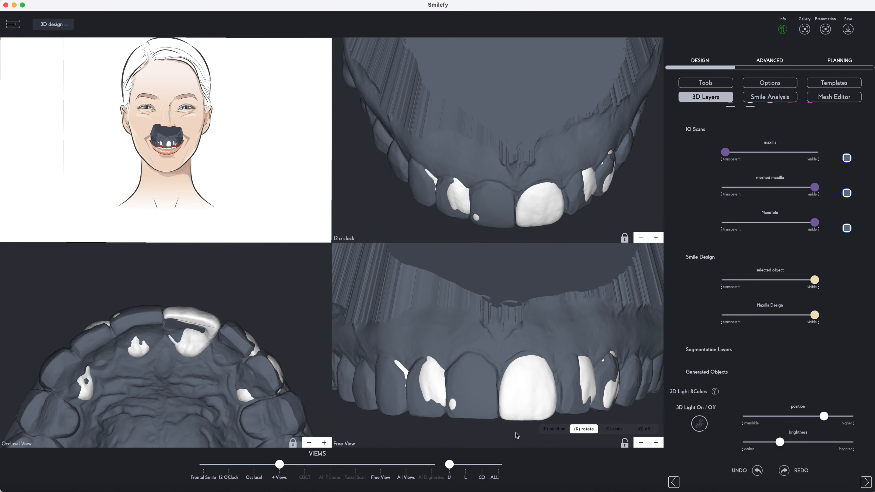
Step: Enlarge the Free View and load the Meshed IOScan maxilla and the Maxilla Design into the Mesh Editor with the Deform brush
{"action": "mouse_move", "coordinate": [516, 433]}
{"action": "left_mouse_down"}
{"action": "mouse_move", "coordinate": [477, 433]}
{"action": "mouse_move", "coordinate": [500, 417]}
{"action": "mouse_move", "coordinate": [519, 424]}
{"action": "mouse_move", "coordinate": [512, 430]}
{"action": "left_mouse_up"}
{"action": "left_click", "coordinate": [833, 98]}
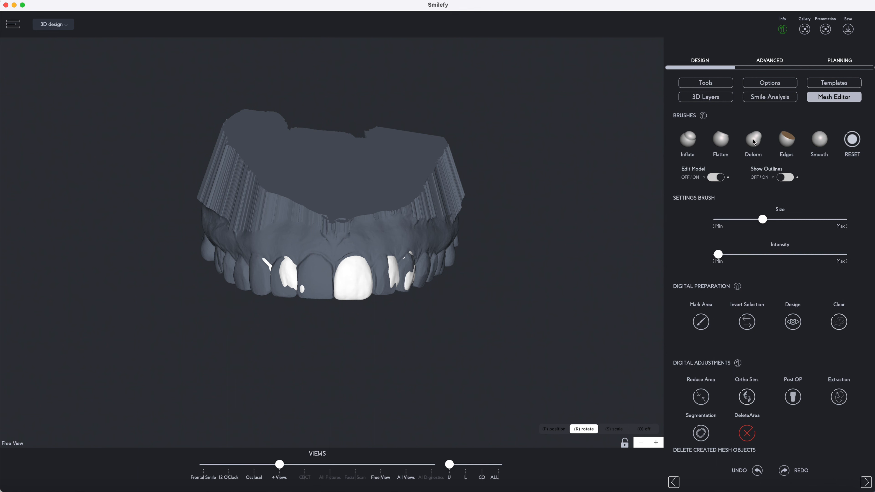
{"action": "left_click", "coordinate": [753, 140]}
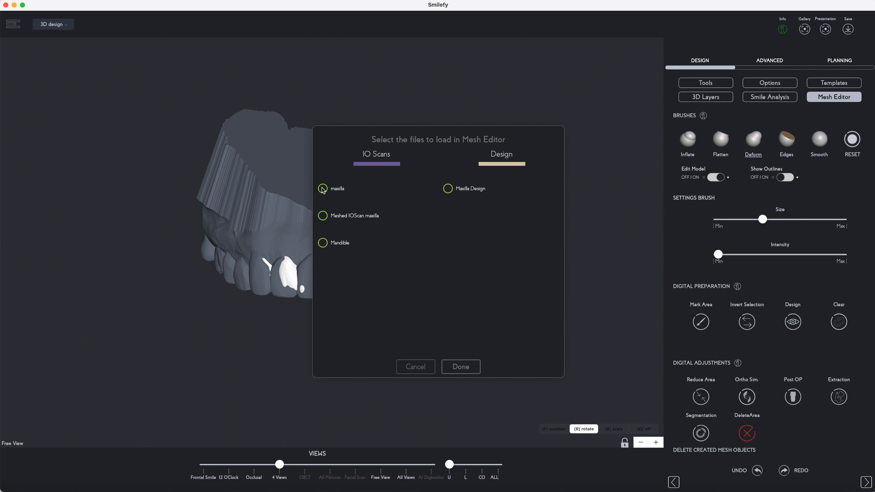
{"action": "left_click", "coordinate": [327, 215]}
{"action": "left_click", "coordinate": [459, 366]}
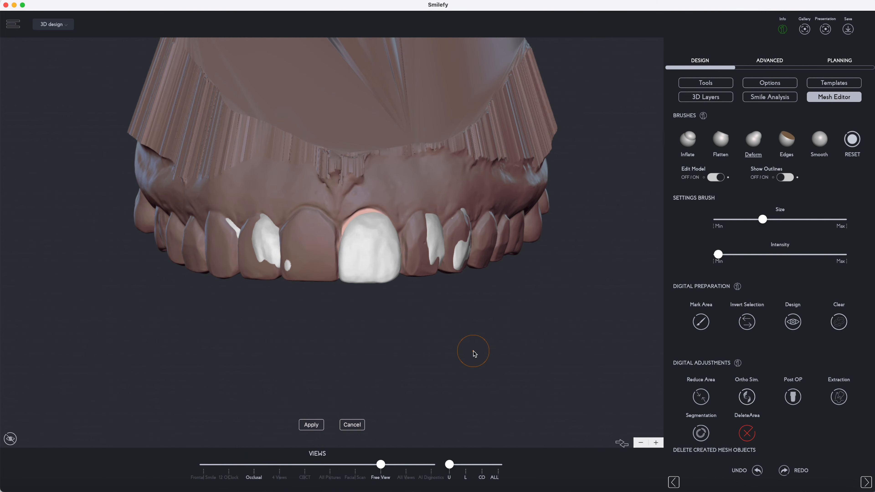
Step: Enlarge the Deform brush to near maximum and reshape the cervical edge of the designed left central incisor toward the gum margin
{"action": "mouse_move", "coordinate": [452, 342]}
{"action": "left_mouse_down"}
{"action": "mouse_move", "coordinate": [457, 365]}
{"action": "mouse_move", "coordinate": [469, 354]}
{"action": "mouse_move", "coordinate": [461, 346]}
{"action": "left_mouse_up"}
{"action": "mouse_move", "coordinate": [319, 333]}
{"action": "left_mouse_down"}
{"action": "mouse_move", "coordinate": [312, 328]}
{"action": "mouse_move", "coordinate": [281, 353]}
{"action": "mouse_move", "coordinate": [259, 351]}
{"action": "mouse_move", "coordinate": [278, 347]}
{"action": "left_mouse_up"}
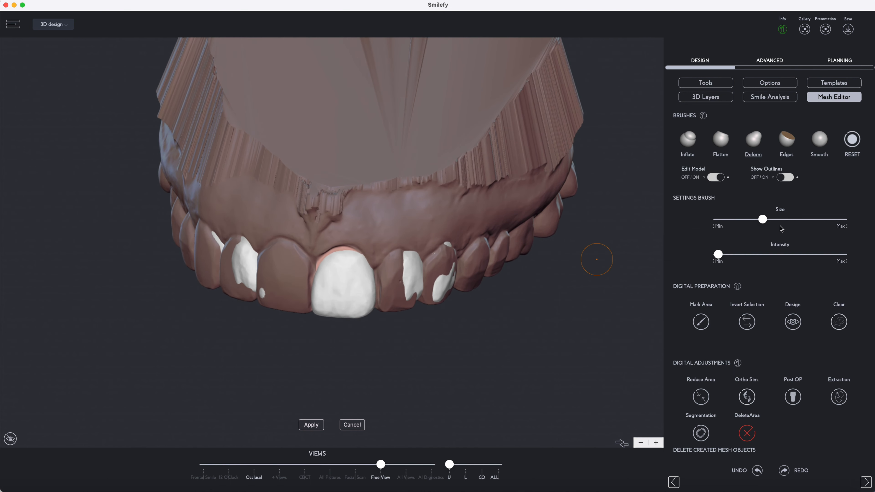
{"action": "left_click_drag", "start_coordinate": [780, 219], "coordinate": [827, 219]}
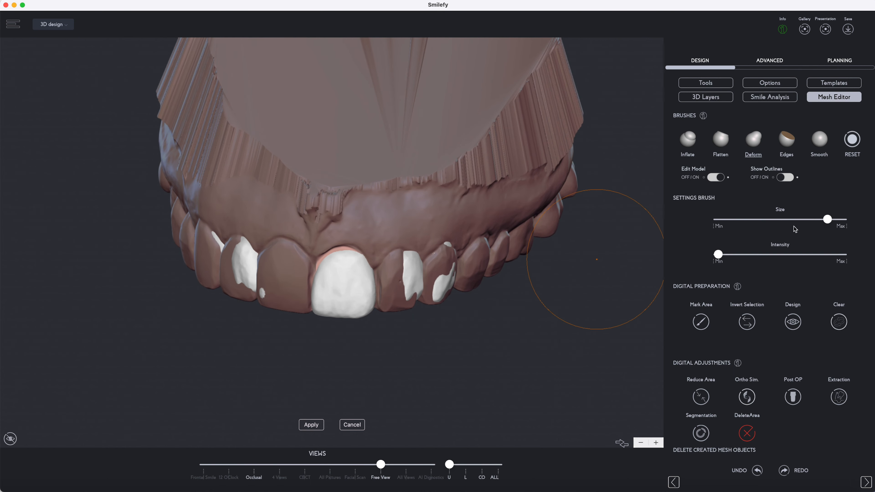
{"action": "left_click", "coordinate": [337, 262]}
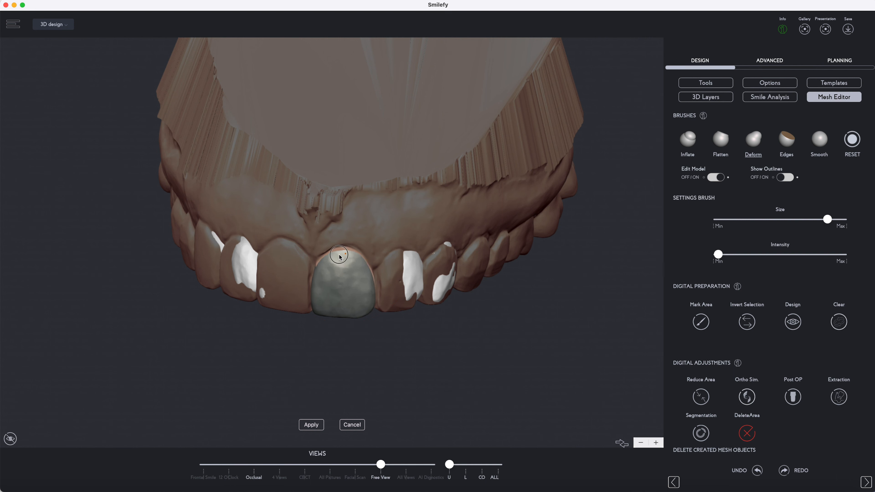
{"action": "mouse_move", "coordinate": [480, 358]}
{"action": "left_mouse_down"}
{"action": "mouse_move", "coordinate": [408, 377]}
{"action": "mouse_move", "coordinate": [389, 345]}
{"action": "left_mouse_up"}
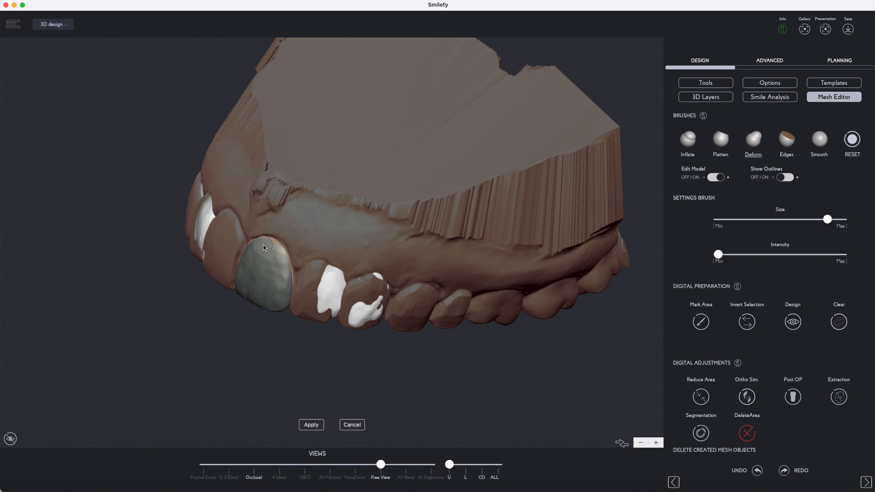
{"action": "mouse_move", "coordinate": [218, 329]}
{"action": "left_mouse_down"}
{"action": "mouse_move", "coordinate": [147, 281]}
{"action": "mouse_move", "coordinate": [120, 310]}
{"action": "left_mouse_up"}
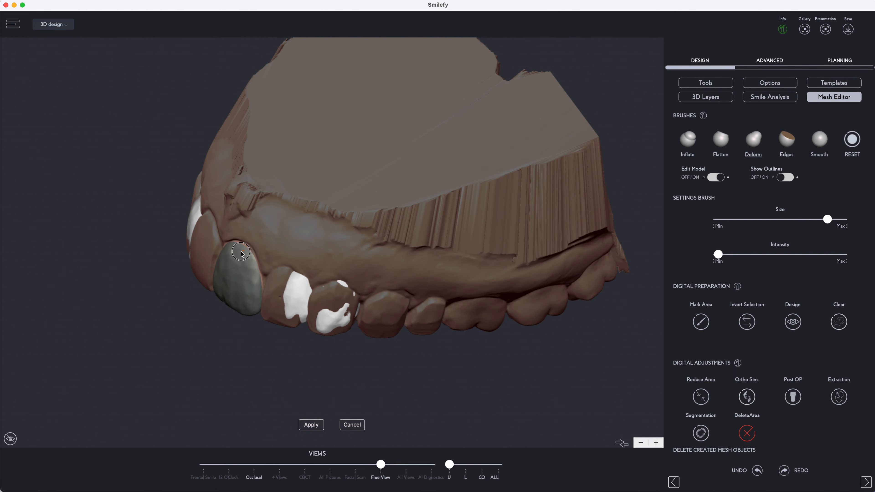
{"action": "mouse_move", "coordinate": [161, 264]}
{"action": "left_mouse_down"}
{"action": "mouse_move", "coordinate": [203, 250]}
{"action": "mouse_move", "coordinate": [269, 272]}
{"action": "mouse_move", "coordinate": [228, 250]}
{"action": "mouse_move", "coordinate": [407, 258]}
{"action": "left_mouse_up"}
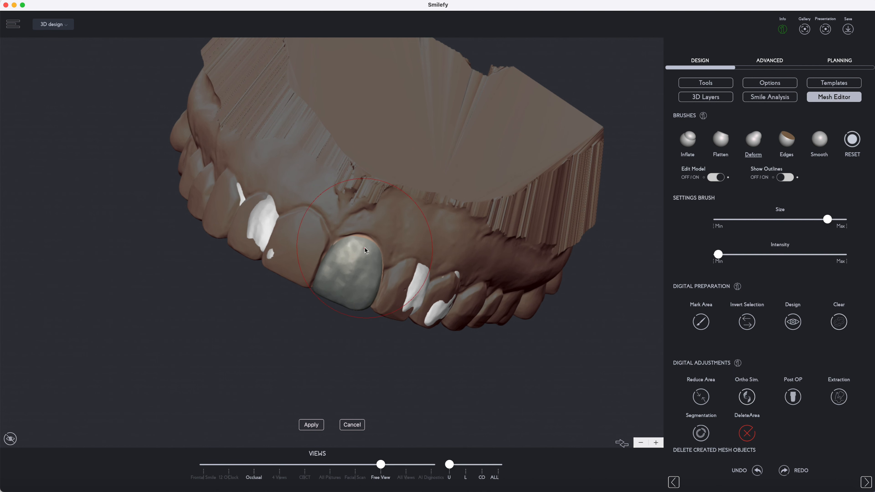
{"action": "left_click_drag", "start_coordinate": [624, 223], "coordinate": [215, 251]}
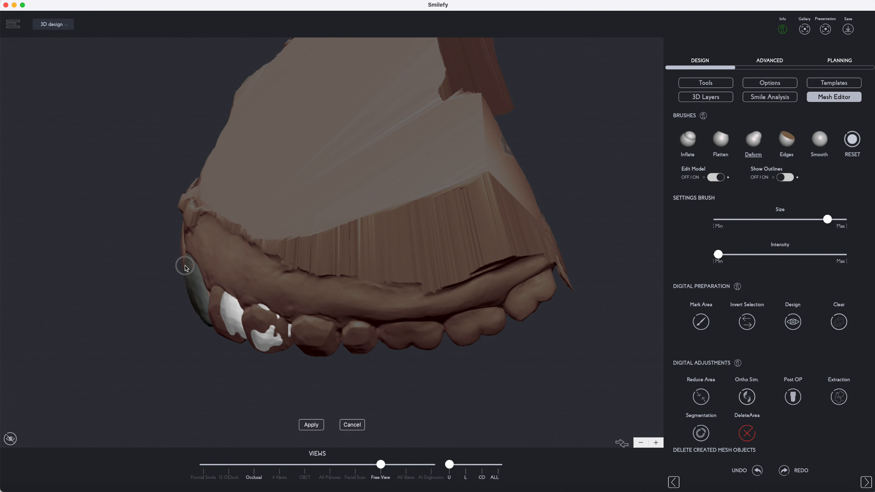
Step: Refine the cervical and distal contours of the designed left central incisor with the Deform brush, checking them from the front and side
{"action": "mouse_move", "coordinate": [150, 285]}
{"action": "left_mouse_down"}
{"action": "mouse_move", "coordinate": [350, 277]}
{"action": "mouse_move", "coordinate": [409, 293]}
{"action": "left_mouse_up"}
{"action": "left_click_drag", "start_coordinate": [459, 371], "coordinate": [448, 348]}
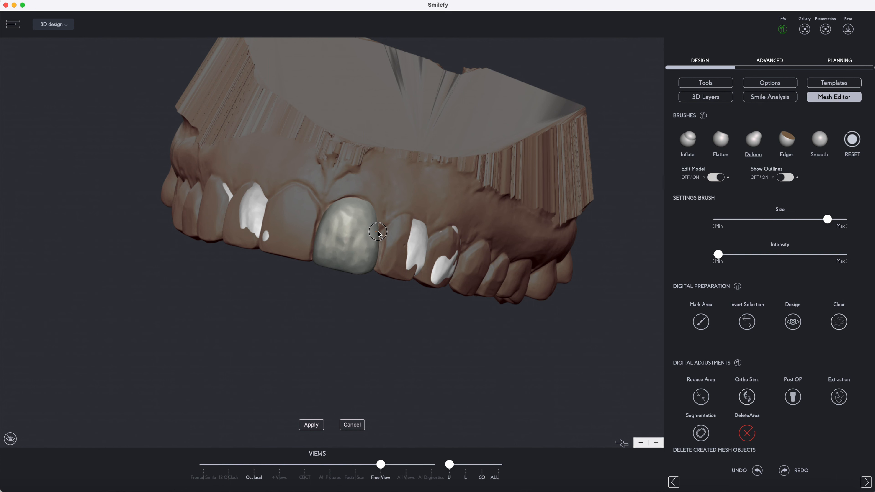
{"action": "mouse_move", "coordinate": [354, 308]}
{"action": "left_mouse_down"}
{"action": "mouse_move", "coordinate": [392, 316]}
{"action": "mouse_move", "coordinate": [605, 258]}
{"action": "mouse_move", "coordinate": [596, 192]}
{"action": "mouse_move", "coordinate": [541, 244]}
{"action": "mouse_move", "coordinate": [393, 346]}
{"action": "mouse_move", "coordinate": [412, 360]}
{"action": "left_mouse_up"}
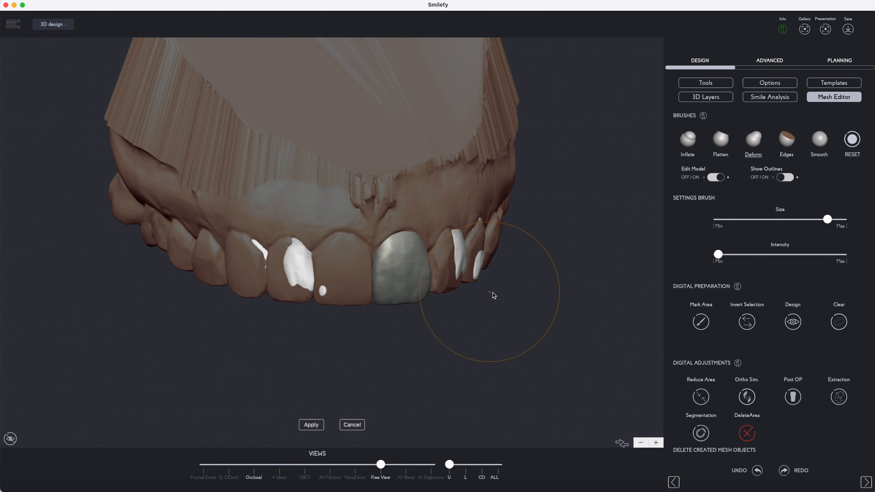
{"action": "mouse_move", "coordinate": [492, 297]}
{"action": "left_mouse_down"}
{"action": "mouse_move", "coordinate": [470, 287]}
{"action": "mouse_move", "coordinate": [402, 309]}
{"action": "mouse_move", "coordinate": [318, 275]}
{"action": "left_mouse_up"}
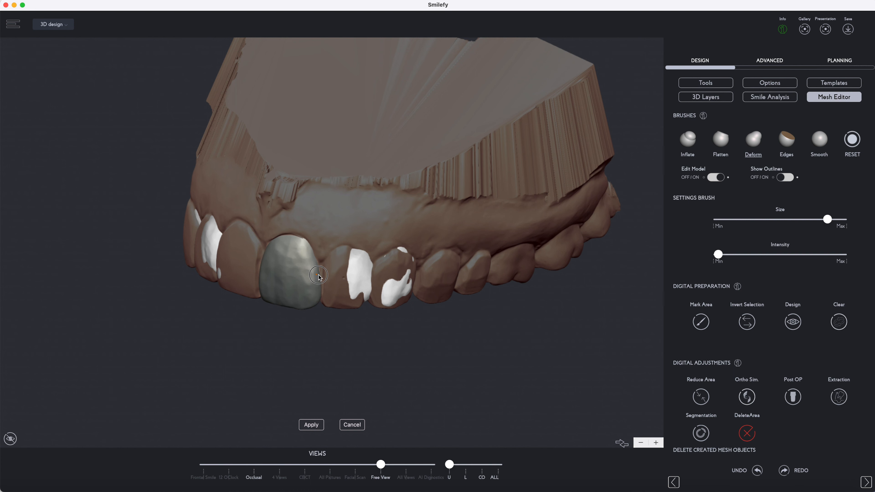
{"action": "left_click_drag", "start_coordinate": [275, 319], "coordinate": [307, 318]}
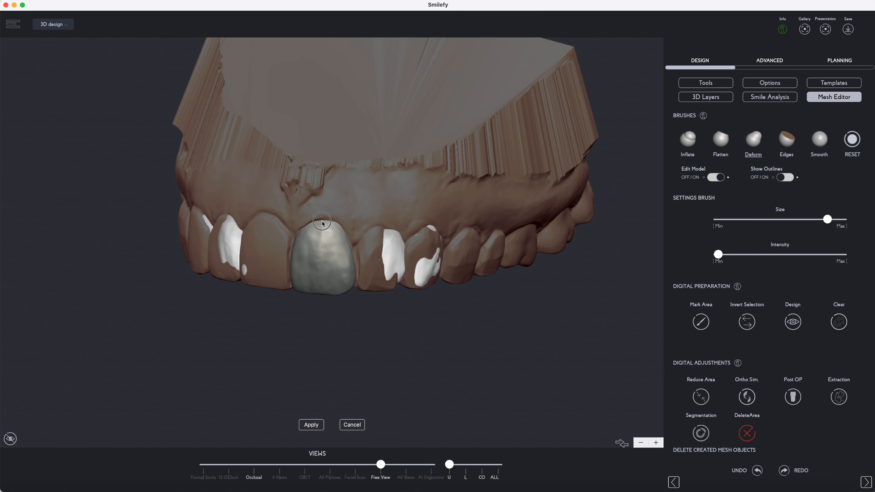
{"action": "left_click_drag", "start_coordinate": [391, 317], "coordinate": [270, 297]}
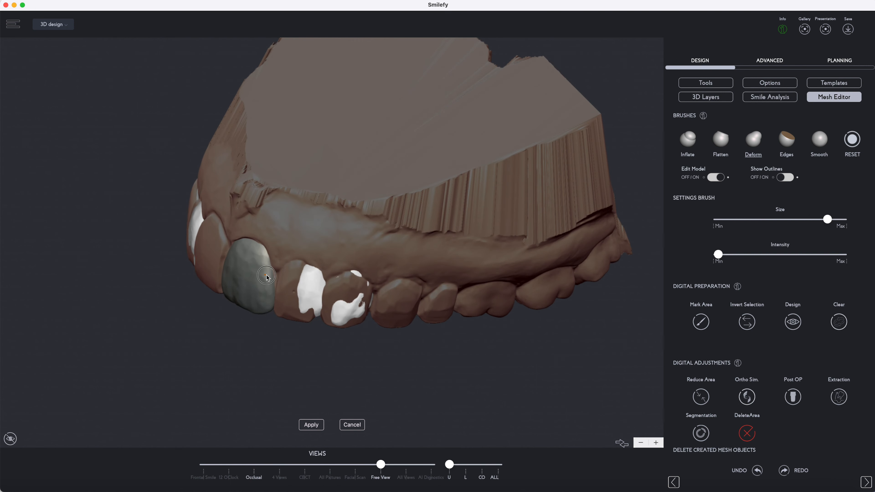
{"action": "left_click_drag", "start_coordinate": [215, 319], "coordinate": [180, 312]}
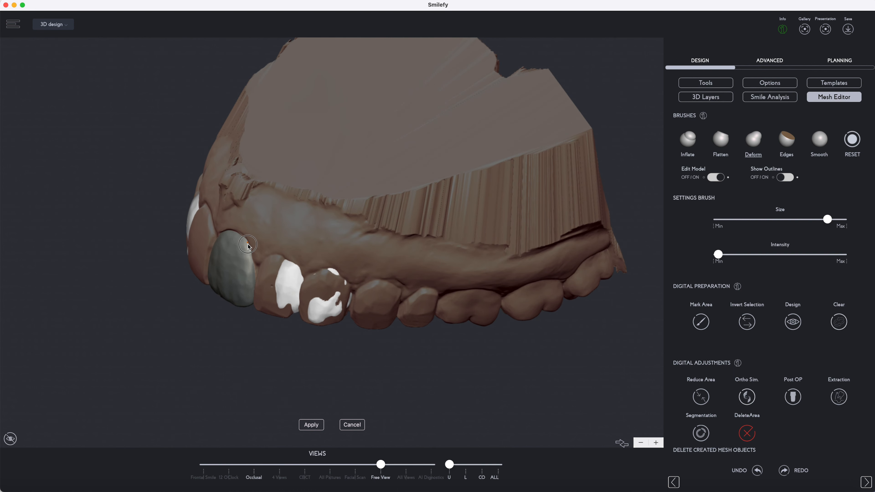
{"action": "left_click_drag", "start_coordinate": [180, 344], "coordinate": [297, 338]}
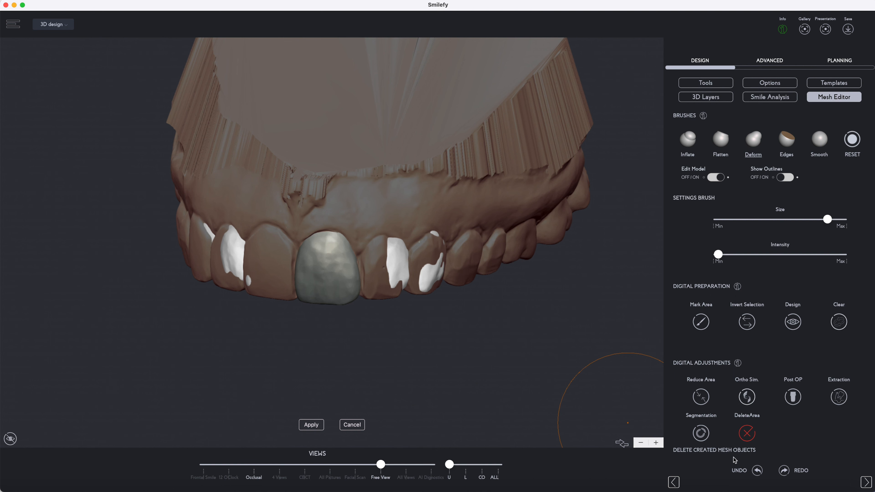
Step: Flatten the cervical edge of the designed left central incisor along the gum margin, undoing the first attempt and using a near-minimum brush size
{"action": "left_click", "coordinate": [655, 443]}
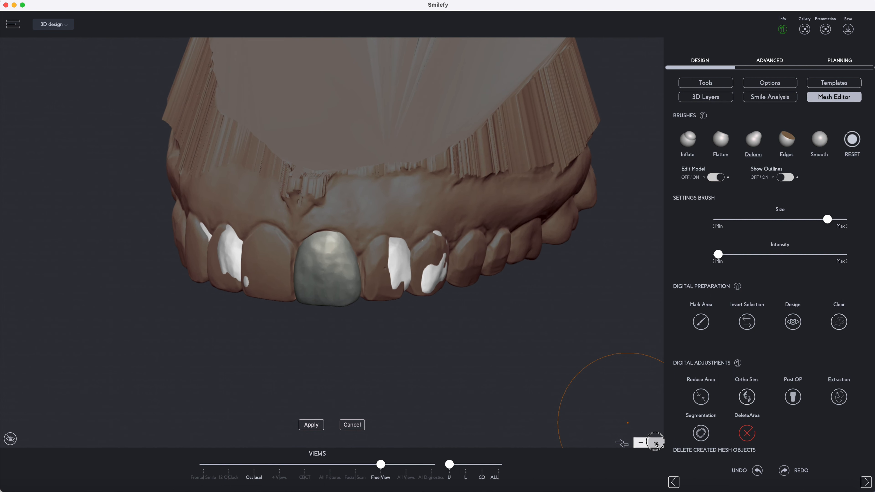
{"action": "left_click", "coordinate": [656, 443]}
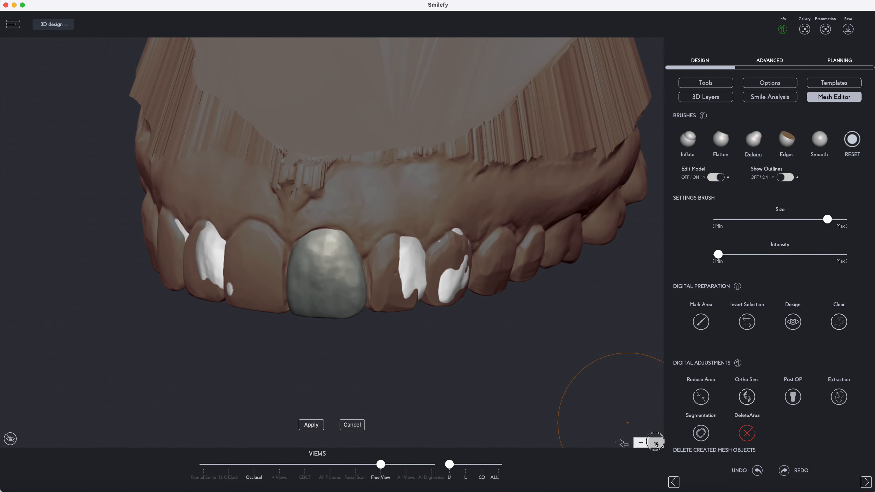
{"action": "left_click", "coordinate": [719, 138]}
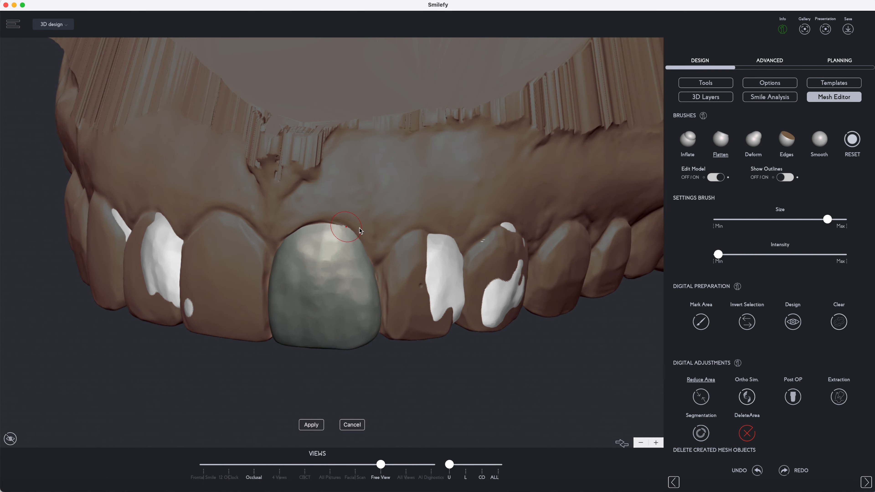
{"action": "left_click_drag", "start_coordinate": [788, 220], "coordinate": [767, 219]}
{"action": "left_click_drag", "start_coordinate": [346, 228], "coordinate": [362, 236]}
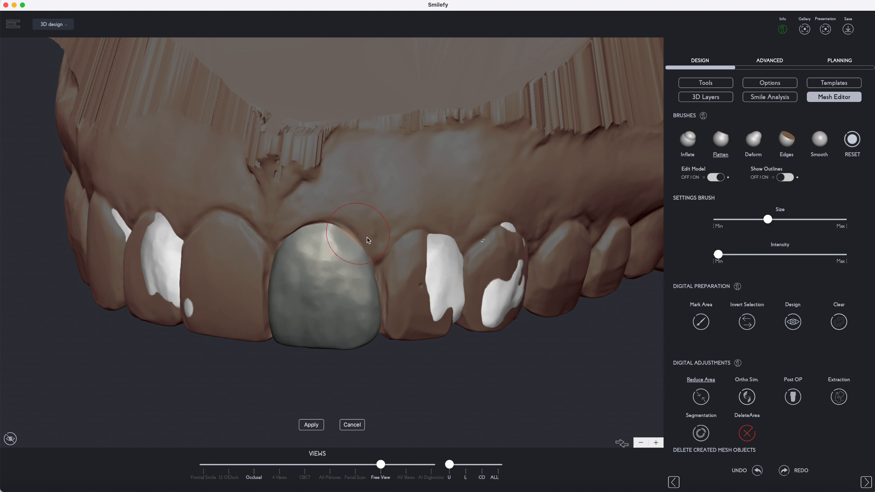
{"action": "left_click_drag", "start_coordinate": [761, 219], "coordinate": [724, 220]}
{"action": "left_click", "coordinate": [757, 471]}
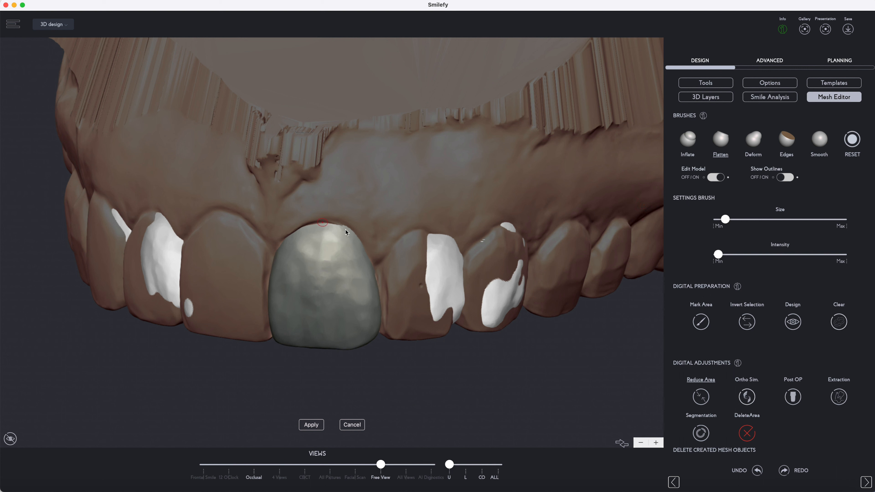
{"action": "mouse_move", "coordinate": [345, 227]}
{"action": "left_mouse_down"}
{"action": "mouse_move", "coordinate": [368, 243]}
{"action": "mouse_move", "coordinate": [362, 249]}
{"action": "mouse_move", "coordinate": [339, 221]}
{"action": "mouse_move", "coordinate": [368, 245]}
{"action": "mouse_move", "coordinate": [342, 224]}
{"action": "left_mouse_up"}
Step: Smooth the cervical and distal edges of the designed left central incisor on its facial side
{"action": "left_click", "coordinate": [821, 140]}
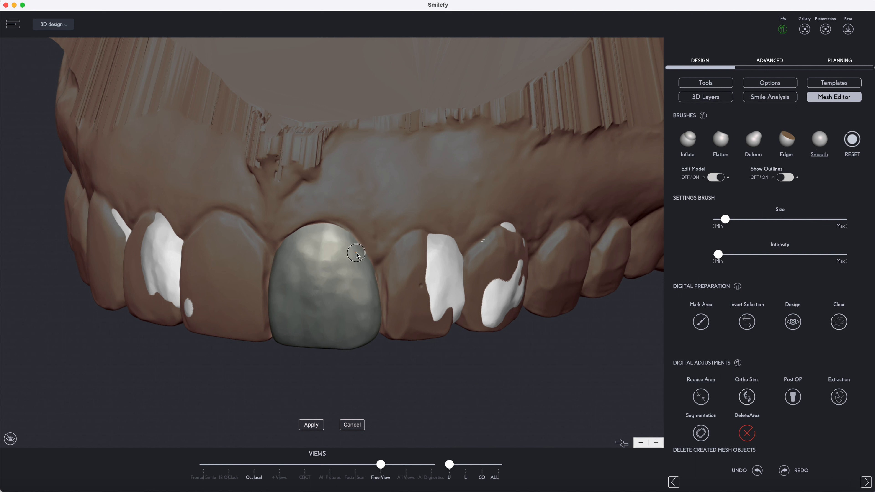
{"action": "mouse_move", "coordinate": [338, 234]}
{"action": "left_mouse_down"}
{"action": "mouse_move", "coordinate": [297, 238]}
{"action": "mouse_move", "coordinate": [389, 285]}
{"action": "mouse_move", "coordinate": [358, 257]}
{"action": "left_mouse_up"}
{"action": "left_click_drag", "start_coordinate": [464, 384], "coordinate": [361, 384]}
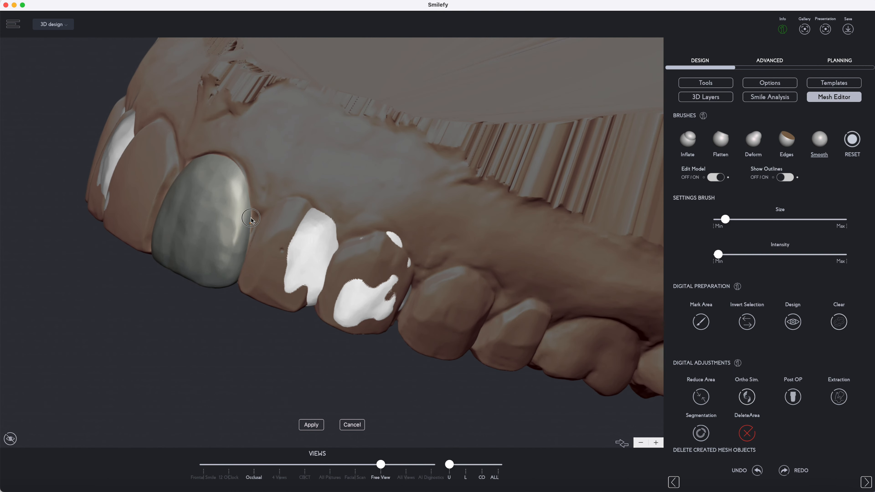
{"action": "mouse_move", "coordinate": [225, 326]}
{"action": "left_mouse_down"}
{"action": "mouse_move", "coordinate": [203, 366]}
{"action": "mouse_move", "coordinate": [181, 307]}
{"action": "left_mouse_up"}
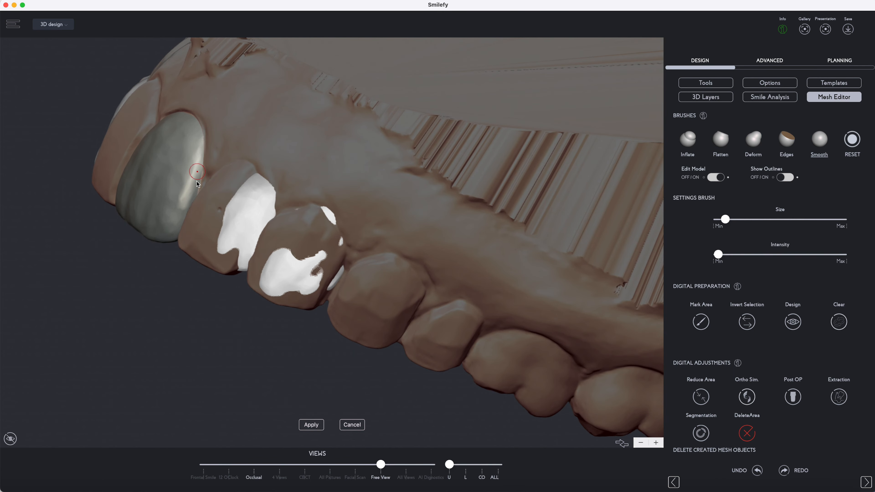
Step: Flatten the meshed maxilla's palatal surface over the left central incisor, enlarging the brush to about a third of its range
{"action": "left_click", "coordinate": [658, 443]}
{"action": "left_click", "coordinate": [657, 444]}
{"action": "left_click", "coordinate": [657, 444]}
{"action": "left_click", "coordinate": [657, 443]}
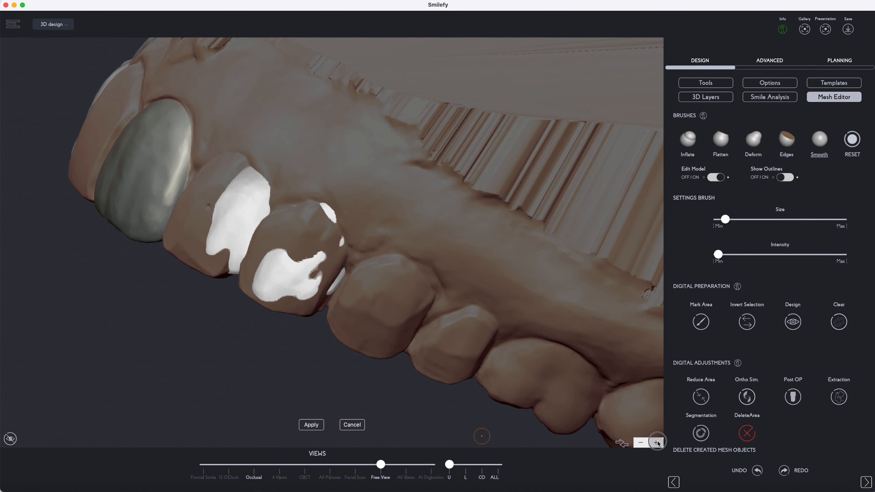
{"action": "left_click", "coordinate": [657, 442]}
{"action": "right_click_drag", "start_coordinate": [183, 361], "coordinate": [218, 388]}
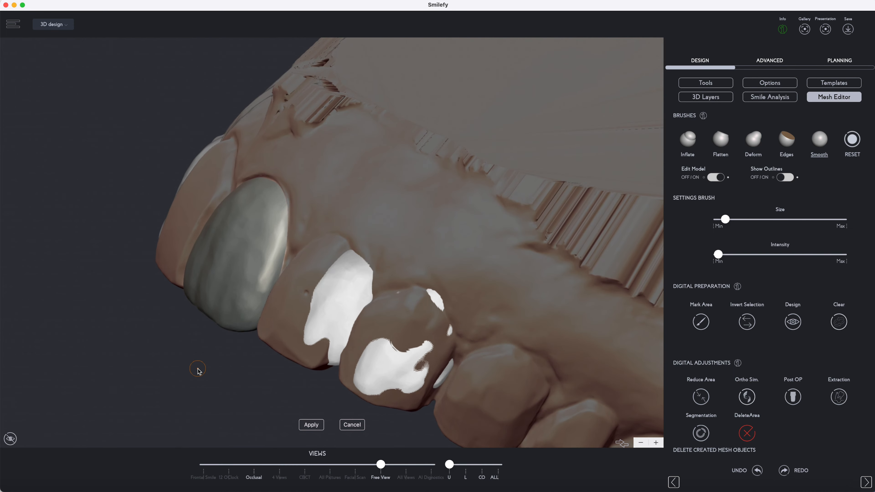
{"action": "left_click_drag", "start_coordinate": [197, 369], "coordinate": [174, 90]}
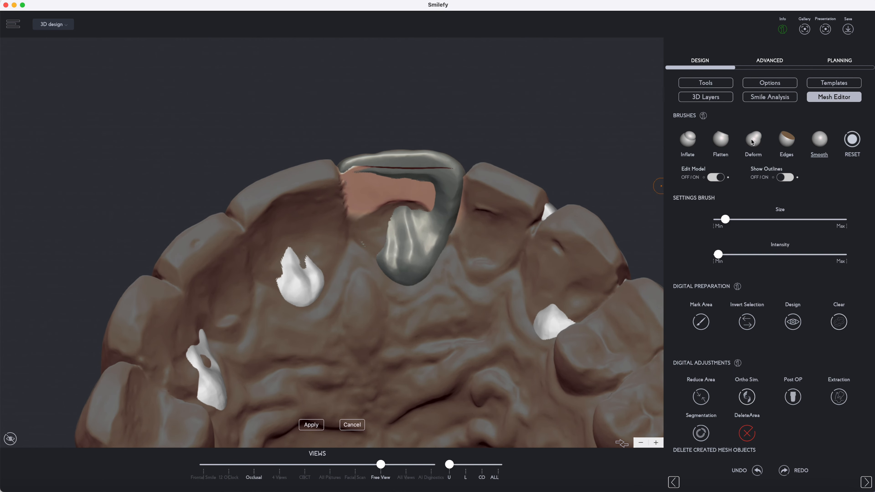
{"action": "left_click", "coordinate": [721, 141]}
{"action": "left_click_drag", "start_coordinate": [368, 215], "coordinate": [420, 200]}
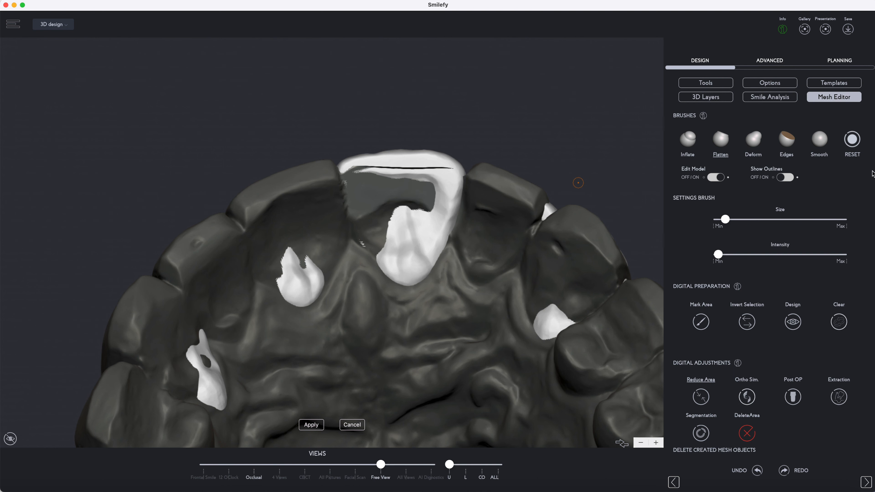
{"action": "left_click_drag", "start_coordinate": [725, 219], "coordinate": [758, 219]}
{"action": "mouse_move", "coordinate": [411, 198]}
{"action": "left_mouse_down"}
{"action": "mouse_move", "coordinate": [376, 218]}
{"action": "mouse_move", "coordinate": [364, 199]}
{"action": "mouse_move", "coordinate": [396, 172]}
{"action": "mouse_move", "coordinate": [431, 164]}
{"action": "mouse_move", "coordinate": [416, 192]}
{"action": "mouse_move", "coordinate": [372, 204]}
{"action": "mouse_move", "coordinate": [401, 204]}
{"action": "mouse_move", "coordinate": [406, 198]}
{"action": "mouse_move", "coordinate": [331, 202]}
{"action": "mouse_move", "coordinate": [379, 182]}
{"action": "mouse_move", "coordinate": [349, 199]}
{"action": "mouse_move", "coordinate": [425, 193]}
{"action": "mouse_move", "coordinate": [334, 194]}
{"action": "mouse_move", "coordinate": [431, 193]}
{"action": "mouse_move", "coordinate": [399, 197]}
{"action": "left_mouse_up"}
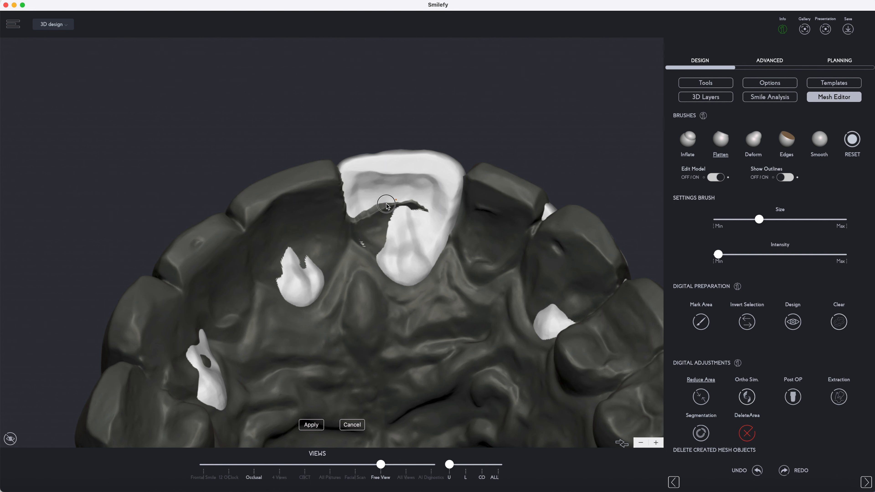
{"action": "mouse_move", "coordinate": [402, 210]}
{"action": "left_mouse_down"}
{"action": "mouse_move", "coordinate": [416, 209]}
{"action": "mouse_move", "coordinate": [374, 225]}
{"action": "left_mouse_up"}
{"action": "mouse_move", "coordinate": [279, 108]}
{"action": "left_mouse_down"}
{"action": "mouse_move", "coordinate": [297, 175]}
{"action": "mouse_move", "coordinate": [288, 156]}
{"action": "mouse_move", "coordinate": [351, 260]}
{"action": "mouse_move", "coordinate": [287, 144]}
{"action": "mouse_move", "coordinate": [289, 121]}
{"action": "left_mouse_up"}
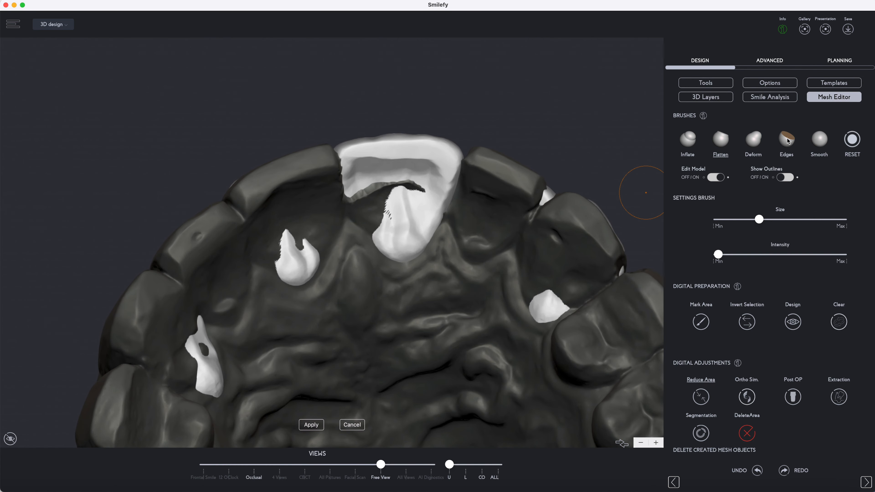
Step: Inflate the palatal surface of the designed left central incisor, and flatten its protruding palatal lobe with a smaller brush
{"action": "left_click", "coordinate": [688, 139]}
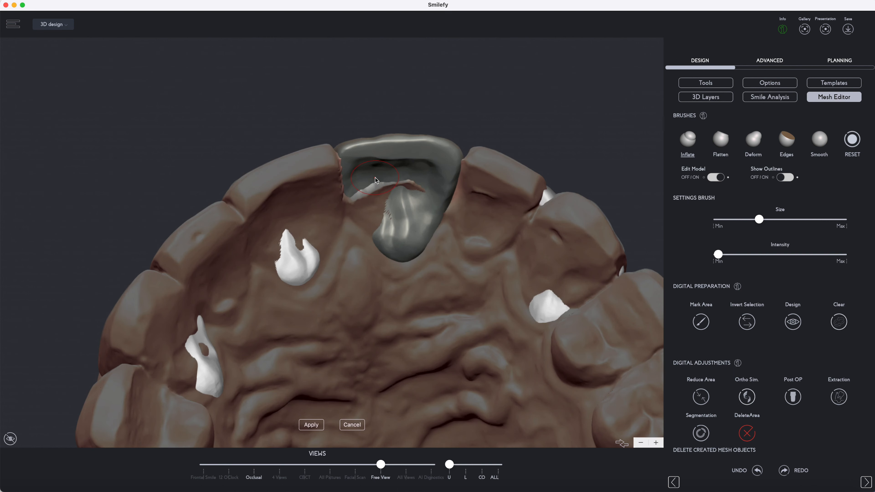
{"action": "mouse_move", "coordinate": [367, 185]}
{"action": "left_mouse_down"}
{"action": "mouse_move", "coordinate": [410, 179]}
{"action": "mouse_move", "coordinate": [354, 193]}
{"action": "mouse_move", "coordinate": [419, 186]}
{"action": "mouse_move", "coordinate": [360, 185]}
{"action": "mouse_move", "coordinate": [353, 195]}
{"action": "left_mouse_up"}
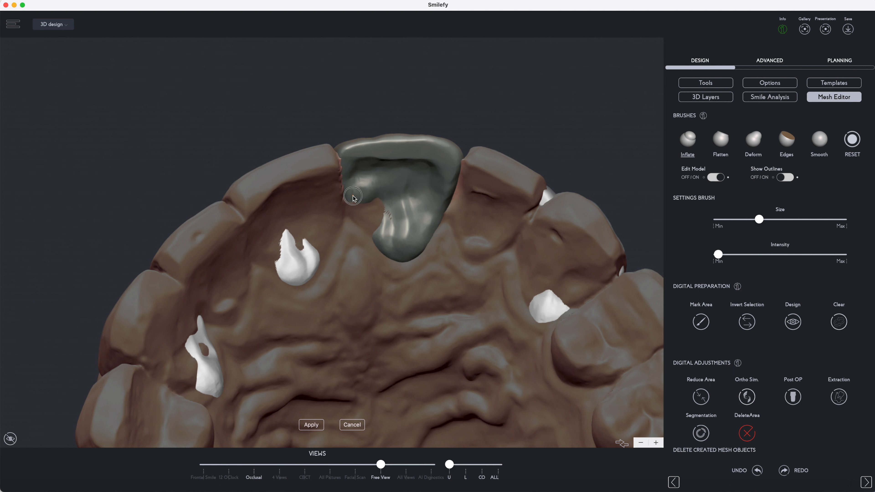
{"action": "left_click", "coordinate": [721, 141]}
{"action": "left_click_drag", "start_coordinate": [763, 221], "coordinate": [744, 221]}
{"action": "mouse_move", "coordinate": [398, 251]}
{"action": "left_mouse_down"}
{"action": "mouse_move", "coordinate": [395, 206]}
{"action": "mouse_move", "coordinate": [408, 210]}
{"action": "mouse_move", "coordinate": [401, 249]}
{"action": "mouse_move", "coordinate": [427, 211]}
{"action": "mouse_move", "coordinate": [378, 202]}
{"action": "mouse_move", "coordinate": [392, 247]}
{"action": "mouse_move", "coordinate": [398, 212]}
{"action": "mouse_move", "coordinate": [428, 197]}
{"action": "mouse_move", "coordinate": [386, 196]}
{"action": "mouse_move", "coordinate": [423, 202]}
{"action": "mouse_move", "coordinate": [398, 190]}
{"action": "mouse_move", "coordinate": [358, 196]}
{"action": "mouse_move", "coordinate": [411, 193]}
{"action": "mouse_move", "coordinate": [392, 194]}
{"action": "left_mouse_up"}
Step: Deform the palatal margin of the designed left central incisor along the scan and smooth it
{"action": "left_click", "coordinate": [754, 141]}
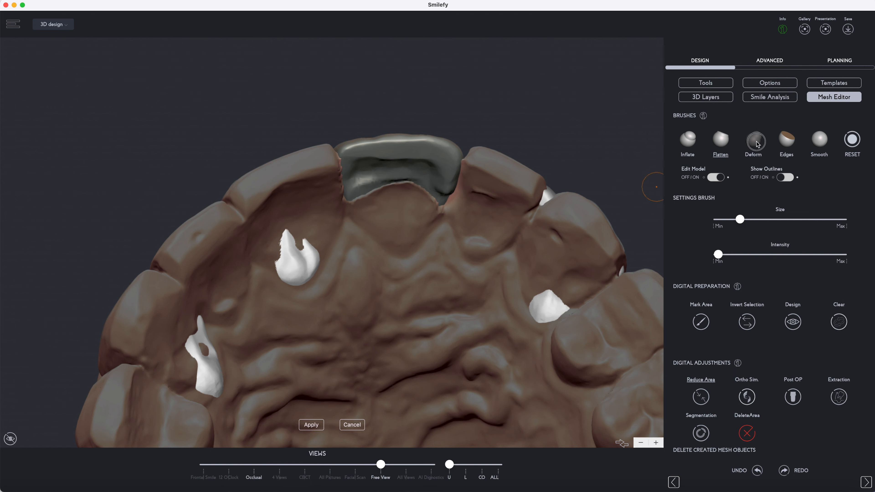
{"action": "left_click_drag", "start_coordinate": [359, 191], "coordinate": [362, 195]}
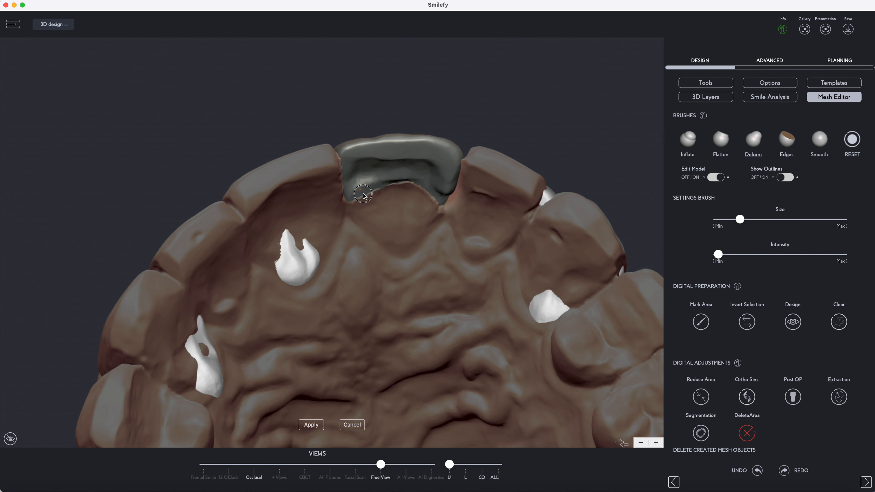
{"action": "left_click_drag", "start_coordinate": [404, 176], "coordinate": [436, 195]}
{"action": "left_click", "coordinate": [817, 145]}
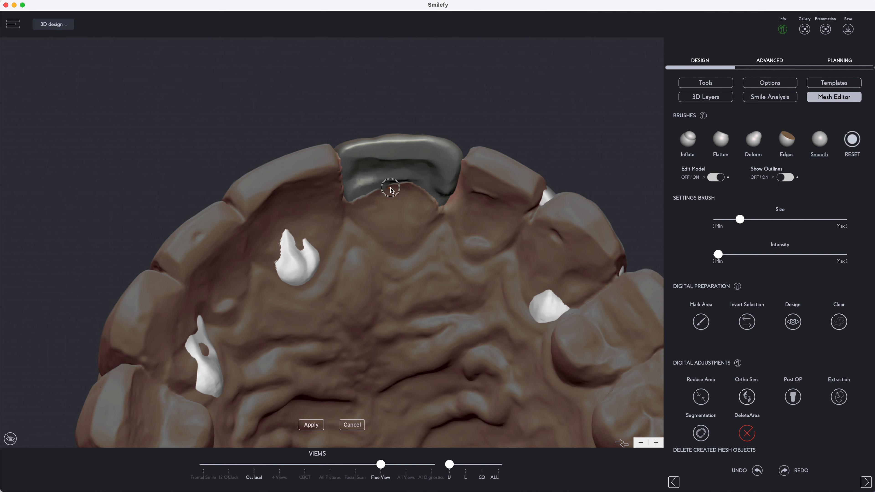
{"action": "mouse_move", "coordinate": [373, 196]}
{"action": "left_mouse_down"}
{"action": "mouse_move", "coordinate": [435, 184]}
{"action": "mouse_move", "coordinate": [432, 195]}
{"action": "mouse_move", "coordinate": [358, 186]}
{"action": "left_mouse_up"}
Step: Inflate the palatal margin of the designed incisor with a smaller brush, and smooth the palatal surface up to the distal corner
{"action": "left_click", "coordinate": [693, 144]}
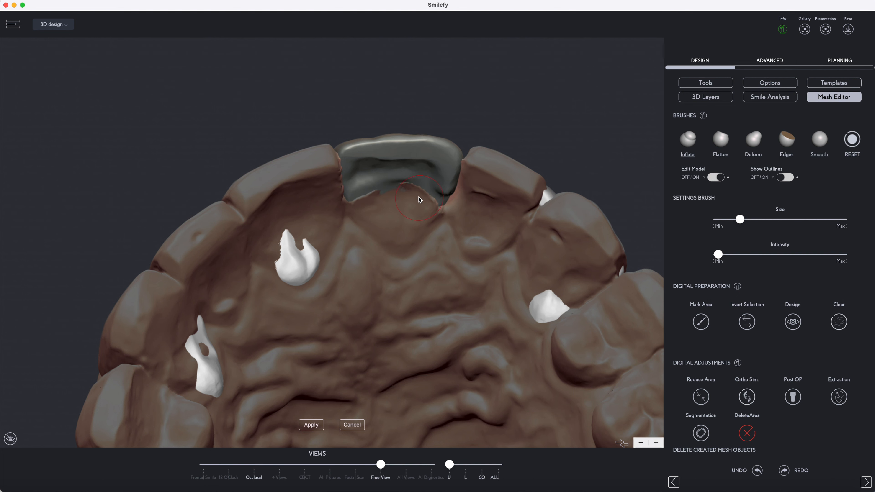
{"action": "left_click_drag", "start_coordinate": [739, 220], "coordinate": [727, 219]}
{"action": "mouse_move", "coordinate": [362, 195]}
{"action": "left_mouse_down"}
{"action": "mouse_move", "coordinate": [420, 189]}
{"action": "mouse_move", "coordinate": [410, 186]}
{"action": "mouse_move", "coordinate": [445, 196]}
{"action": "mouse_move", "coordinate": [390, 183]}
{"action": "mouse_move", "coordinate": [358, 195]}
{"action": "mouse_move", "coordinate": [365, 195]}
{"action": "left_mouse_up"}
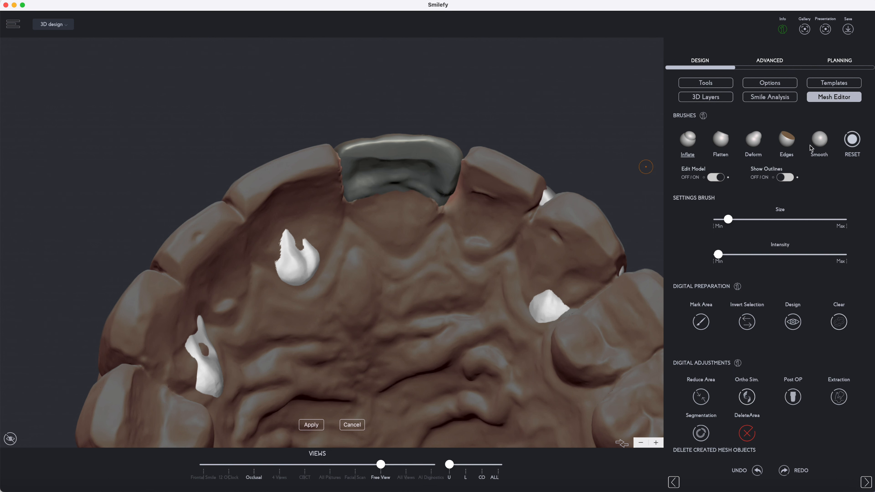
{"action": "left_click", "coordinate": [819, 138]}
{"action": "mouse_move", "coordinate": [402, 189]}
{"action": "left_mouse_down"}
{"action": "mouse_move", "coordinate": [365, 196]}
{"action": "mouse_move", "coordinate": [414, 208]}
{"action": "left_mouse_up"}
{"action": "left_click_drag", "start_coordinate": [187, 91], "coordinate": [415, 283]}
{"action": "left_click_drag", "start_coordinate": [556, 379], "coordinate": [313, 254]}
{"action": "mouse_move", "coordinate": [457, 239]}
{"action": "left_mouse_down"}
{"action": "mouse_move", "coordinate": [438, 223]}
{"action": "mouse_move", "coordinate": [470, 246]}
{"action": "mouse_move", "coordinate": [420, 238]}
{"action": "mouse_move", "coordinate": [391, 249]}
{"action": "left_mouse_up"}
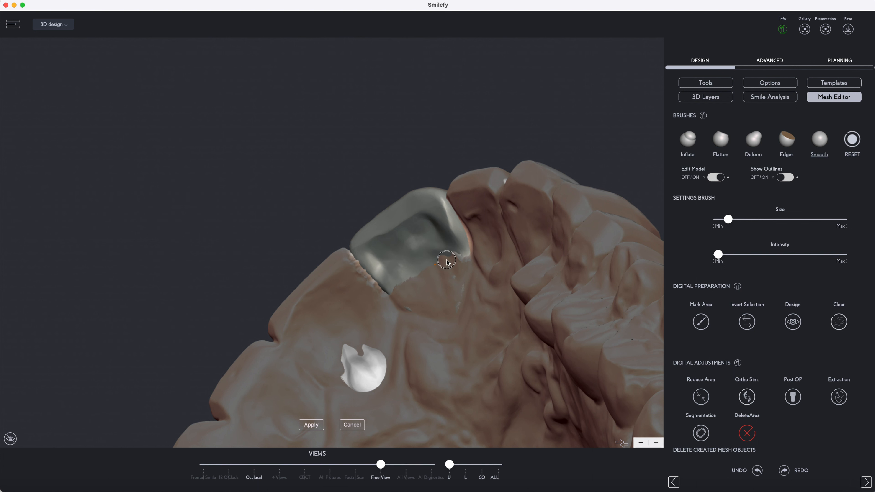
Step: Flatten the palatal margin of the designed incisor toward the lateral incisor, and undo the last change
{"action": "left_click", "coordinate": [689, 142]}
{"action": "left_click", "coordinate": [724, 147]}
{"action": "mouse_move", "coordinate": [410, 283]}
{"action": "left_mouse_down"}
{"action": "mouse_move", "coordinate": [443, 266]}
{"action": "mouse_move", "coordinate": [423, 271]}
{"action": "left_mouse_up"}
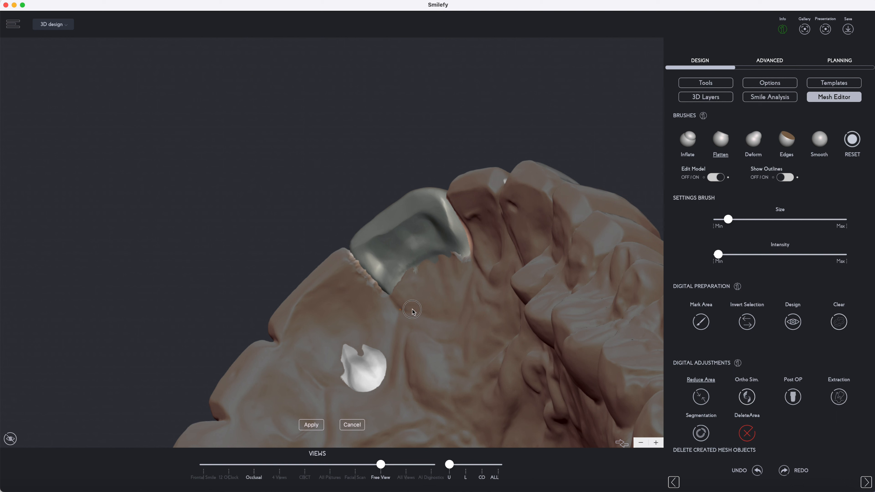
{"action": "mouse_move", "coordinate": [443, 265]}
{"action": "left_mouse_down"}
{"action": "mouse_move", "coordinate": [426, 273]}
{"action": "mouse_move", "coordinate": [460, 264]}
{"action": "mouse_move", "coordinate": [398, 284]}
{"action": "mouse_move", "coordinate": [445, 248]}
{"action": "mouse_move", "coordinate": [460, 253]}
{"action": "left_mouse_up"}
{"action": "left_click", "coordinate": [816, 139]}
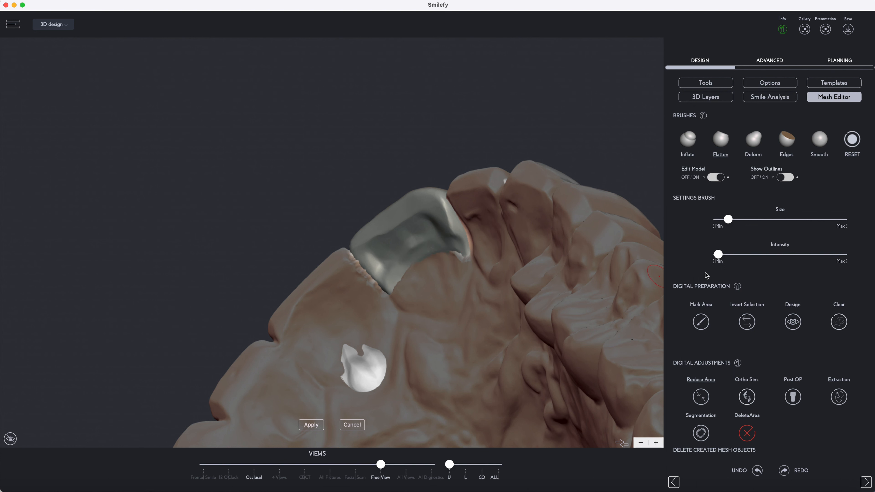
{"action": "left_click", "coordinate": [757, 471]}
Step: Smooth the distal palatal corner of the designed left central incisor with a smaller brush
{"action": "left_click", "coordinate": [819, 139]}
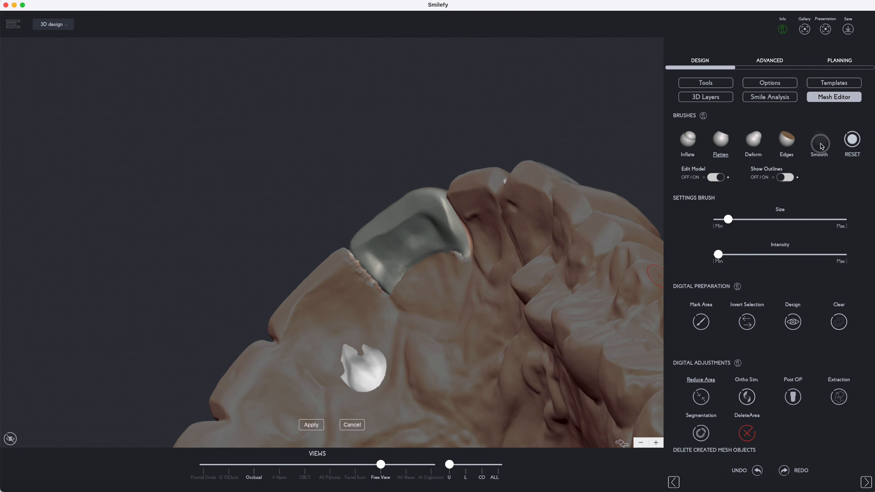
{"action": "left_click_drag", "start_coordinate": [728, 219], "coordinate": [725, 221]}
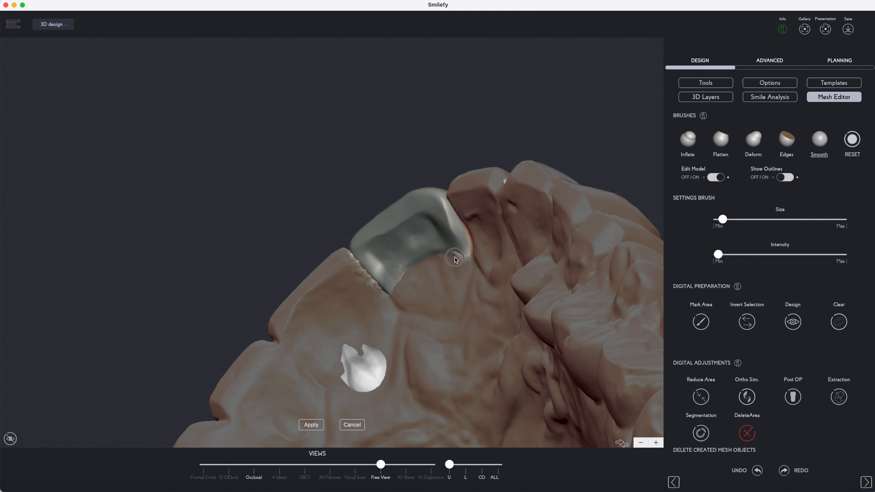
{"action": "mouse_move", "coordinate": [455, 258]}
{"action": "left_mouse_down"}
{"action": "mouse_move", "coordinate": [448, 251]}
{"action": "mouse_move", "coordinate": [442, 264]}
{"action": "left_mouse_up"}
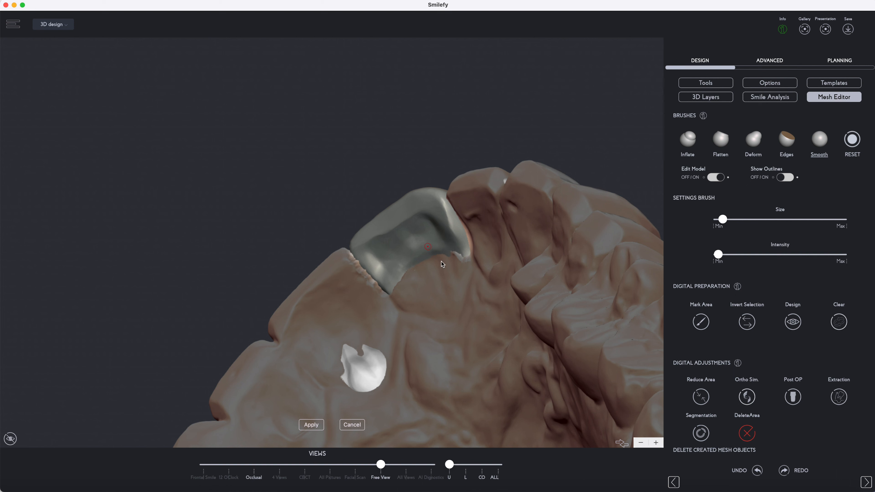
Step: Flatten the palatal margin of the designed left central incisor near its distal corner
{"action": "left_click", "coordinate": [656, 443]}
{"action": "left_click", "coordinate": [656, 443]}
{"action": "left_click", "coordinate": [657, 443]}
{"action": "left_click", "coordinate": [656, 443]}
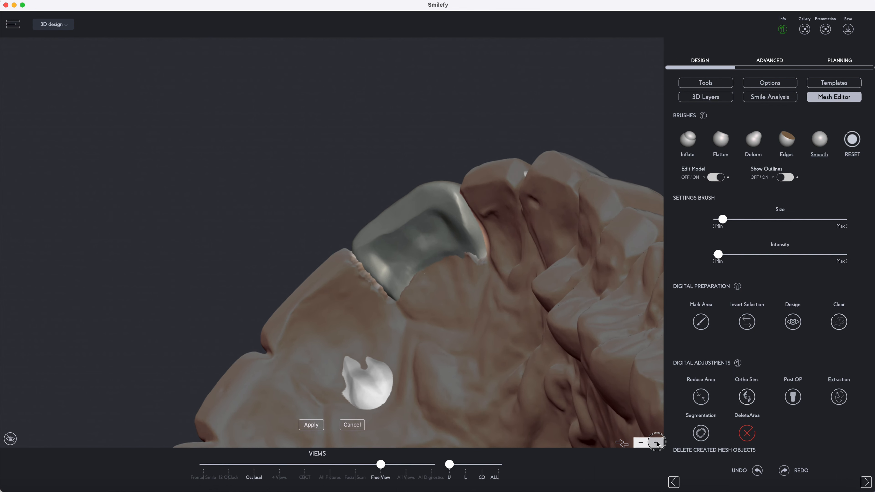
{"action": "left_click", "coordinate": [656, 443]}
{"action": "left_click", "coordinate": [656, 443]}
{"action": "left_click", "coordinate": [656, 443]}
{"action": "left_click", "coordinate": [726, 139]}
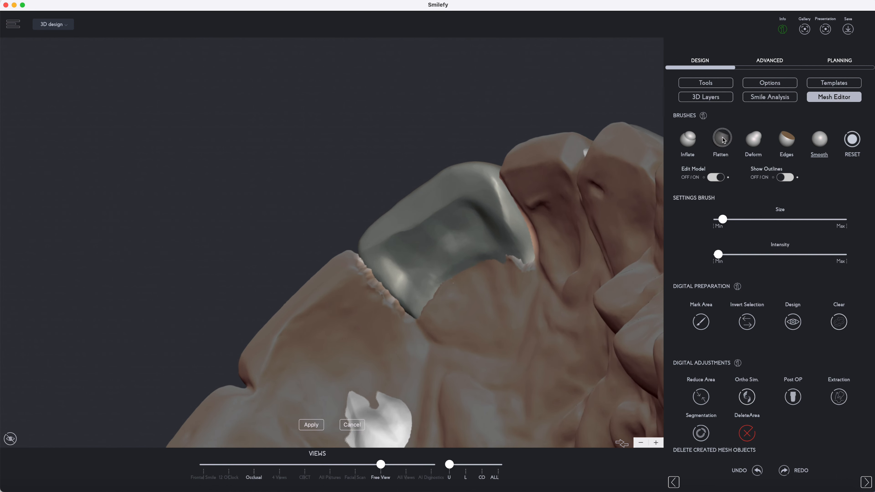
{"action": "left_click_drag", "start_coordinate": [505, 265], "coordinate": [501, 257]}
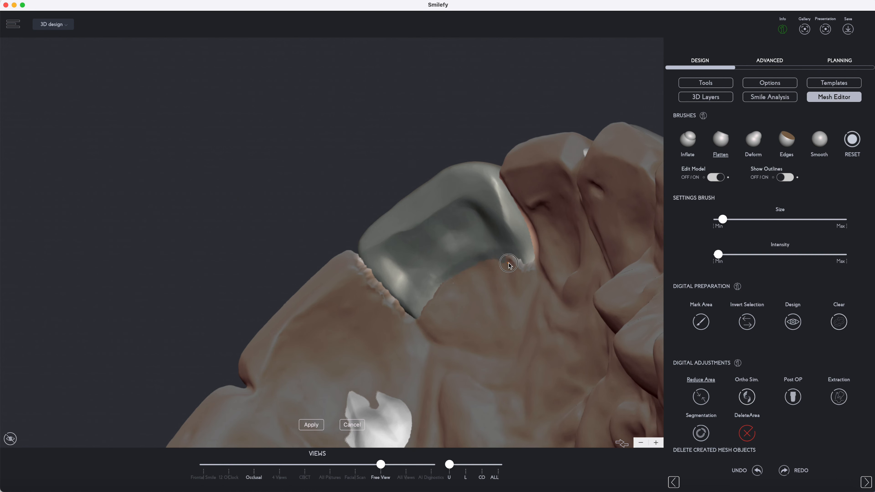
{"action": "mouse_move", "coordinate": [505, 263]}
{"action": "left_mouse_down"}
{"action": "mouse_move", "coordinate": [483, 265]}
{"action": "mouse_move", "coordinate": [449, 294]}
{"action": "left_mouse_up"}
Step: Deform the designed incisor's distal palatal margin toward the scan, and inflate it with a slightly larger brush
{"action": "left_click_drag", "start_coordinate": [229, 158], "coordinate": [355, 235]}
{"action": "left_click", "coordinate": [754, 139]}
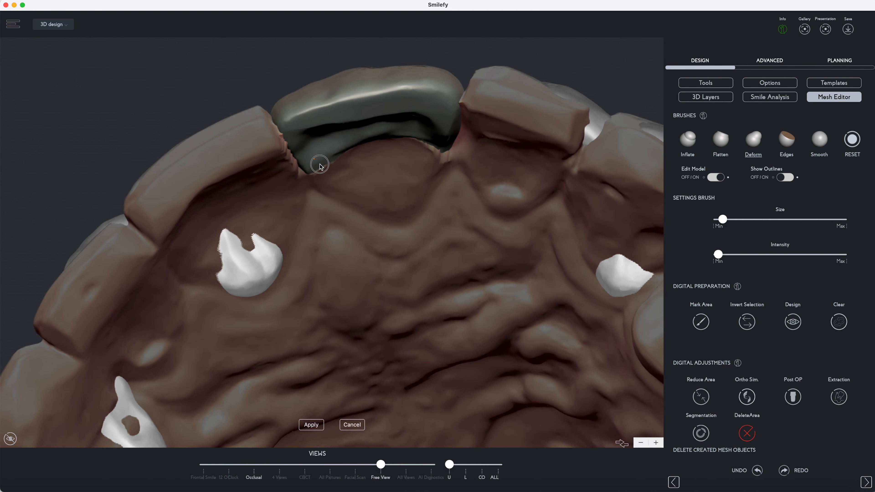
{"action": "mouse_move", "coordinate": [439, 144]}
{"action": "left_mouse_down"}
{"action": "mouse_move", "coordinate": [433, 177]}
{"action": "mouse_move", "coordinate": [442, 142]}
{"action": "mouse_move", "coordinate": [446, 151]}
{"action": "left_mouse_up"}
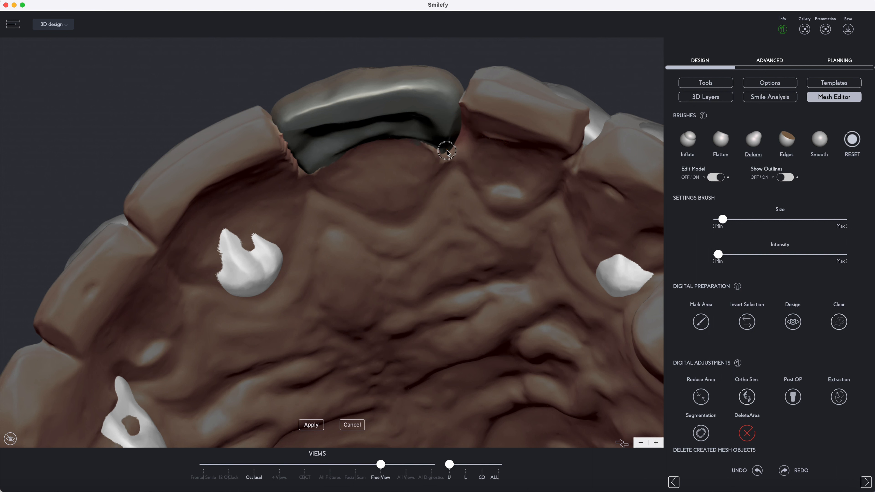
{"action": "left_click", "coordinate": [688, 140]}
{"action": "left_click_drag", "start_coordinate": [728, 221], "coordinate": [731, 220]}
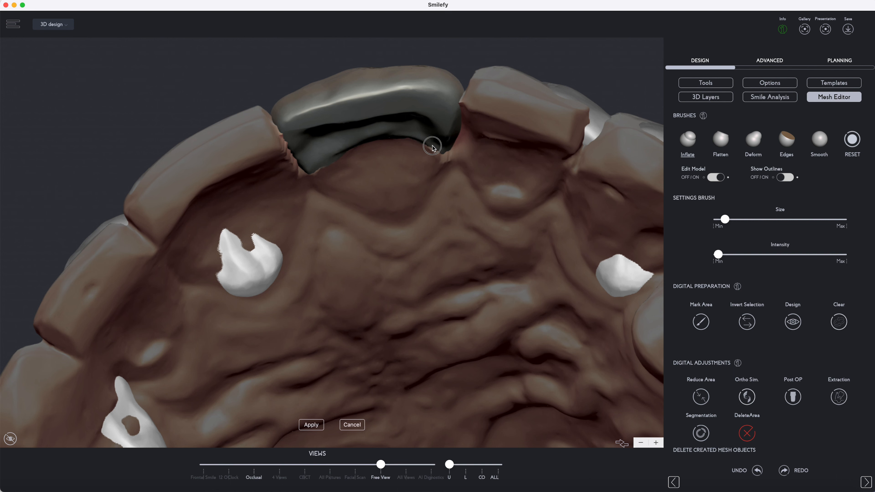
{"action": "left_click_drag", "start_coordinate": [215, 102], "coordinate": [184, 74]}
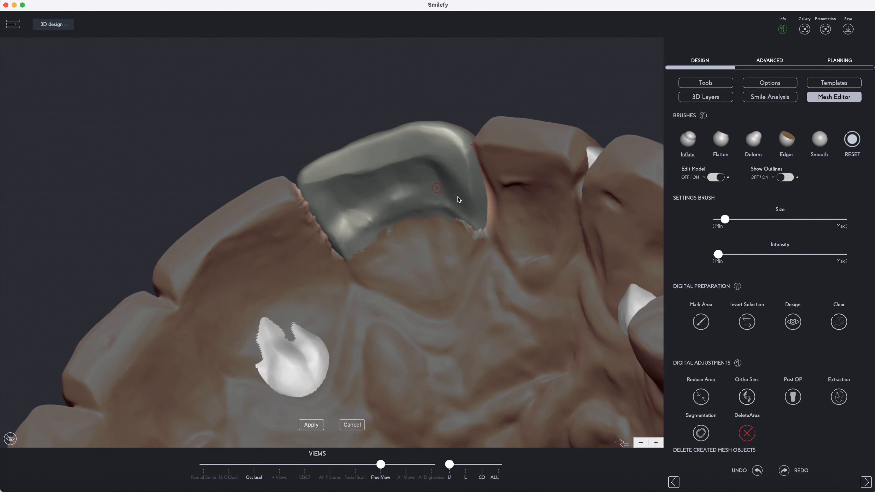
Step: Smooth the palatal surface of the designed incisor with a larger brush
{"action": "left_click", "coordinate": [820, 140]}
{"action": "left_click_drag", "start_coordinate": [750, 220], "coordinate": [762, 220]}
{"action": "mouse_move", "coordinate": [376, 215]}
{"action": "left_mouse_down"}
{"action": "mouse_move", "coordinate": [431, 190]}
{"action": "mouse_move", "coordinate": [435, 215]}
{"action": "mouse_move", "coordinate": [350, 219]}
{"action": "mouse_move", "coordinate": [499, 209]}
{"action": "mouse_move", "coordinate": [375, 237]}
{"action": "left_mouse_up"}
Step: Check the designed incisor's facial surface against the whole arch from the front, and apply the sculpting edits
{"action": "mouse_move", "coordinate": [248, 111]}
{"action": "left_mouse_down"}
{"action": "mouse_move", "coordinate": [313, 190]}
{"action": "mouse_move", "coordinate": [355, 289]}
{"action": "mouse_move", "coordinate": [379, 313]}
{"action": "left_mouse_up"}
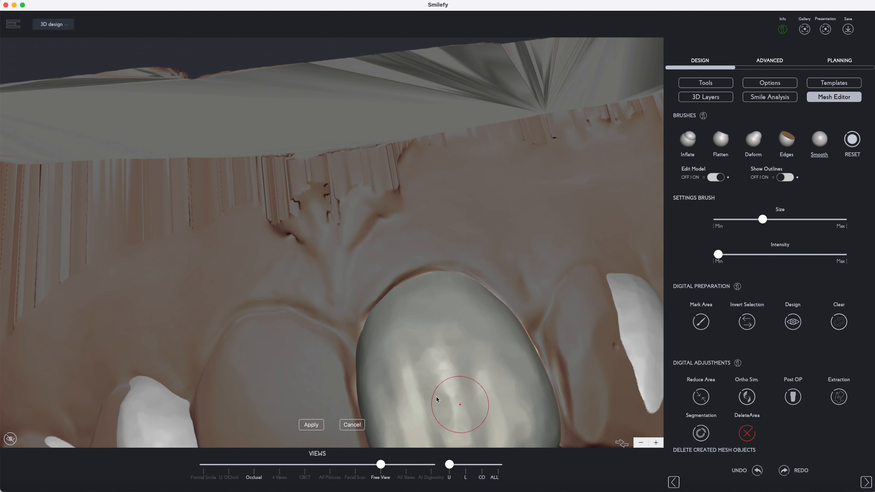
{"action": "left_click", "coordinate": [640, 442]}
{"action": "left_click", "coordinate": [640, 443]}
{"action": "left_click", "coordinate": [639, 443]}
{"action": "left_click", "coordinate": [639, 442]}
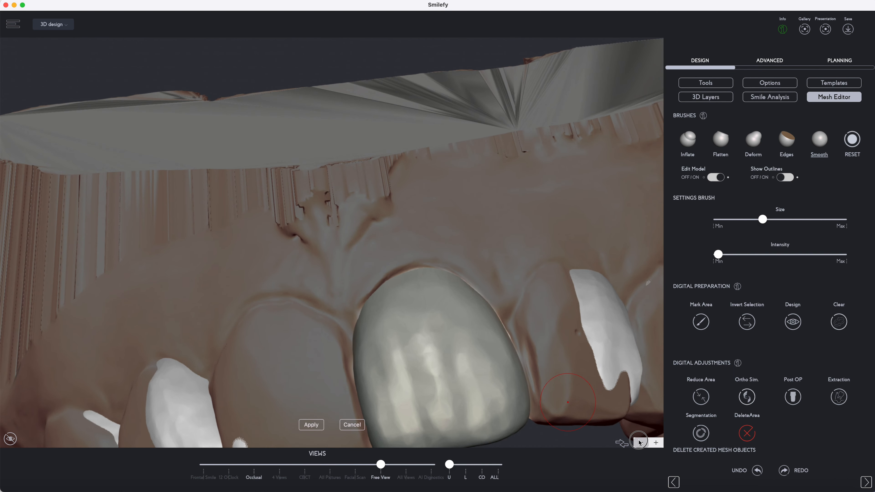
{"action": "left_click", "coordinate": [639, 443]}
{"action": "left_click", "coordinate": [639, 442]}
{"action": "left_click", "coordinate": [639, 442]}
{"action": "left_click", "coordinate": [638, 442]}
{"action": "left_click", "coordinate": [638, 442]}
{"action": "left_click", "coordinate": [638, 442]}
{"action": "left_click", "coordinate": [638, 442]}
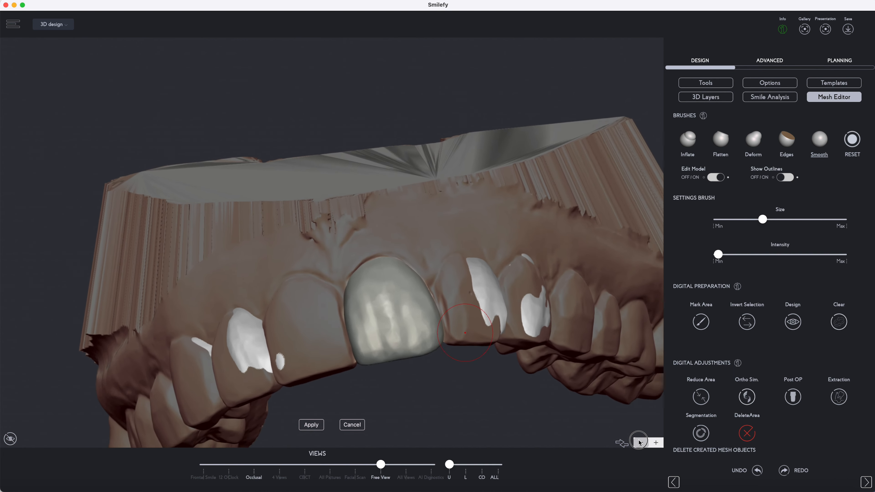
{"action": "mouse_move", "coordinate": [486, 387]}
{"action": "left_mouse_down"}
{"action": "mouse_move", "coordinate": [482, 422]}
{"action": "mouse_move", "coordinate": [478, 399]}
{"action": "left_mouse_up"}
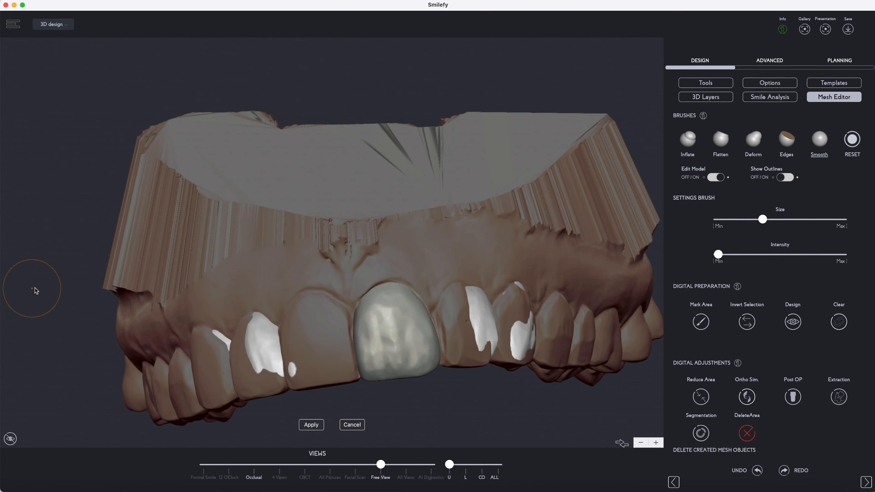
{"action": "left_click_drag", "start_coordinate": [34, 290], "coordinate": [49, 274]}
{"action": "left_click_drag", "start_coordinate": [457, 419], "coordinate": [438, 425]}
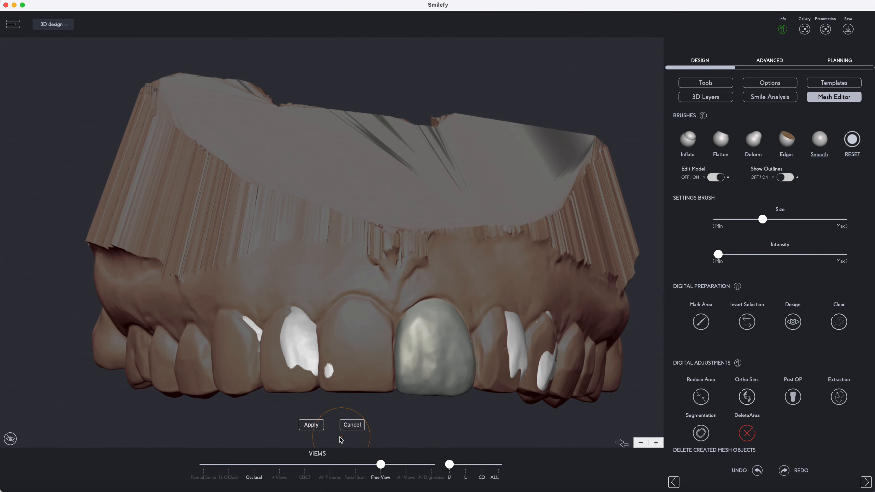
{"action": "left_click", "coordinate": [312, 424]}
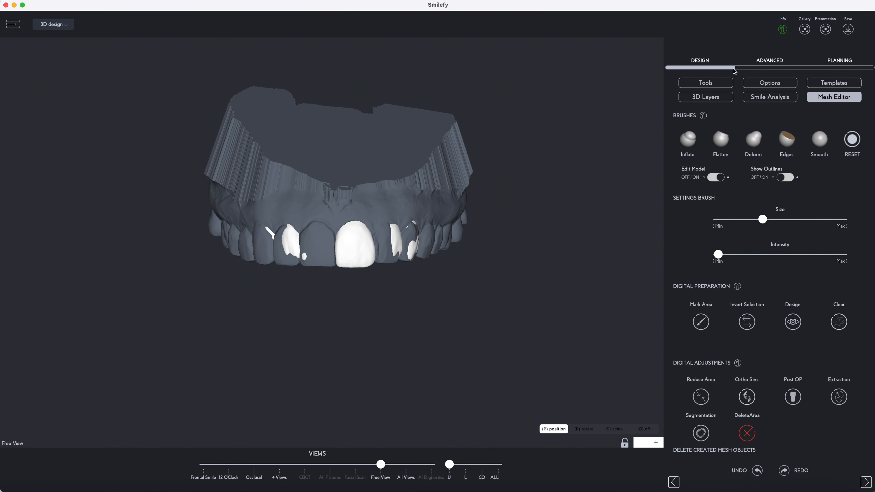
Step: Set the 3D color of the designed teeth to 3D Color 2, and inspect the incisor from the occlusal and frontal sides
{"action": "left_click", "coordinate": [705, 97]}
{"action": "scroll", "coordinate": [740, 383], "scroll_direction": "down", "scroll_amount": 7}
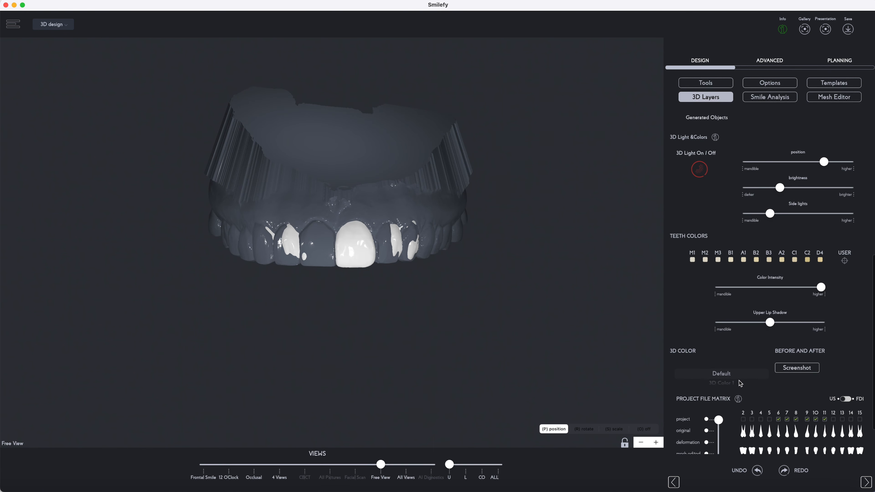
{"action": "left_click_drag", "start_coordinate": [740, 383], "coordinate": [749, 357]}
{"action": "left_click", "coordinate": [655, 442]}
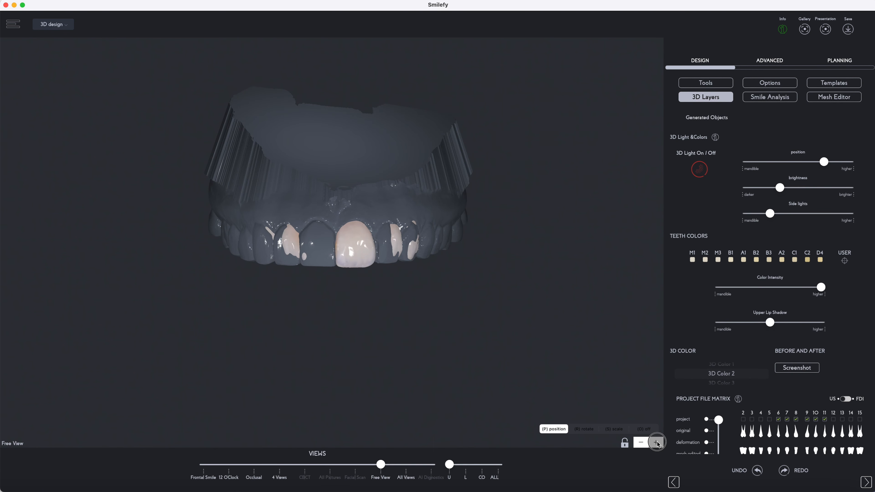
{"action": "left_click_drag", "start_coordinate": [479, 377], "coordinate": [558, 207]}
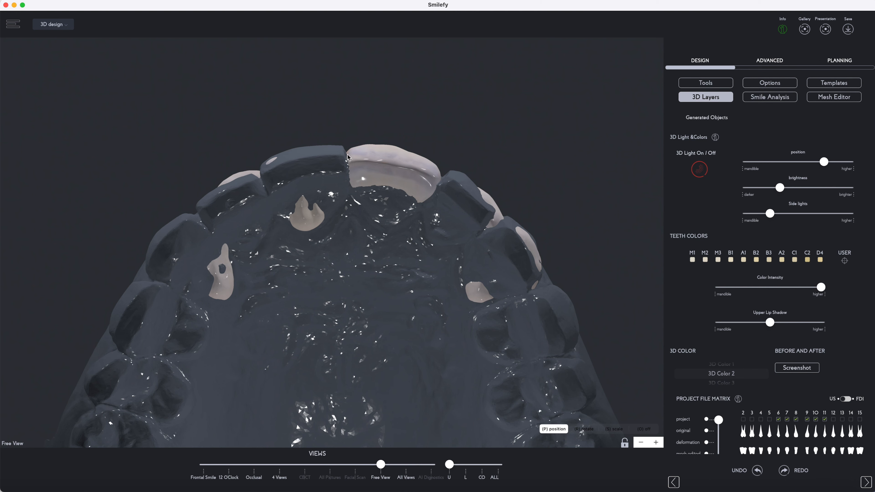
{"action": "left_click_drag", "start_coordinate": [347, 156], "coordinate": [368, 147]}
{"action": "left_click_drag", "start_coordinate": [446, 152], "coordinate": [385, 362]}
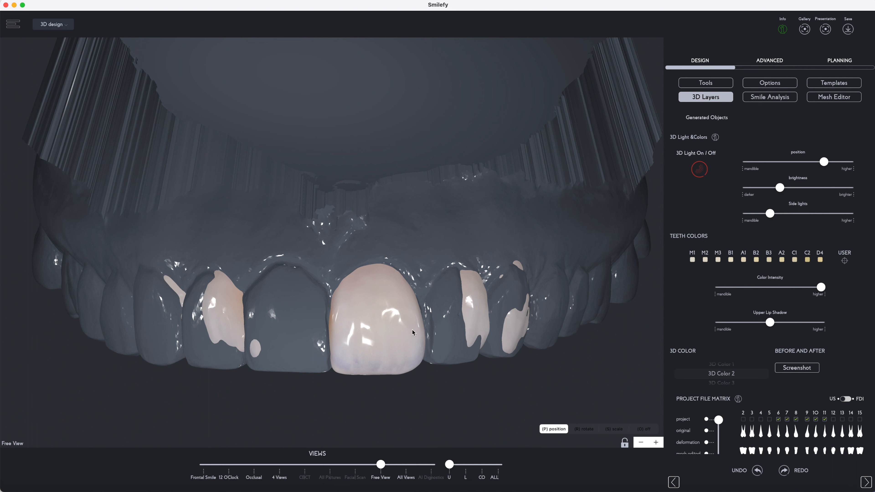
Step: Open the upper scan for mesh editing, mark its right central incisor's facial surface, and flatten it with Reduce Area
{"action": "left_click", "coordinate": [833, 97]}
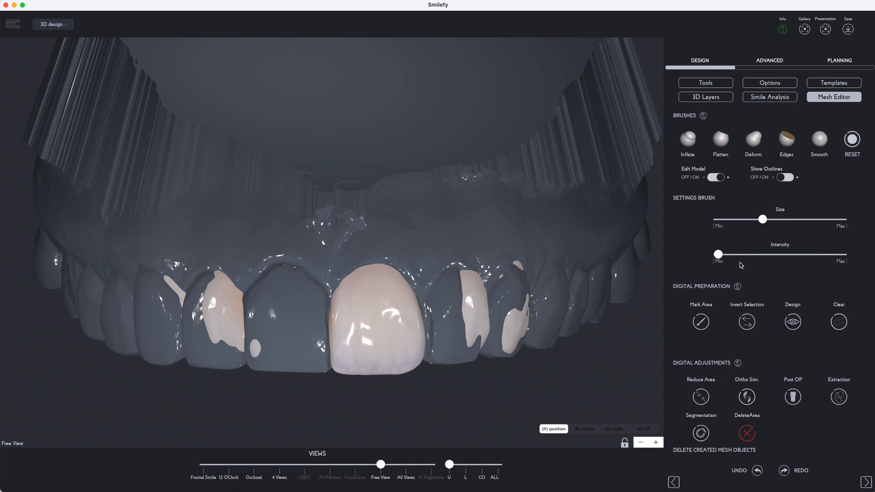
{"action": "left_click", "coordinate": [460, 364]}
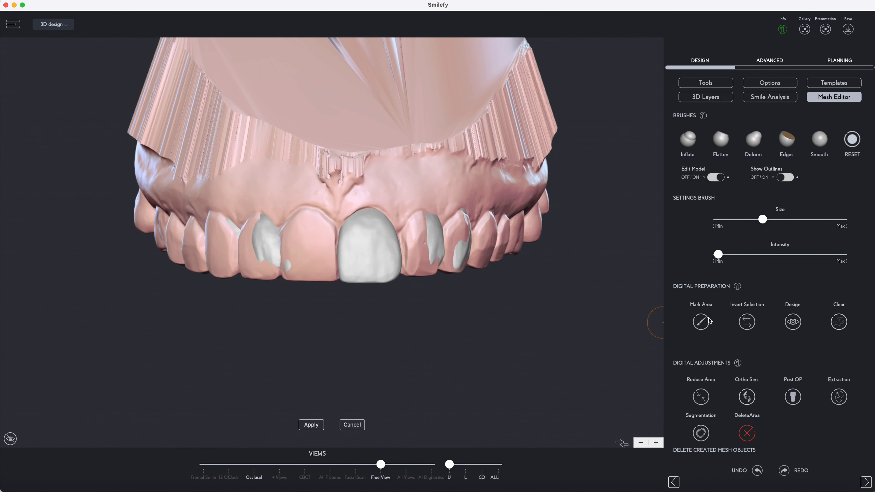
{"action": "key", "text": "space"}
{"action": "mouse_move", "coordinate": [311, 223]}
{"action": "left_mouse_down"}
{"action": "mouse_move", "coordinate": [324, 252]}
{"action": "mouse_move", "coordinate": [328, 243]}
{"action": "mouse_move", "coordinate": [311, 277]}
{"action": "left_mouse_up"}
{"action": "mouse_move", "coordinate": [310, 277]}
{"action": "right_mouse_down"}
{"action": "mouse_move", "coordinate": [291, 113]}
{"action": "mouse_move", "coordinate": [472, 273]}
{"action": "mouse_move", "coordinate": [630, 297]}
{"action": "mouse_move", "coordinate": [561, 207]}
{"action": "mouse_move", "coordinate": [550, 306]}
{"action": "mouse_move", "coordinate": [207, 332]}
{"action": "mouse_move", "coordinate": [324, 219]}
{"action": "right_mouse_up"}
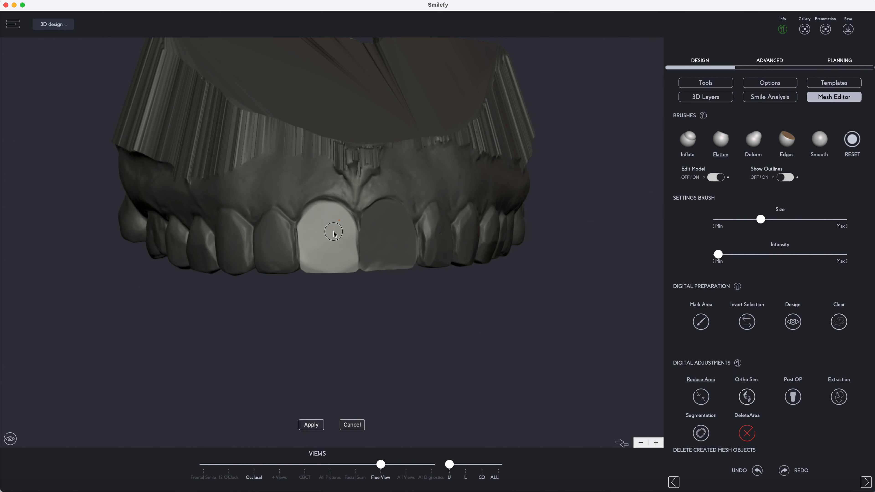
Step: Isolate the scan's right lateral incisor, and flatten its facial surface and incisal edge with Reduce Area using a smaller brush
{"action": "right_click_drag", "start_coordinate": [349, 225], "coordinate": [268, 145]}
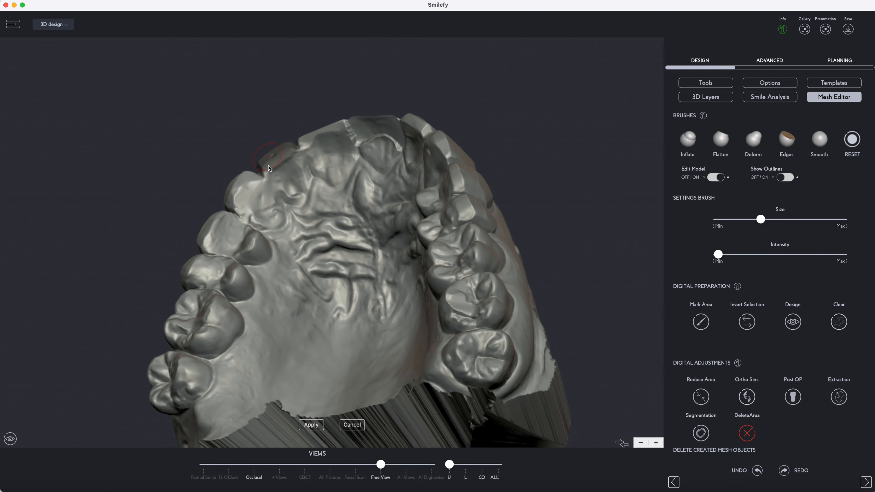
{"action": "mouse_move", "coordinate": [198, 132]}
{"action": "right_mouse_down"}
{"action": "mouse_move", "coordinate": [582, 287]}
{"action": "mouse_move", "coordinate": [629, 262]}
{"action": "right_mouse_up"}
{"action": "left_click_drag", "start_coordinate": [760, 219], "coordinate": [727, 223]}
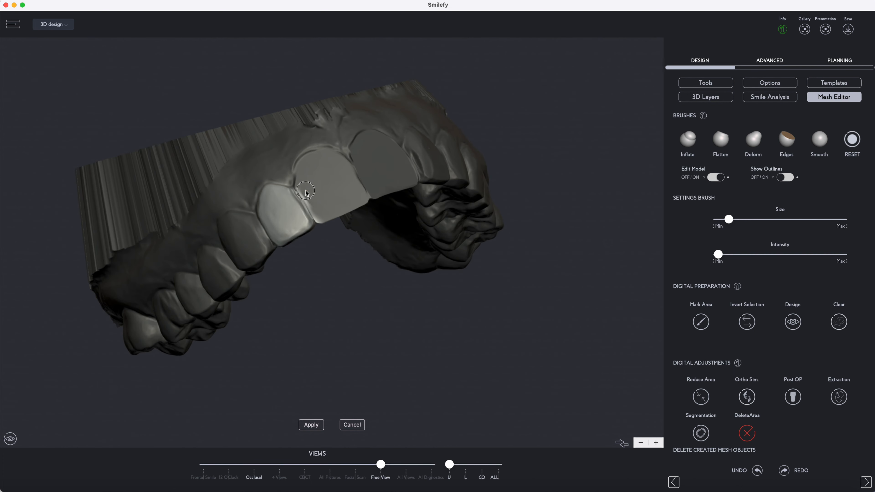
{"action": "right_click_drag", "start_coordinate": [314, 206], "coordinate": [282, 281]}
{"action": "left_click", "coordinate": [701, 396]}
{"action": "left_click_drag", "start_coordinate": [322, 282], "coordinate": [301, 285]}
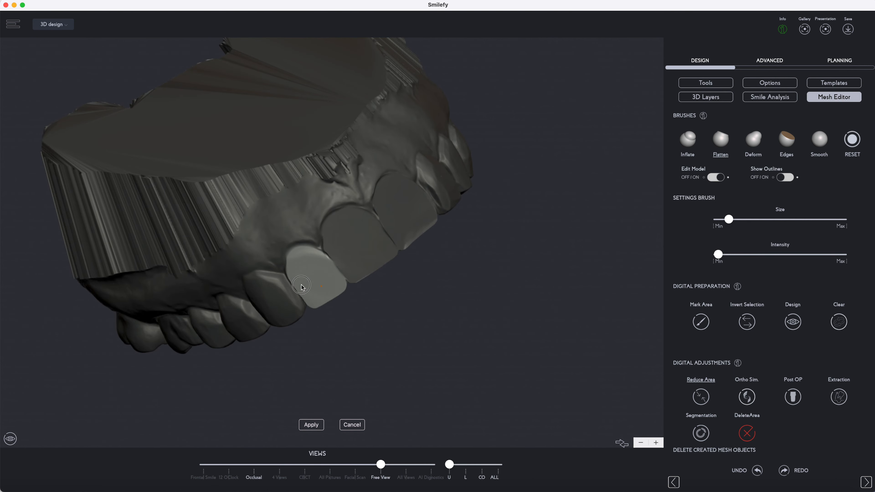
{"action": "mouse_move", "coordinate": [306, 269]}
{"action": "right_mouse_down"}
{"action": "mouse_move", "coordinate": [477, 303]}
{"action": "mouse_move", "coordinate": [462, 282]}
{"action": "right_mouse_up"}
{"action": "mouse_move", "coordinate": [289, 129]}
{"action": "left_mouse_down"}
{"action": "mouse_move", "coordinate": [276, 128]}
{"action": "mouse_move", "coordinate": [299, 106]}
{"action": "left_mouse_up"}
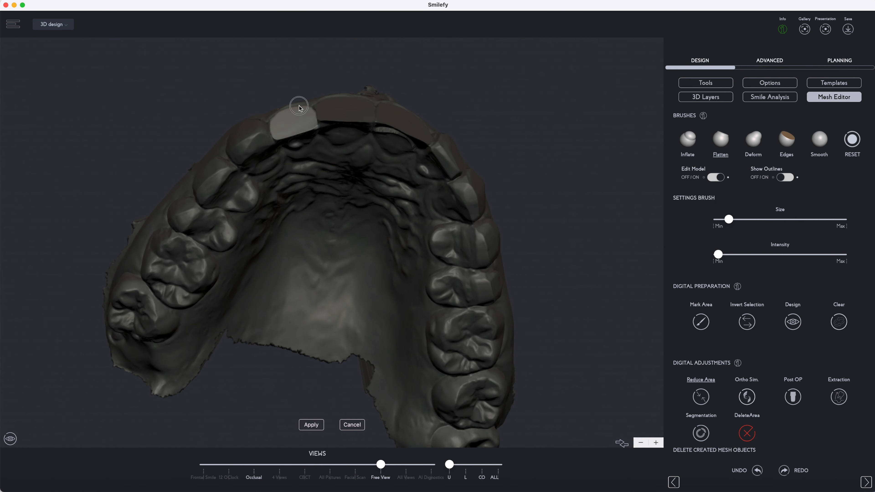
Step: Mark the facial surface and incisal edge of the scan's right canine, inverting the selection to check the coverage
{"action": "right_click_drag", "start_coordinate": [299, 106], "coordinate": [630, 288]}
{"action": "left_click", "coordinate": [701, 321]}
{"action": "left_click_drag", "start_coordinate": [341, 278], "coordinate": [330, 263]}
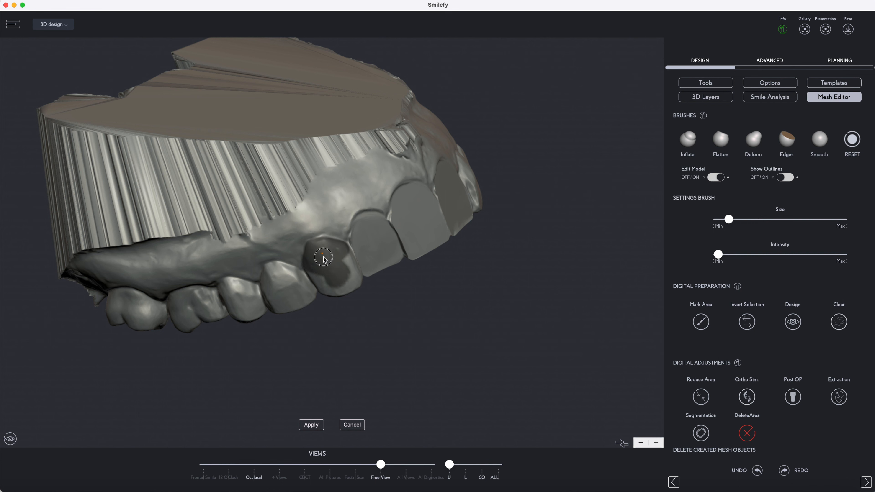
{"action": "left_click", "coordinate": [746, 322]}
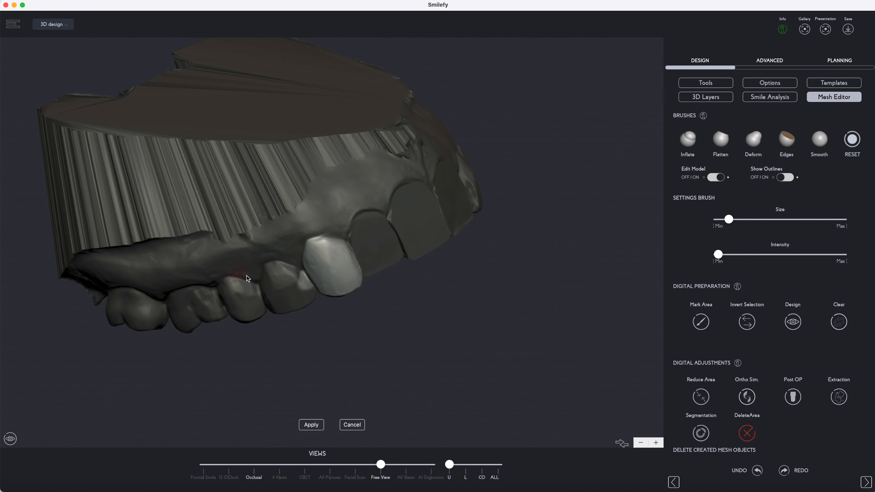
{"action": "right_click_drag", "start_coordinate": [372, 330], "coordinate": [297, 166]}
{"action": "left_click", "coordinate": [746, 321]}
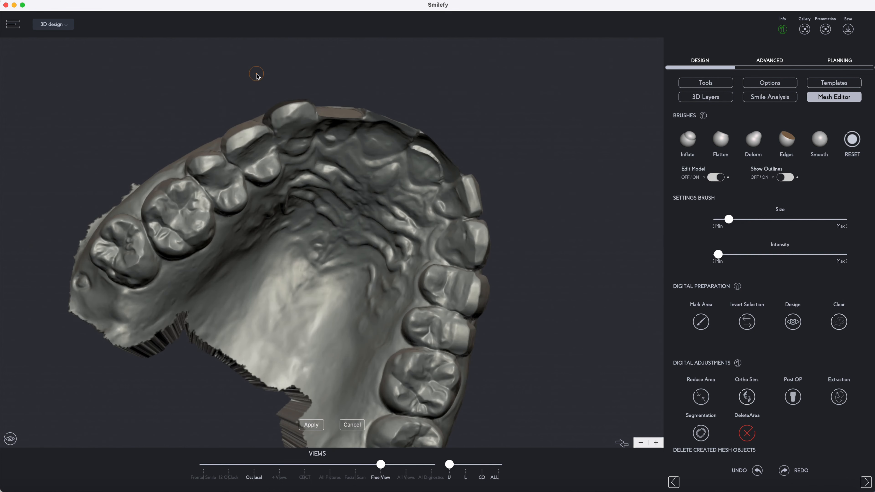
{"action": "right_click_drag", "start_coordinate": [289, 121], "coordinate": [239, 187]}
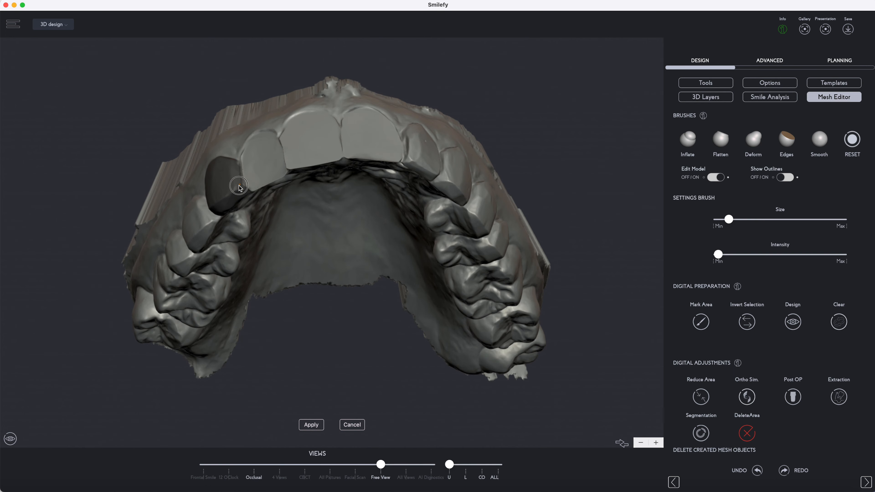
Step: Re-mark and invert the scan's right canine so it alone stays editable, and flatten its facial surface and incisal edge with Reduce Area
{"action": "mouse_move", "coordinate": [117, 152]}
{"action": "right_mouse_down"}
{"action": "mouse_move", "coordinate": [383, 177]}
{"action": "mouse_move", "coordinate": [344, 242]}
{"action": "right_mouse_up"}
{"action": "left_click", "coordinate": [746, 321]}
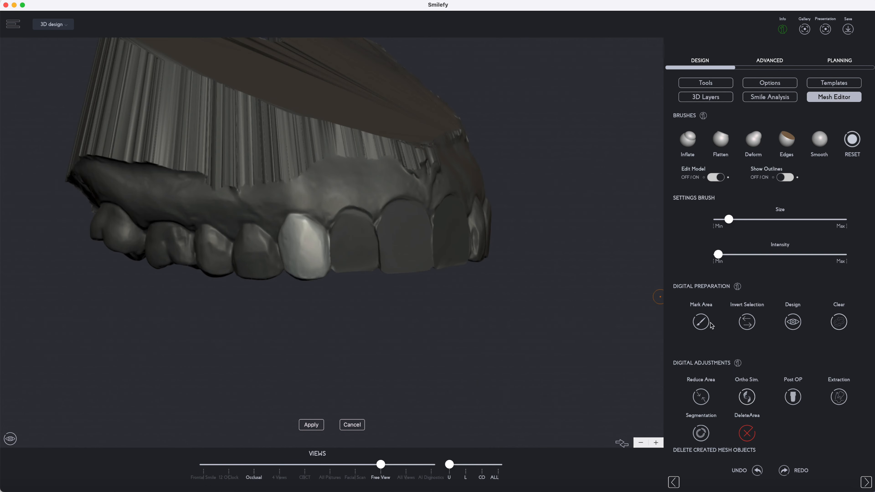
{"action": "left_click", "coordinate": [701, 396]}
{"action": "left_click_drag", "start_coordinate": [298, 244], "coordinate": [297, 221]}
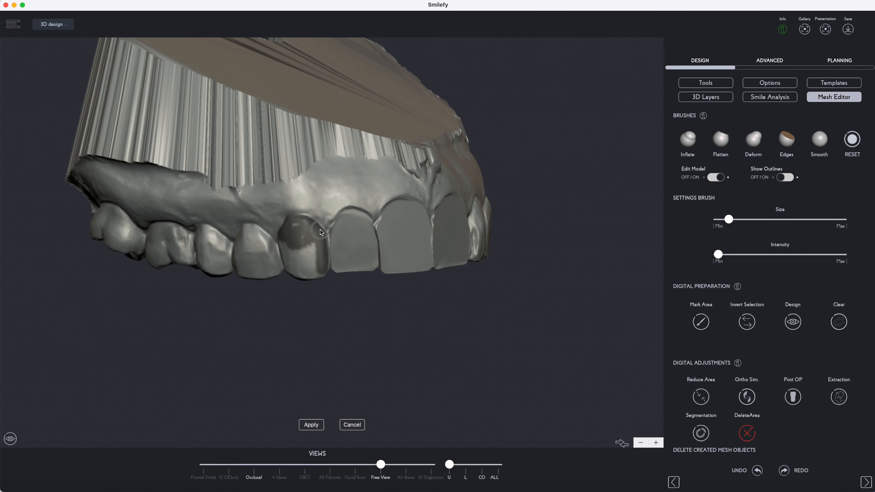
{"action": "right_click_drag", "start_coordinate": [313, 280], "coordinate": [297, 115]}
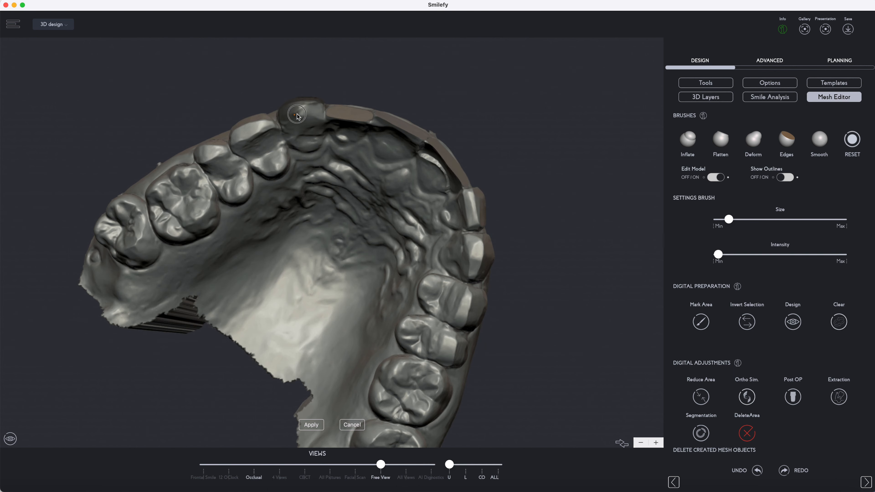
{"action": "left_click", "coordinate": [747, 321]}
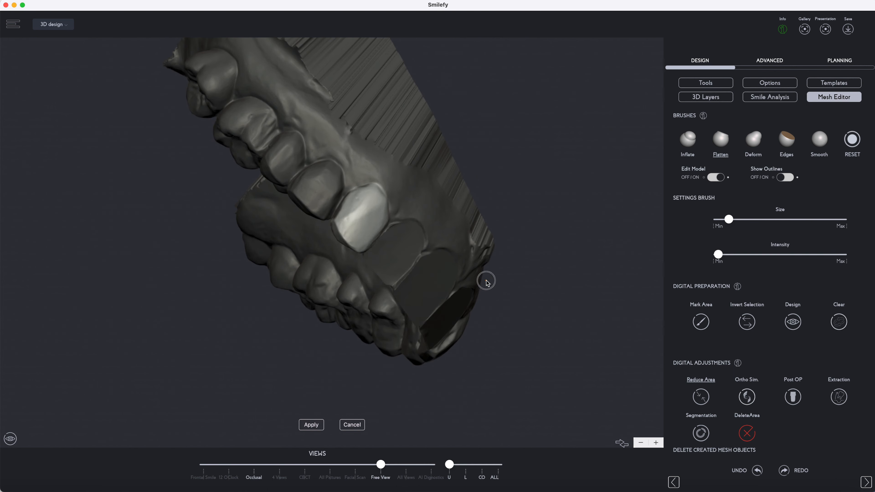
{"action": "mouse_move", "coordinate": [366, 220]}
{"action": "left_mouse_down"}
{"action": "mouse_move", "coordinate": [354, 207]}
{"action": "mouse_move", "coordinate": [359, 227]}
{"action": "left_mouse_up"}
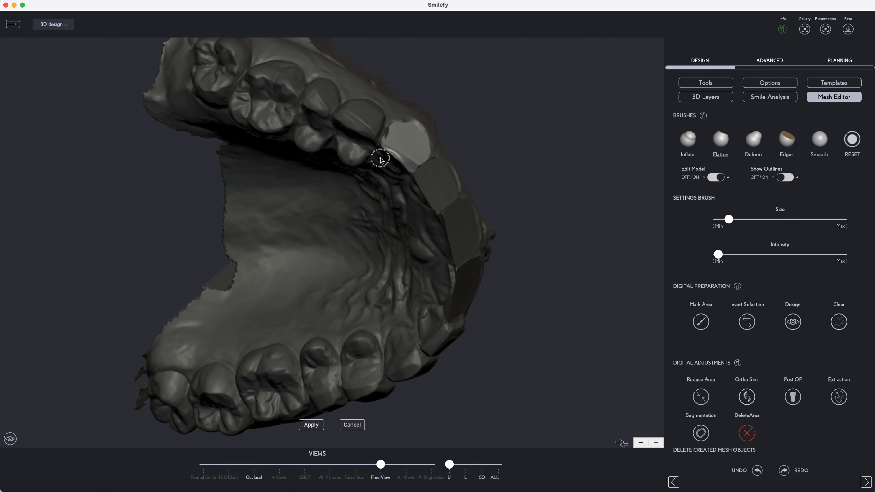
{"action": "left_click_drag", "start_coordinate": [381, 157], "coordinate": [389, 143]}
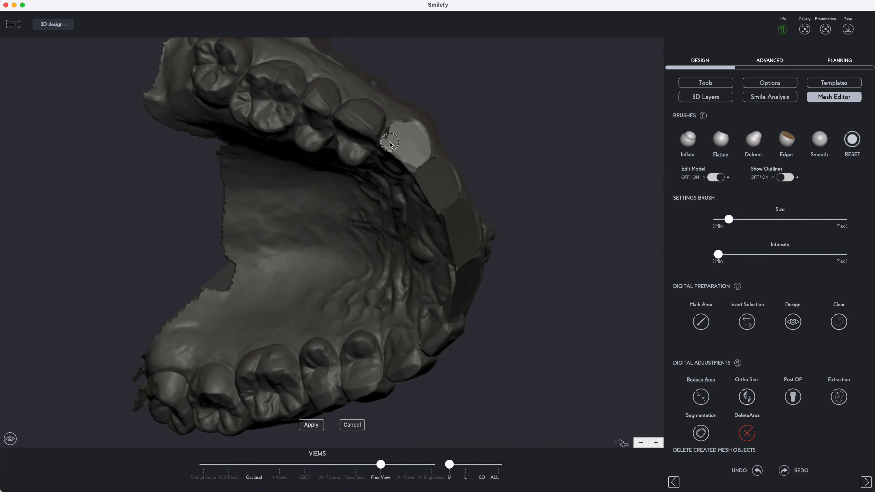
Step: Mark the scan's left lateral incisor across its facial surface and incisal edge, and isolate it by inverting the selection
{"action": "mouse_move", "coordinate": [397, 182]}
{"action": "right_mouse_down"}
{"action": "mouse_move", "coordinate": [236, 316]}
{"action": "mouse_move", "coordinate": [261, 261]}
{"action": "right_mouse_up"}
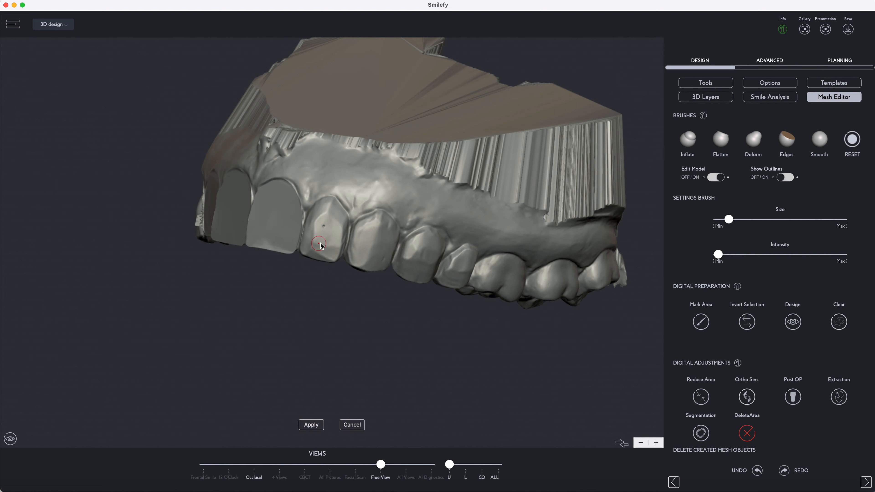
{"action": "left_click_drag", "start_coordinate": [310, 250], "coordinate": [327, 235]}
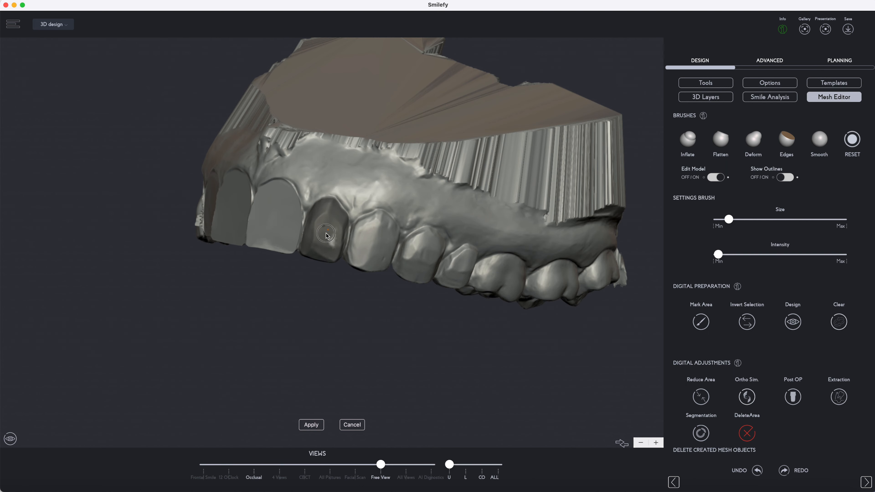
{"action": "mouse_move", "coordinate": [311, 297]}
{"action": "right_mouse_down"}
{"action": "mouse_move", "coordinate": [329, 88]}
{"action": "mouse_move", "coordinate": [272, 221]}
{"action": "right_mouse_up"}
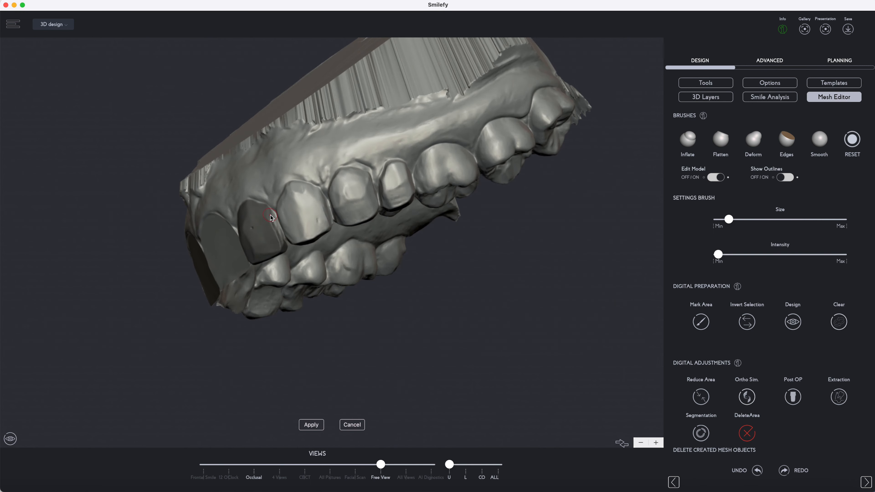
{"action": "right_click_drag", "start_coordinate": [126, 228], "coordinate": [304, 193]}
{"action": "right_click_drag", "start_coordinate": [403, 215], "coordinate": [327, 110]}
{"action": "right_click_drag", "start_coordinate": [246, 80], "coordinate": [317, 99]}
{"action": "right_click_drag", "start_coordinate": [541, 200], "coordinate": [483, 310]}
Step: Flatten the scan's left lateral incisor facially and incisally with Reduce Area, using a larger brush
{"action": "left_click_drag", "start_coordinate": [728, 219], "coordinate": [755, 220]}
{"action": "left_click", "coordinate": [362, 172]}
{"action": "left_click", "coordinate": [756, 470]}
{"action": "left_click_drag", "start_coordinate": [359, 176], "coordinate": [375, 201]}
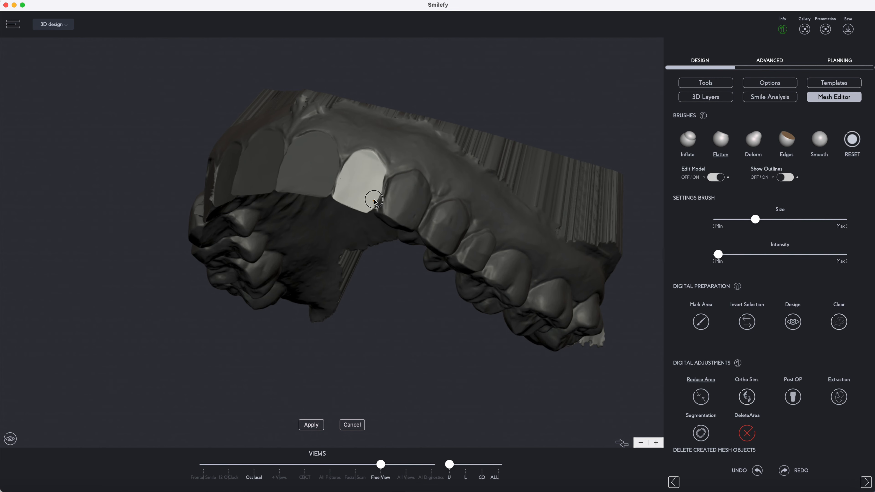
{"action": "mouse_move", "coordinate": [375, 201]}
{"action": "right_mouse_down"}
{"action": "mouse_move", "coordinate": [371, 241]}
{"action": "mouse_move", "coordinate": [840, 323]}
{"action": "right_mouse_up"}
Step: Clear the lateral incisor's mask, and mark the scan's left canine with a smaller brush, inverting the selection to check its coverage
{"action": "left_click", "coordinate": [839, 324]}
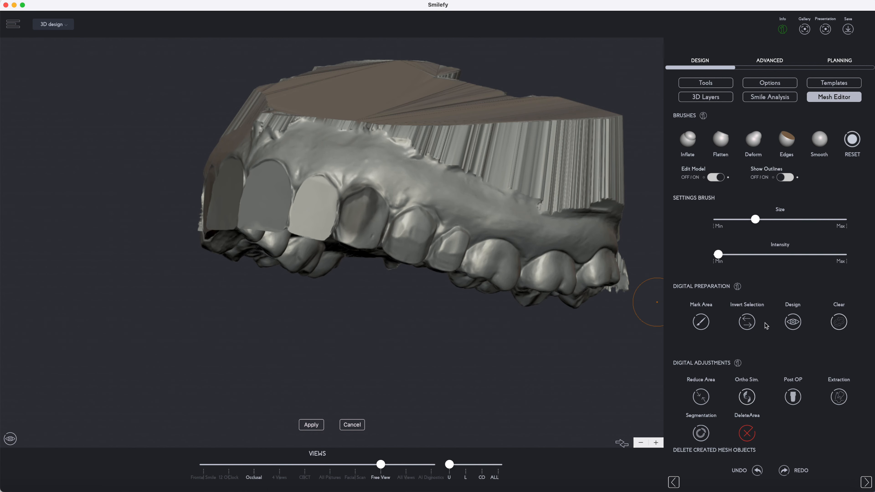
{"action": "left_click_drag", "start_coordinate": [346, 227], "coordinate": [373, 198]}
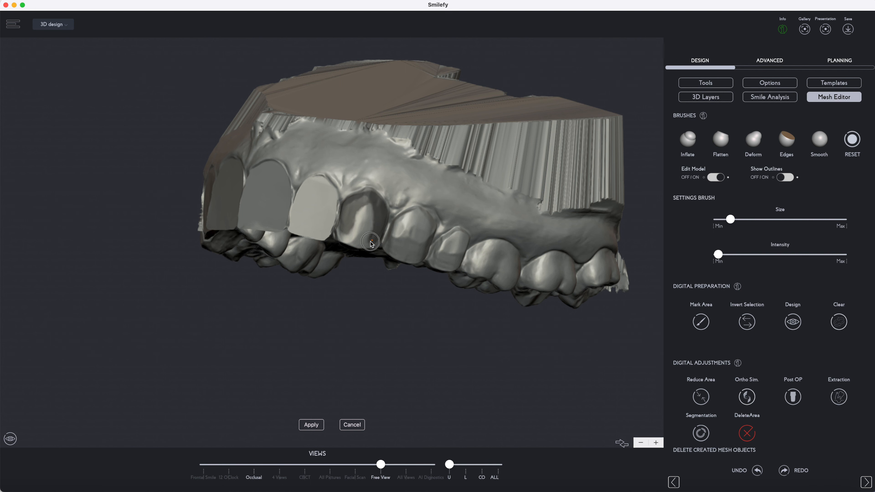
{"action": "left_click_drag", "start_coordinate": [371, 243], "coordinate": [331, 234]}
{"action": "left_click", "coordinate": [747, 323]}
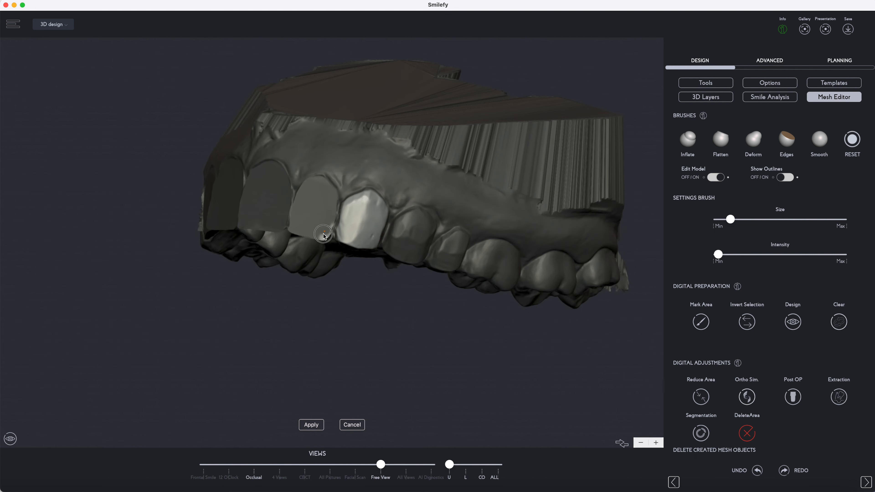
{"action": "right_click_drag", "start_coordinate": [323, 234], "coordinate": [311, 156]}
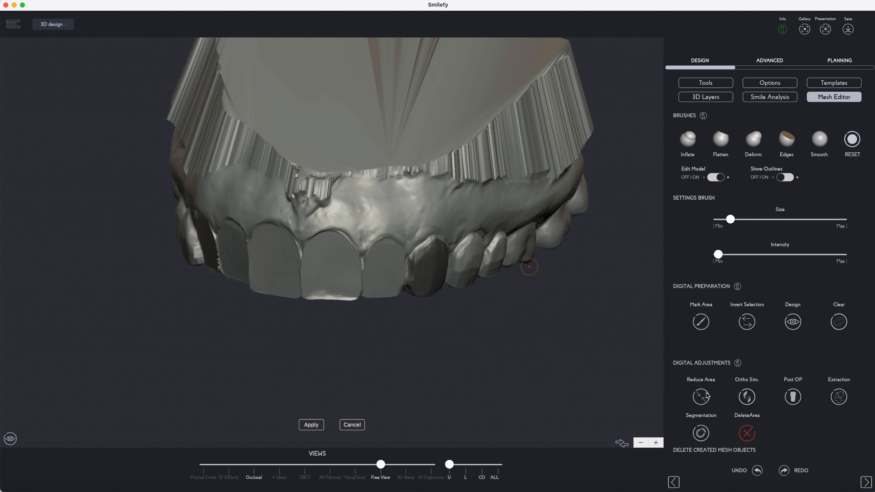
Step: Flatten the scan's left canine with Reduce Area, smooth the reduced surface, and apply the mesh edits
{"action": "left_click", "coordinate": [705, 394]}
{"action": "mouse_move", "coordinate": [413, 286]}
{"action": "left_mouse_down"}
{"action": "mouse_move", "coordinate": [426, 269]}
{"action": "mouse_move", "coordinate": [429, 278]}
{"action": "left_mouse_up"}
{"action": "mouse_move", "coordinate": [368, 329]}
{"action": "right_mouse_down"}
{"action": "mouse_move", "coordinate": [300, 158]}
{"action": "mouse_move", "coordinate": [572, 211]}
{"action": "mouse_move", "coordinate": [484, 220]}
{"action": "mouse_move", "coordinate": [496, 241]}
{"action": "right_mouse_up"}
{"action": "left_click", "coordinate": [818, 144]}
{"action": "left_click", "coordinate": [426, 233]}
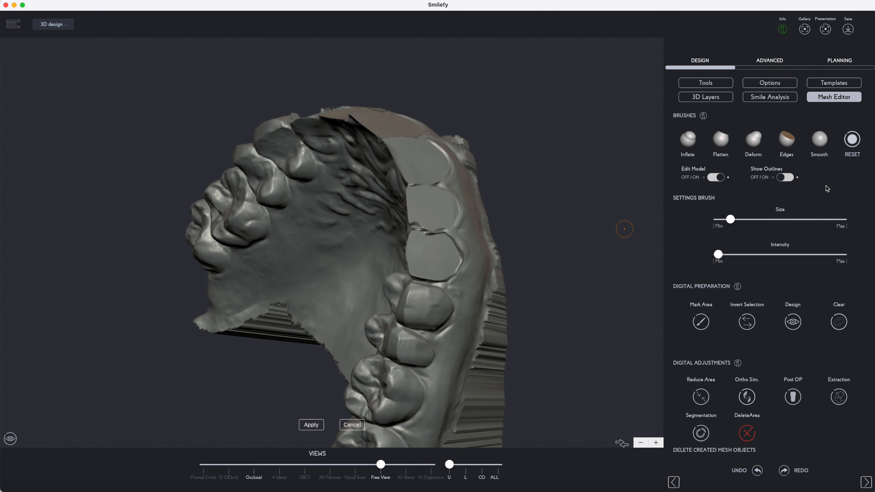
{"action": "left_click", "coordinate": [311, 425]}
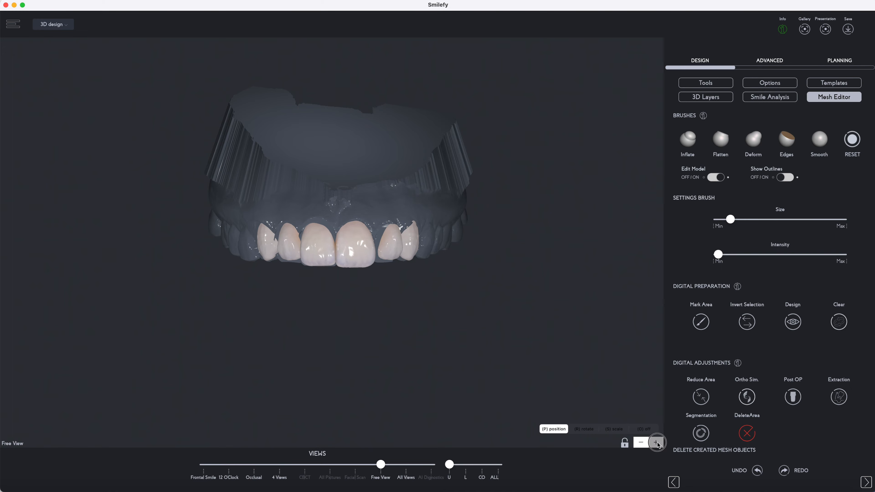
Step: In the four-view layout, reposition the designed right central incisor, left lateral incisor and left canine over the reduced scan
{"action": "left_click", "coordinate": [656, 443]}
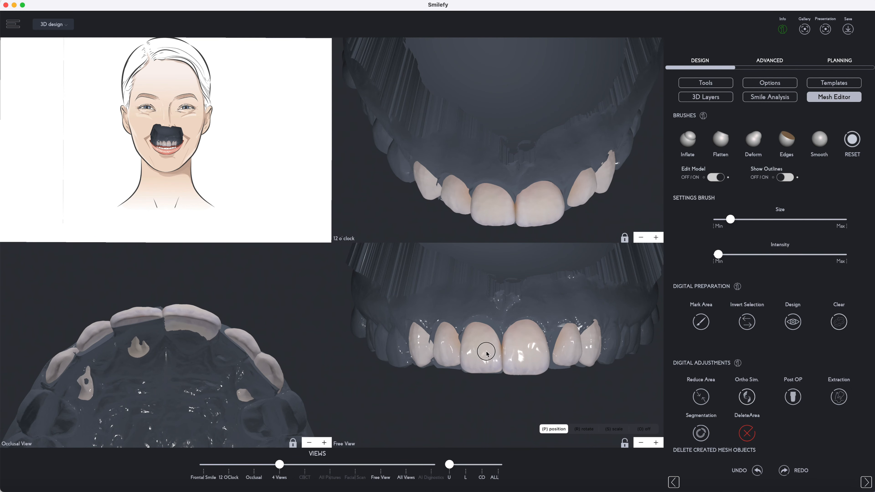
{"action": "left_click", "coordinate": [486, 353]}
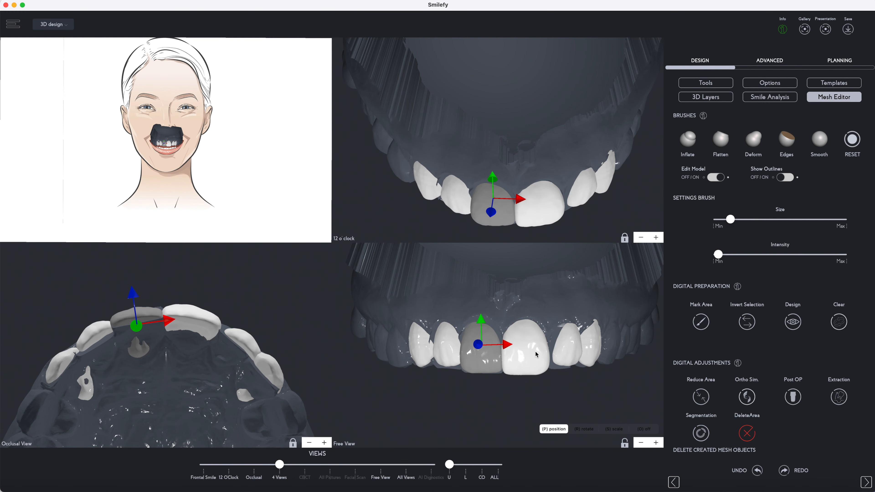
{"action": "left_click", "coordinate": [572, 334]}
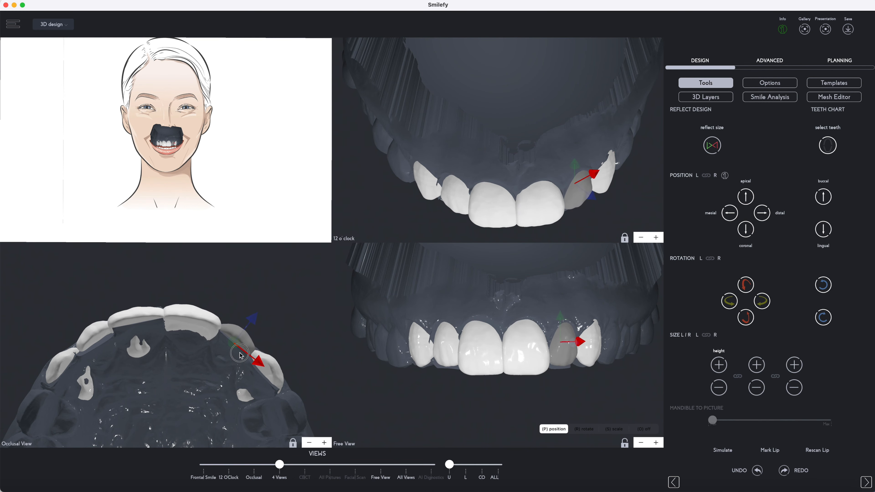
{"action": "left_click_drag", "start_coordinate": [562, 314], "coordinate": [586, 329]}
{"action": "left_click", "coordinate": [590, 341]}
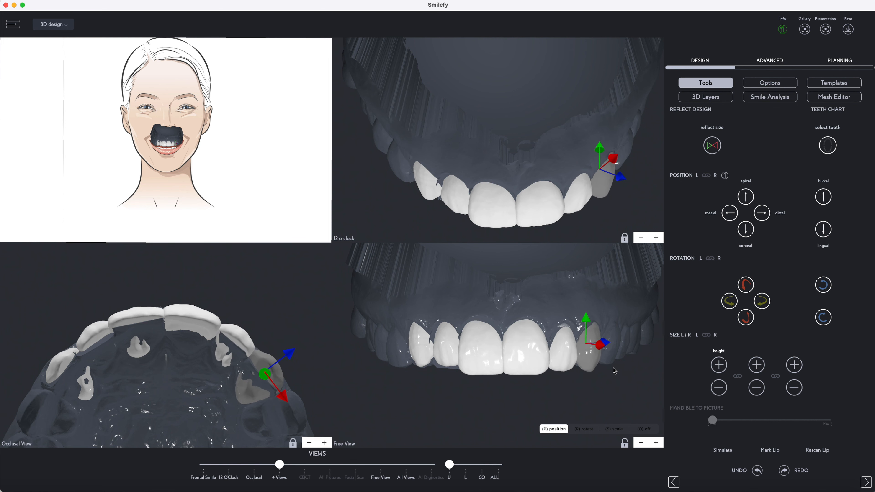
{"action": "left_click", "coordinate": [620, 373]}
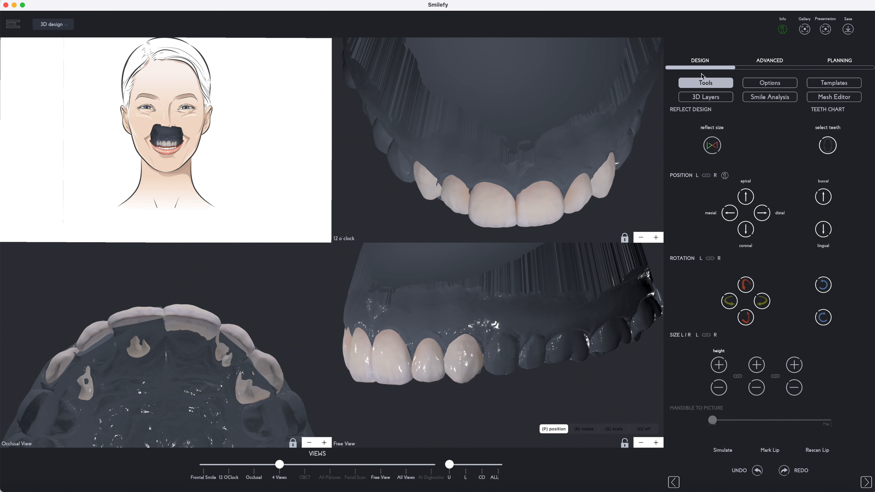
Step: Make the meshed maxilla semi-transparent, and adjust the designed left canine's rotation and scale
{"action": "left_click", "coordinate": [706, 100]}
{"action": "left_click", "coordinate": [471, 360]}
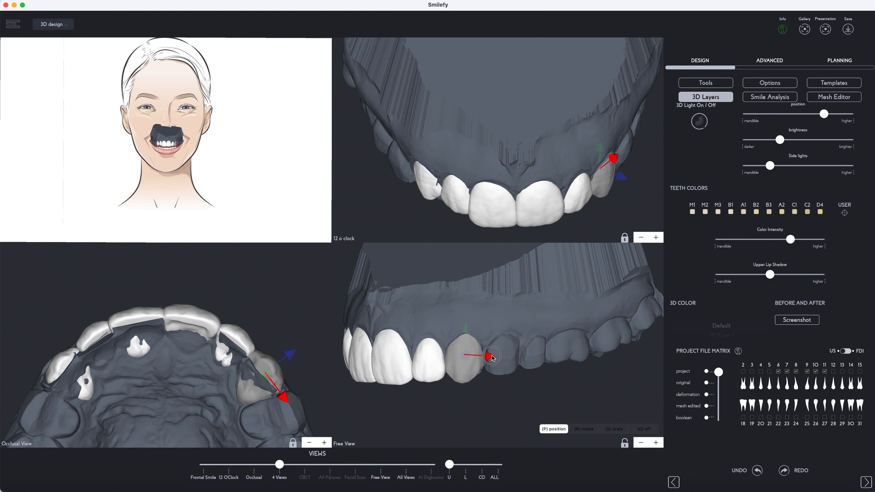
{"action": "key", "text": "r"}
{"action": "scroll", "coordinate": [777, 188], "scroll_direction": "up", "scroll_amount": 10}
{"action": "left_click", "coordinate": [770, 238]}
{"action": "left_click", "coordinate": [468, 354]}
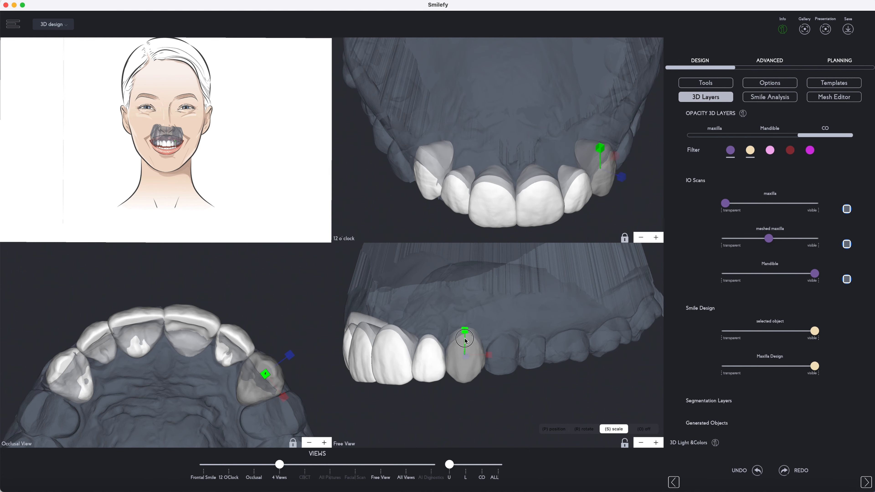
Step: Fine-tune the positions of the designed left lateral incisor and left canine relative to each other
{"action": "key", "text": "p"}
{"action": "left_click", "coordinate": [427, 358]}
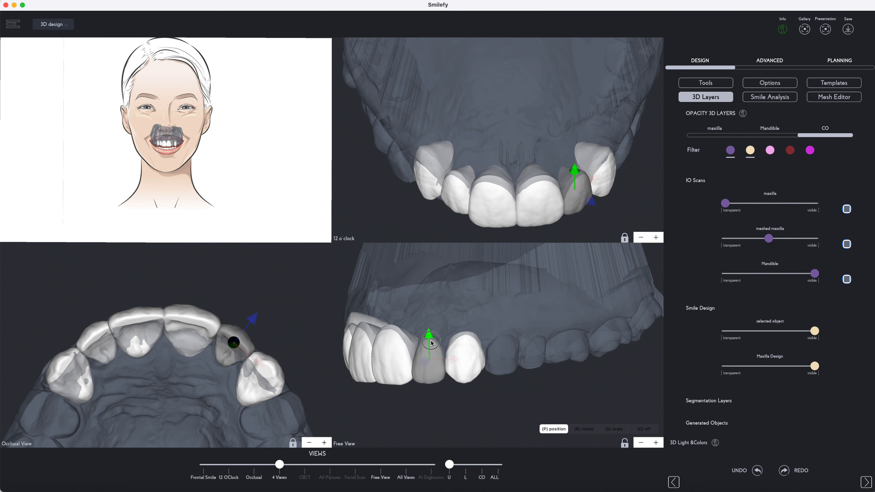
{"action": "left_click", "coordinate": [468, 367]}
{"action": "left_click", "coordinate": [475, 395]}
{"action": "mouse_move", "coordinate": [475, 399]}
{"action": "left_mouse_down"}
{"action": "mouse_move", "coordinate": [491, 393]}
{"action": "mouse_move", "coordinate": [483, 394]}
{"action": "left_mouse_up"}
{"action": "left_click", "coordinate": [459, 358]}
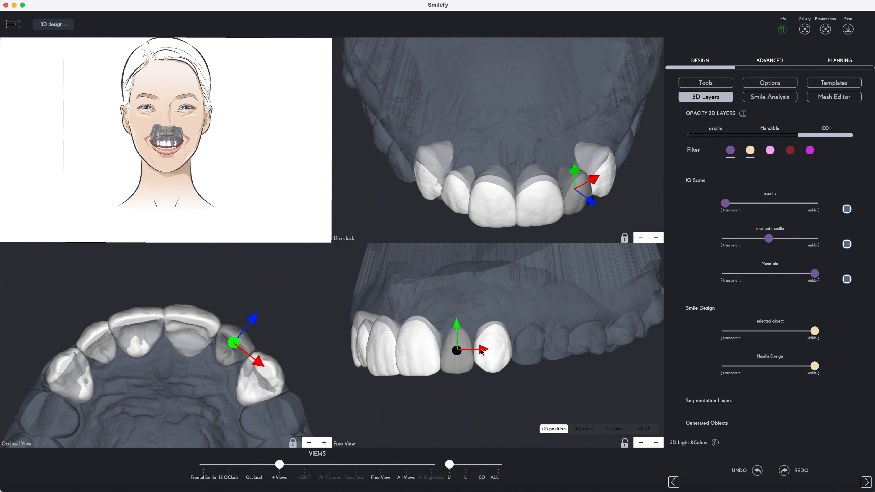
{"action": "left_click", "coordinate": [488, 361]}
Step: Restore the meshed maxilla to full visibility, and shift the designed right central incisor along its mesiodistal axis
{"action": "left_click_drag", "start_coordinate": [769, 238], "coordinate": [815, 238]}
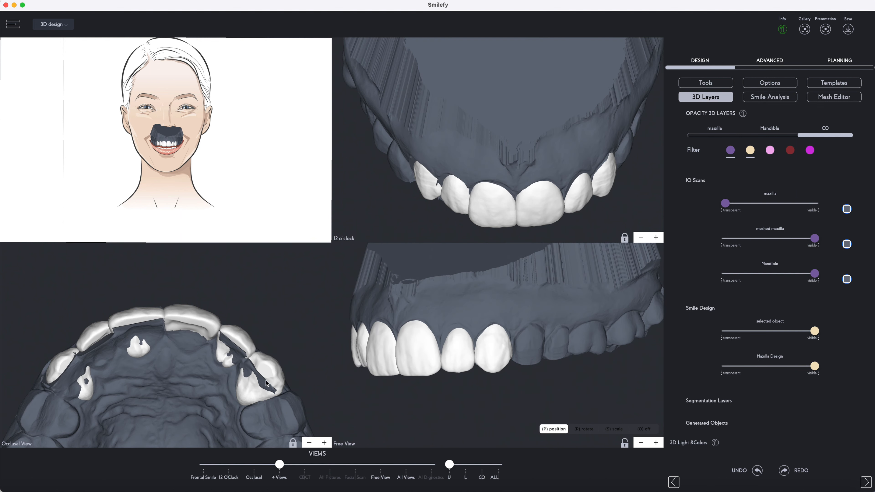
{"action": "left_click_drag", "start_coordinate": [394, 395], "coordinate": [535, 359]}
{"action": "left_click", "coordinate": [476, 360]}
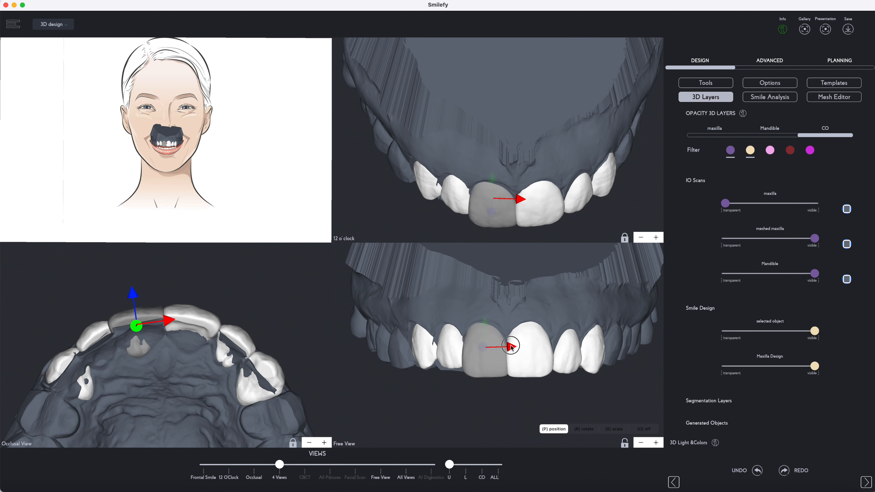
Step: Move and rotate the designed right canine to cover the reduced scan tooth beneath it
{"action": "left_click", "coordinate": [422, 343]}
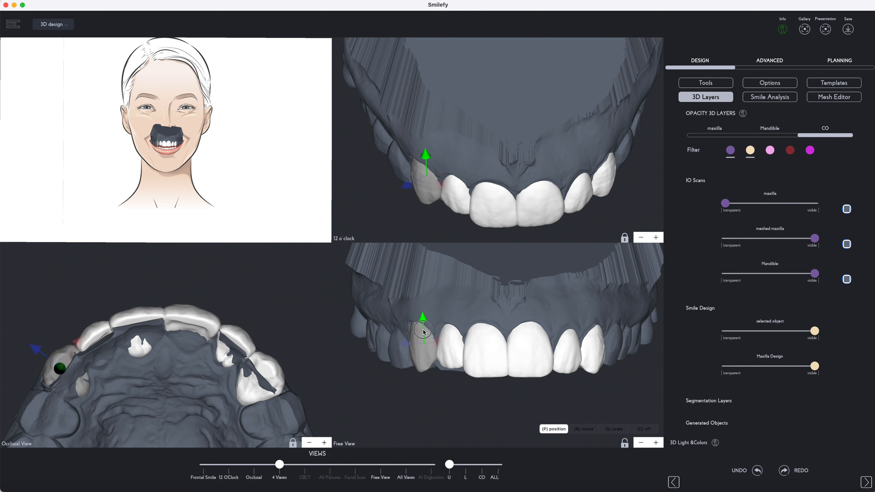
{"action": "key", "text": "r"}
{"action": "left_click_drag", "start_coordinate": [427, 393], "coordinate": [610, 345]}
{"action": "key", "text": "p"}
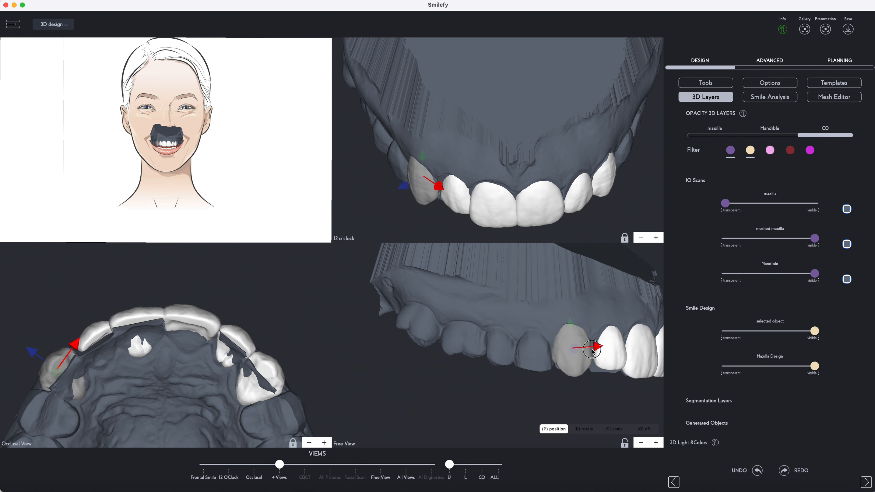
{"action": "key", "text": "r"}
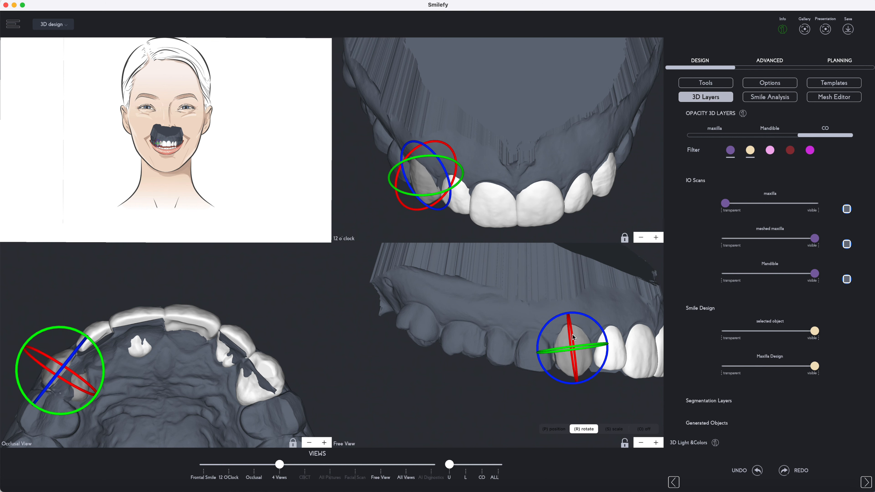
{"action": "key", "text": "p"}
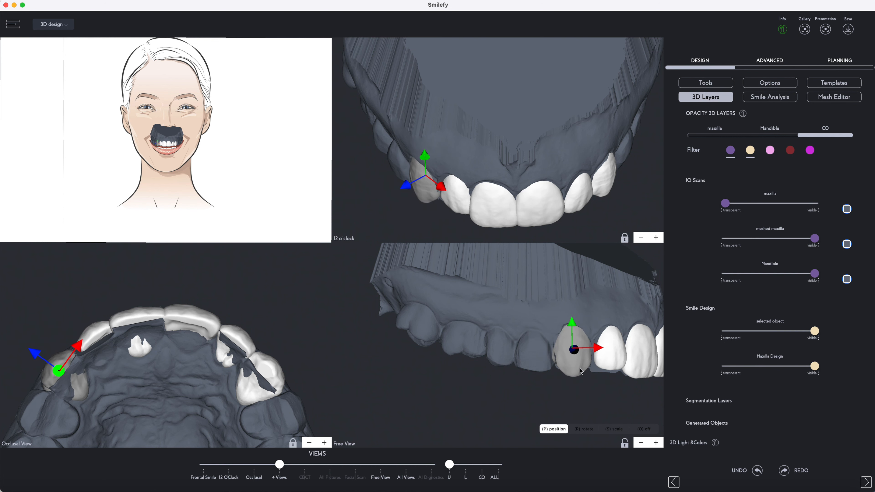
Step: Reposition the designed right lateral incisor so it covers the scan's exposed incisal edge
{"action": "left_click_drag", "start_coordinate": [580, 371], "coordinate": [531, 386]}
{"action": "left_click", "coordinate": [555, 351]}
{"action": "left_click", "coordinate": [646, 349]}
{"action": "left_click", "coordinate": [710, 84]}
{"action": "left_click", "coordinate": [558, 338]}
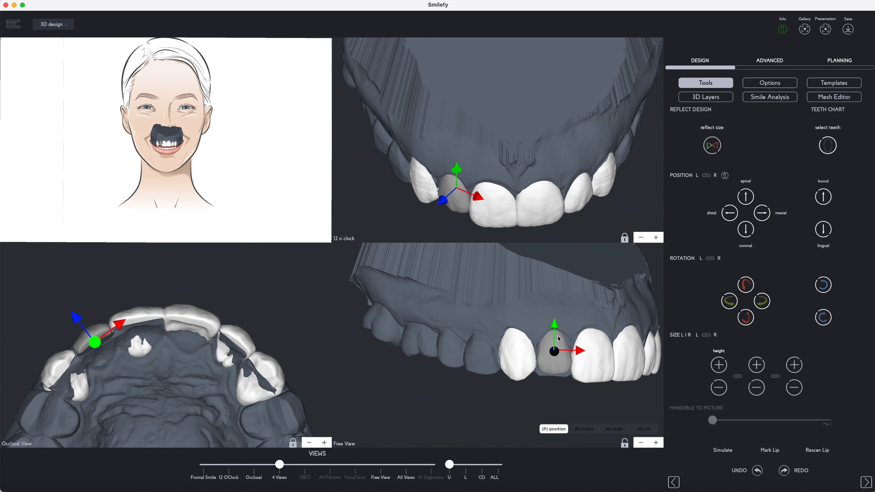
{"action": "left_click_drag", "start_coordinate": [559, 338], "coordinate": [574, 359]}
Step: Adjust the designed right central incisor's position and rotation, and shift the adjacent lateral incisor along its buccolingual axis
{"action": "left_click", "coordinate": [606, 361]}
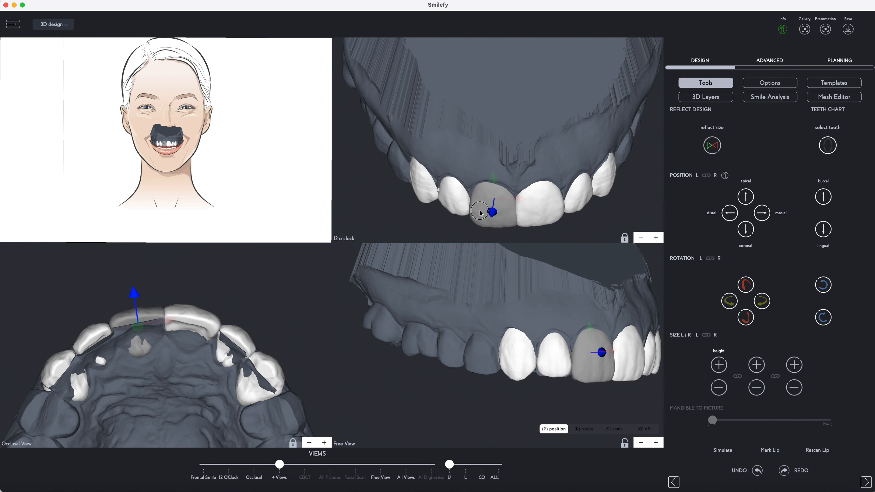
{"action": "key", "text": "r"}
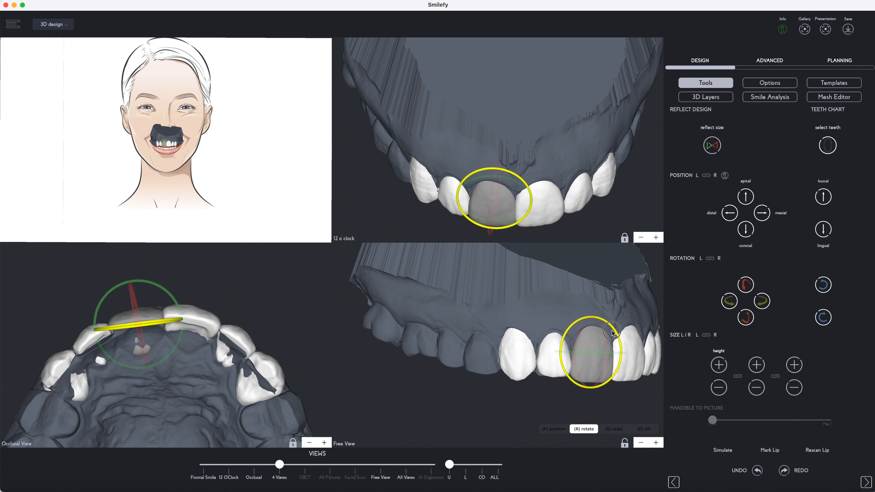
{"action": "left_click_drag", "start_coordinate": [170, 294], "coordinate": [164, 291]}
{"action": "left_click", "coordinate": [442, 207]}
{"action": "key", "text": "p"}
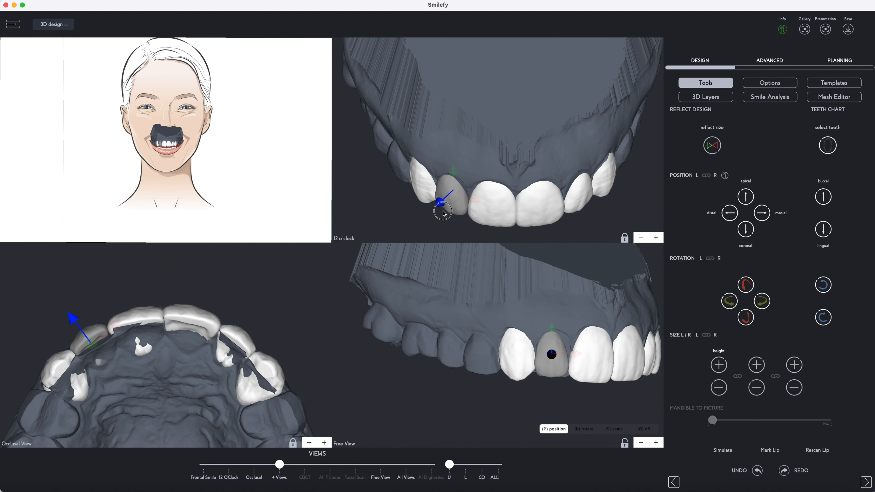
Step: Fine-tune the designed right lateral incisor's buccolingual and mesiodistal position over the scan tooth
{"action": "key", "text": "r"}
{"action": "key", "text": "p"}
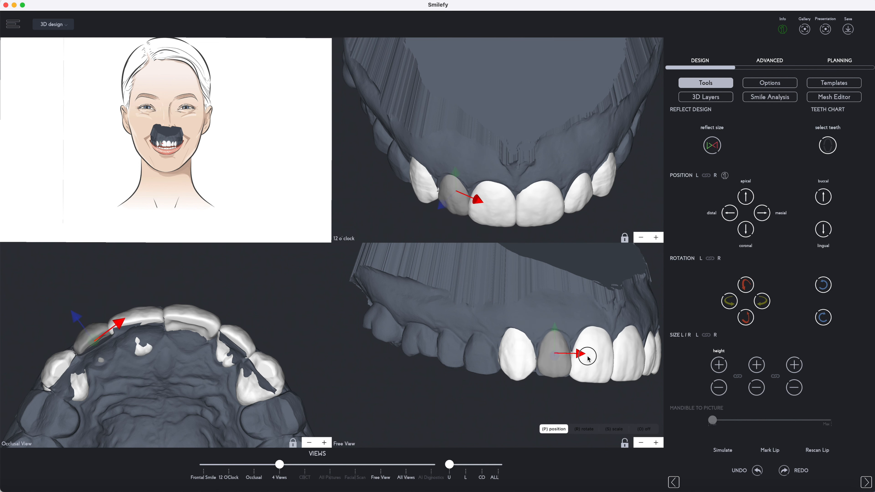
{"action": "key", "text": "s"}
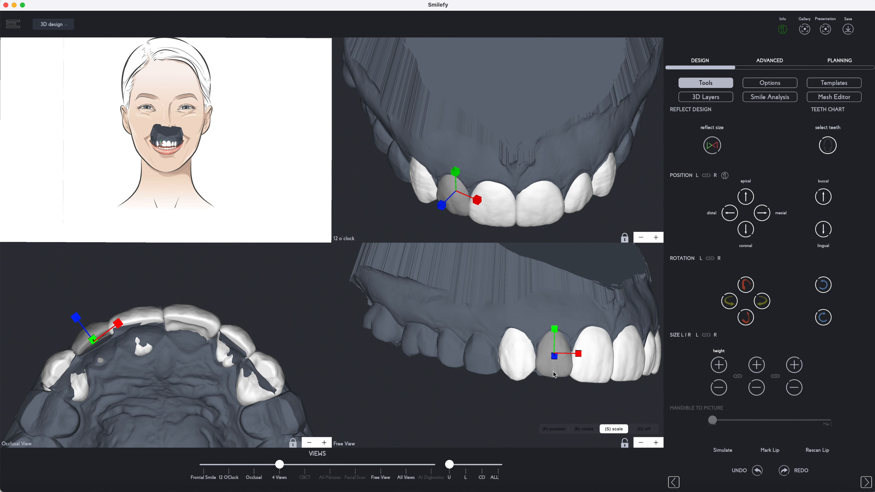
{"action": "key", "text": "p"}
{"action": "left_click_drag", "start_coordinate": [581, 414], "coordinate": [546, 396]}
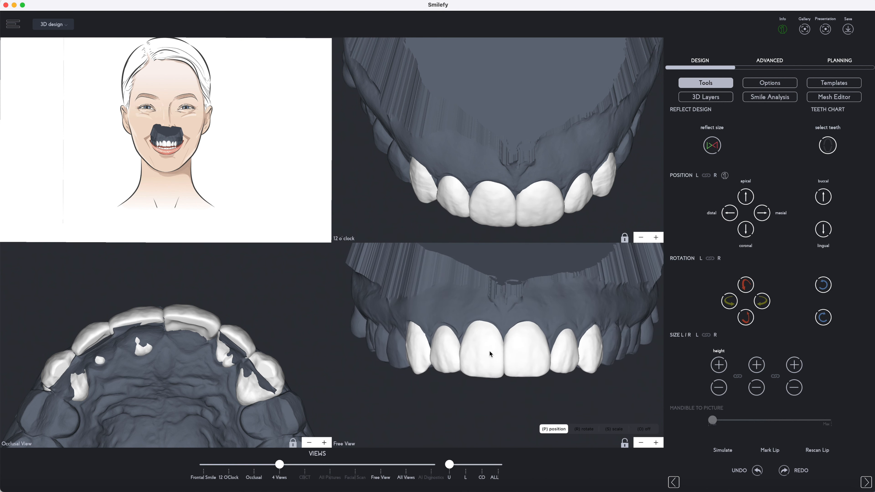
Step: Adjust the designed right central incisor's rotation and shift it along its apicocoronal axis
{"action": "left_click", "coordinate": [491, 353]}
{"action": "key", "text": "r"}
{"action": "key", "text": "p"}
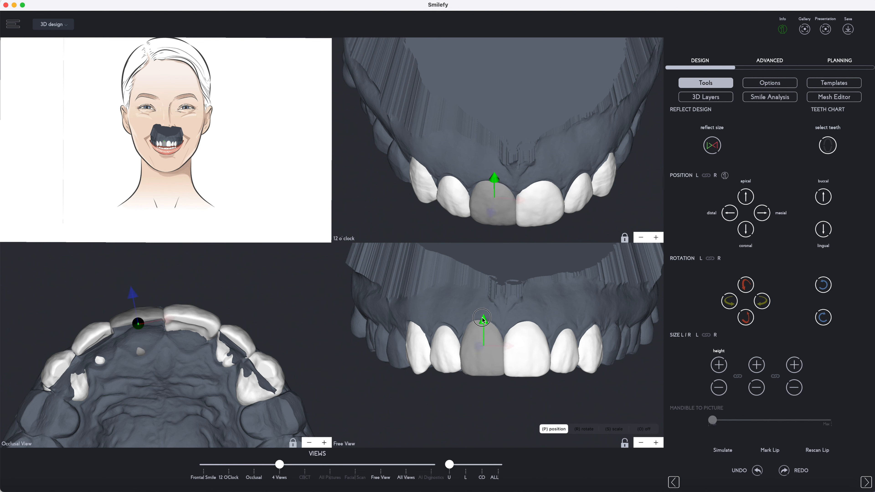
{"action": "left_click_drag", "start_coordinate": [481, 317], "coordinate": [482, 319]}
{"action": "left_click", "coordinate": [447, 353]}
{"action": "left_click", "coordinate": [492, 353]}
Step: Link left and right tooth sizing, reflect the right central incisor's size to the opposite side, and scale it buccolingually
{"action": "left_click", "coordinate": [703, 336]}
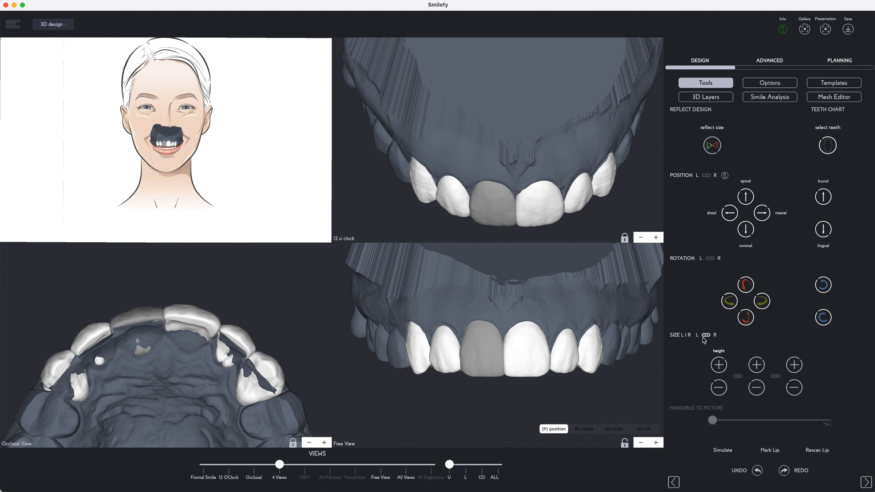
{"action": "left_click", "coordinate": [474, 348]}
{"action": "key", "text": "s"}
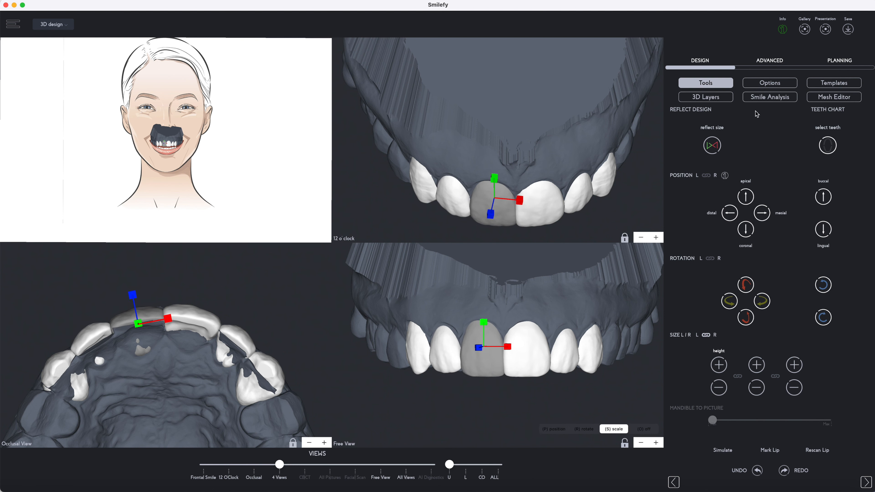
{"action": "left_click", "coordinate": [537, 343]}
{"action": "left_click", "coordinate": [493, 347]}
{"action": "left_click", "coordinate": [711, 147]}
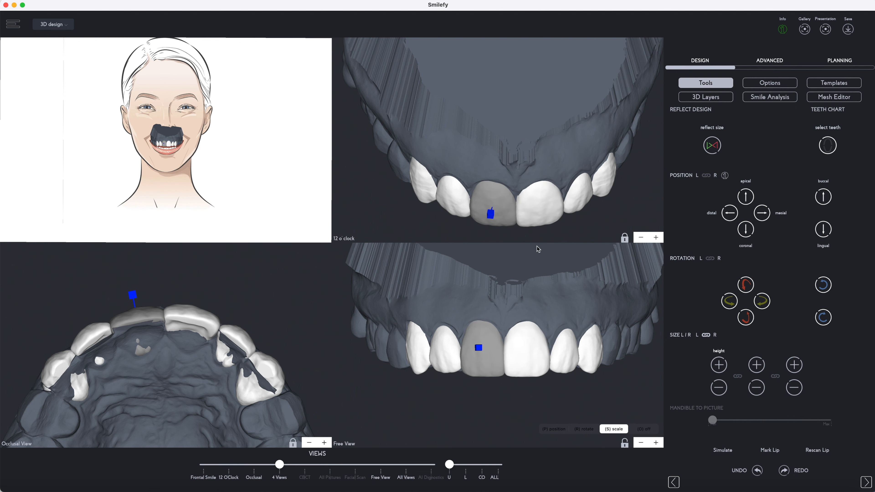
Step: Shift both designed central incisors along their mesiodistal axes, and fine-tune the left central incisor's rotation
{"action": "left_click", "coordinate": [553, 205]}
{"action": "key", "text": "p"}
{"action": "left_click_drag", "start_coordinate": [568, 193], "coordinate": [572, 194]}
{"action": "left_click", "coordinate": [492, 349]}
{"action": "left_click_drag", "start_coordinate": [513, 349], "coordinate": [515, 348]}
{"action": "left_click", "coordinate": [541, 355]}
{"action": "left_click", "coordinate": [546, 355]}
{"action": "left_click", "coordinate": [549, 345]}
{"action": "key", "text": "r"}
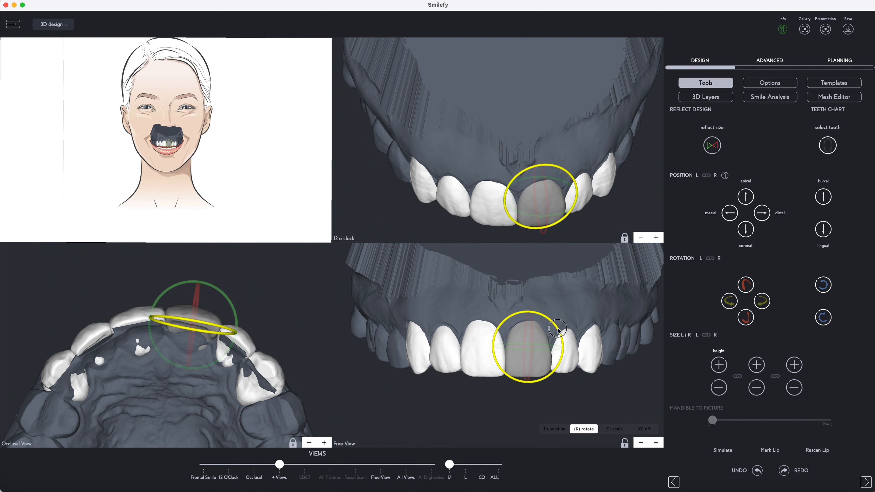
{"action": "key", "text": "p"}
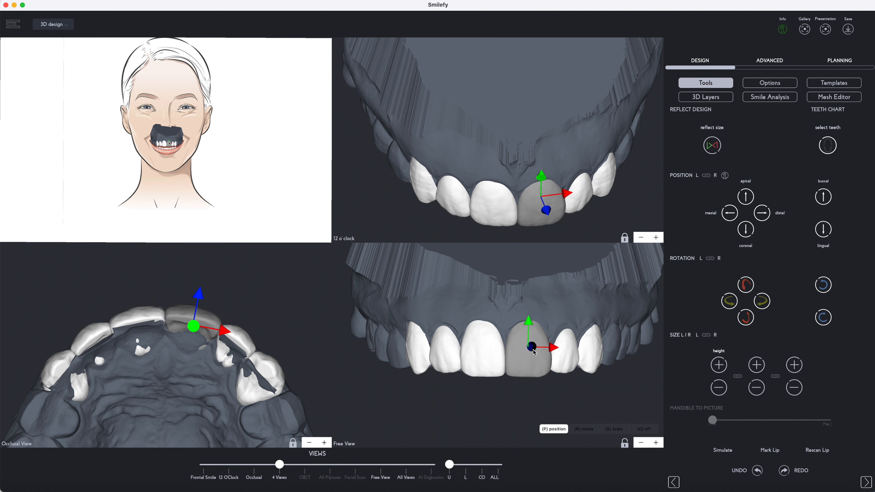
Step: Scale the designed right lateral incisor's height, and refine the right canine's position in the apical direction
{"action": "left_click", "coordinate": [479, 350]}
{"action": "left_click", "coordinate": [427, 348]}
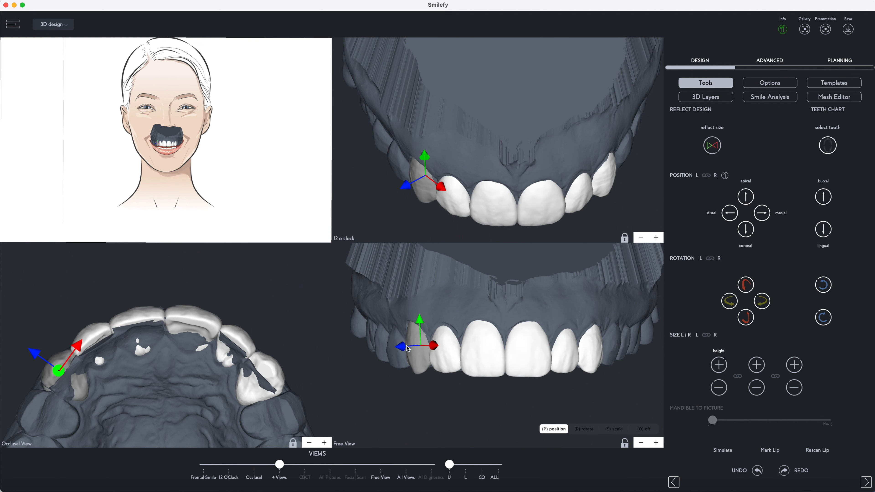
{"action": "key", "text": "r"}
{"action": "left_click", "coordinate": [444, 333]}
{"action": "key", "text": "s"}
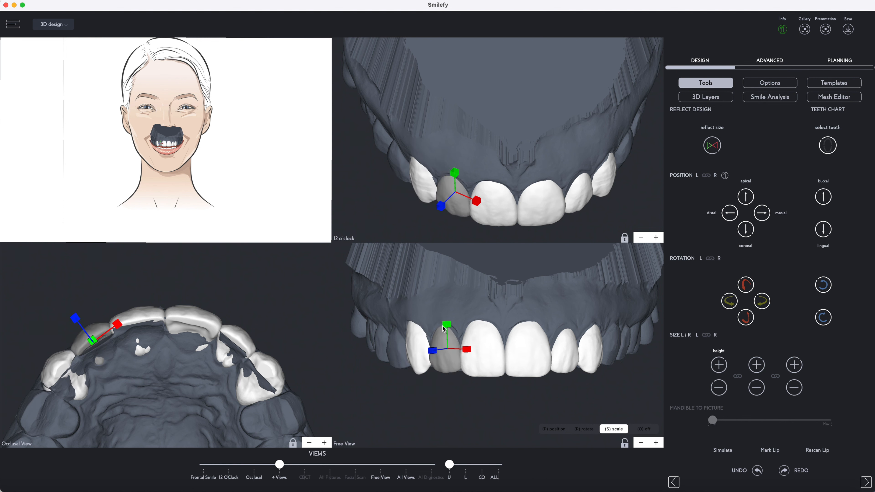
{"action": "left_click_drag", "start_coordinate": [444, 326], "coordinate": [448, 297]}
{"action": "left_click", "coordinate": [418, 336]}
{"action": "key", "text": "p"}
{"action": "left_click_drag", "start_coordinate": [416, 322], "coordinate": [422, 308]}
{"action": "left_click", "coordinate": [446, 336]}
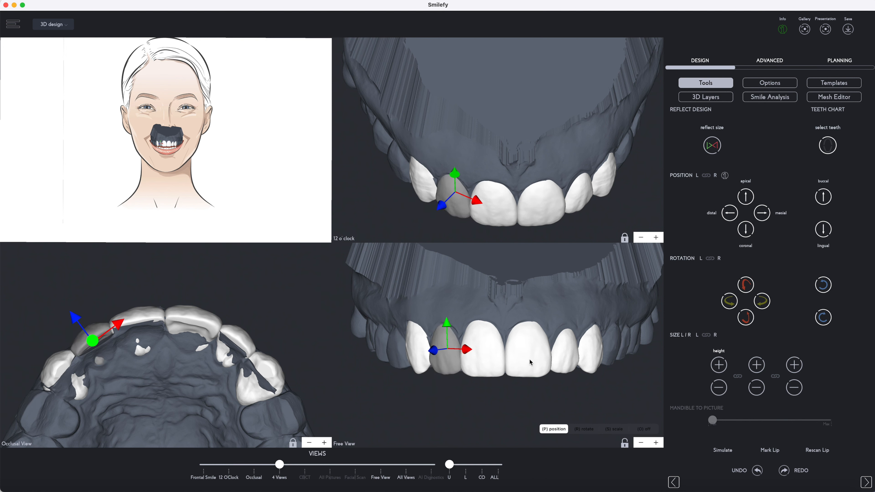
Step: Rotate the designed left lateral incisor and shift it buccally over the scan tooth
{"action": "left_click", "coordinate": [564, 352]}
{"action": "key", "text": "s"}
{"action": "key", "text": "r"}
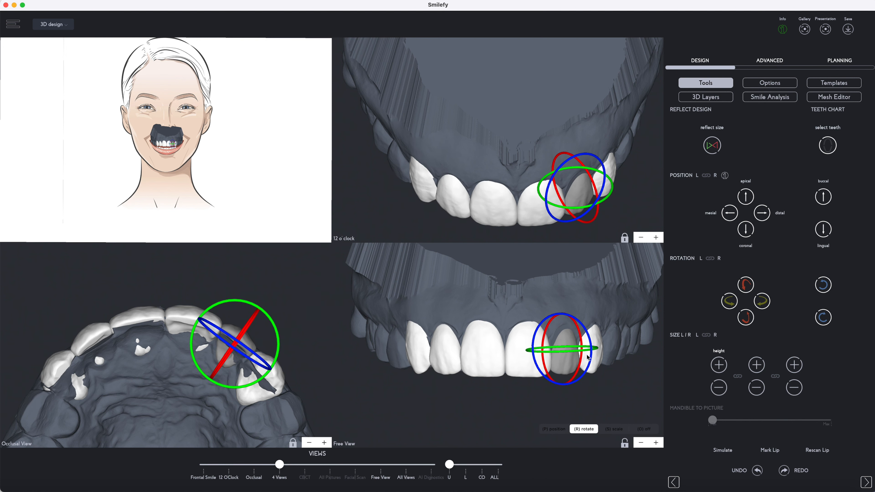
{"action": "key", "text": "p"}
{"action": "key", "text": "r"}
{"action": "key", "text": "p"}
{"action": "key", "text": "r"}
{"action": "key", "text": "p"}
{"action": "left_click_drag", "start_coordinate": [255, 318], "coordinate": [260, 317]}
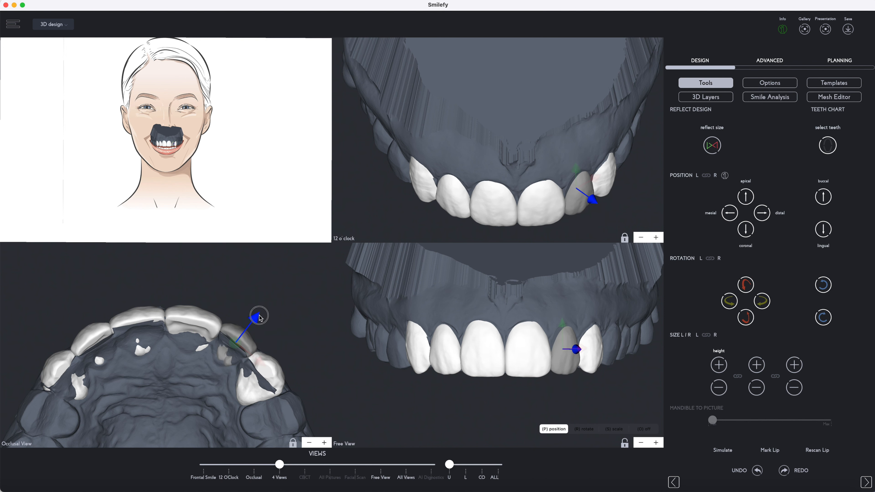
{"action": "left_click", "coordinate": [596, 355]}
Step: Check both sides of the arch and rotate the designed right and left lateral incisors into alignment
{"action": "left_click_drag", "start_coordinate": [613, 385], "coordinate": [630, 374]}
{"action": "left_click", "coordinate": [538, 356]}
{"action": "key", "text": "r"}
{"action": "left_click_drag", "start_coordinate": [558, 326], "coordinate": [553, 314]}
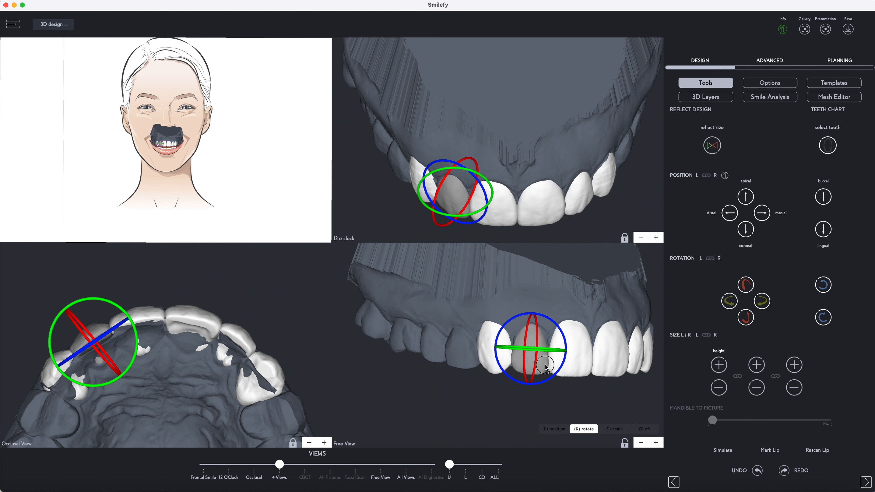
{"action": "left_click_drag", "start_coordinate": [620, 398], "coordinate": [546, 393]}
{"action": "left_click", "coordinate": [460, 340]}
{"action": "left_click_drag", "start_coordinate": [485, 324], "coordinate": [488, 332]}
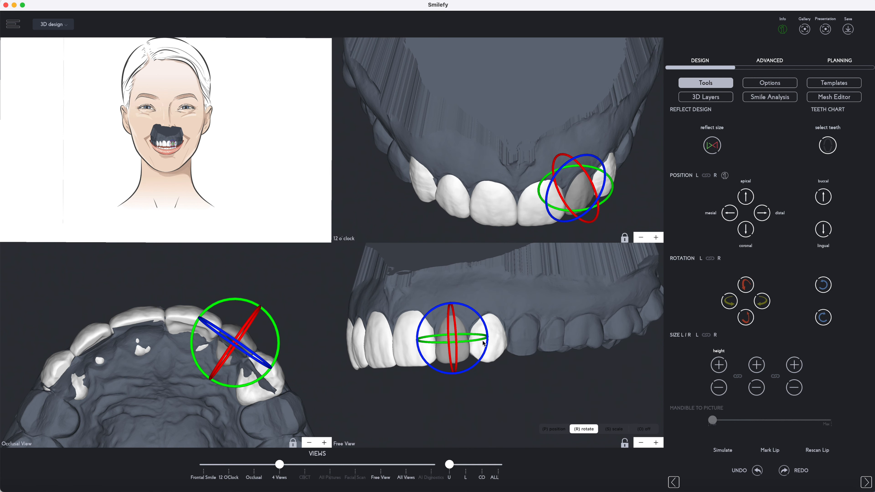
Step: Tilt the designed right lateral incisor about its mesiodistal axis, and reposition the right central incisor
{"action": "left_click_drag", "start_coordinate": [455, 372], "coordinate": [516, 397]}
{"action": "left_click", "coordinate": [570, 351]}
{"action": "key", "text": "p"}
{"action": "left_click", "coordinate": [452, 349]}
{"action": "key", "text": "r"}
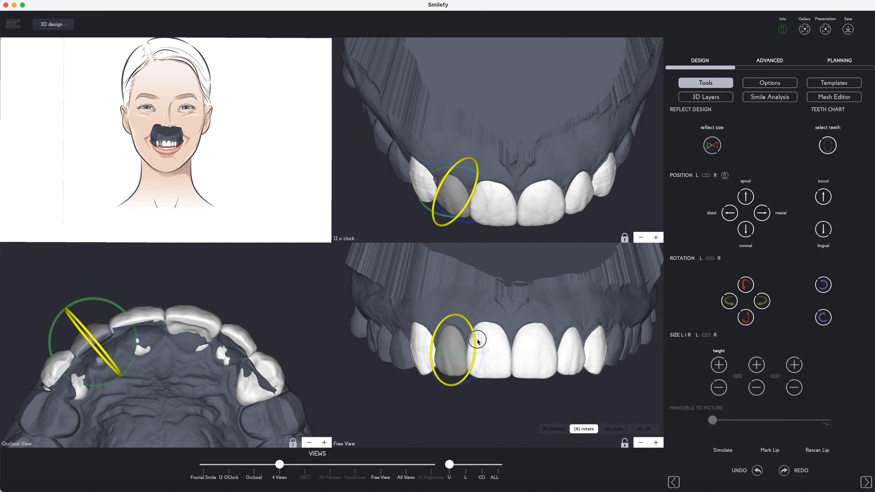
{"action": "left_click", "coordinate": [512, 391]}
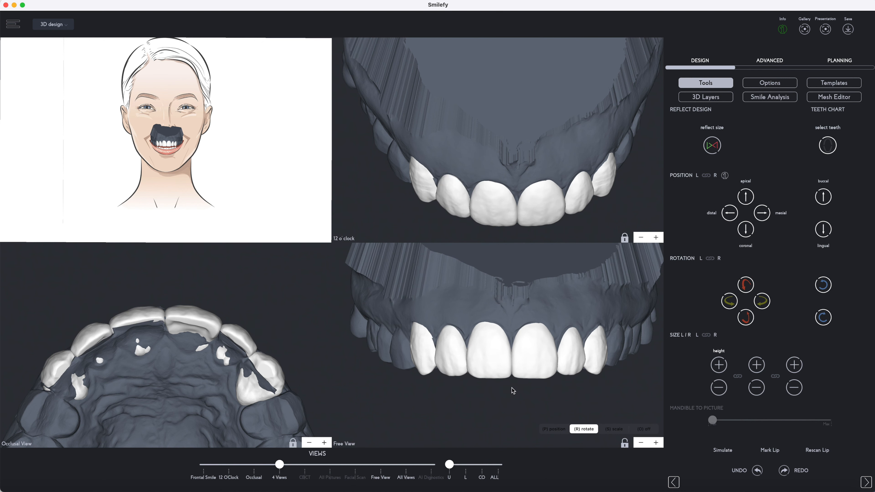
{"action": "left_click", "coordinate": [502, 369]}
{"action": "key", "text": "p"}
Step: Undo the last change, and refine the left and right central incisors' mesiodistal and apicocoronal positions
{"action": "left_click", "coordinate": [547, 351]}
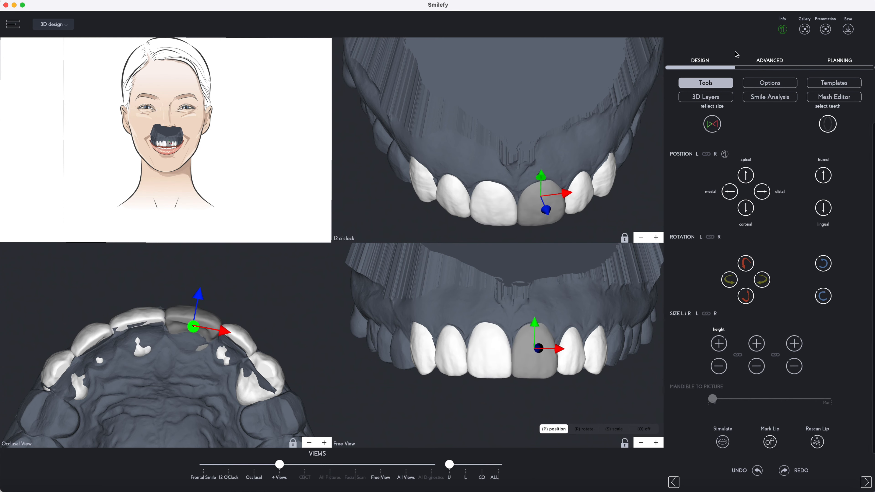
{"action": "key", "text": "super+z"}
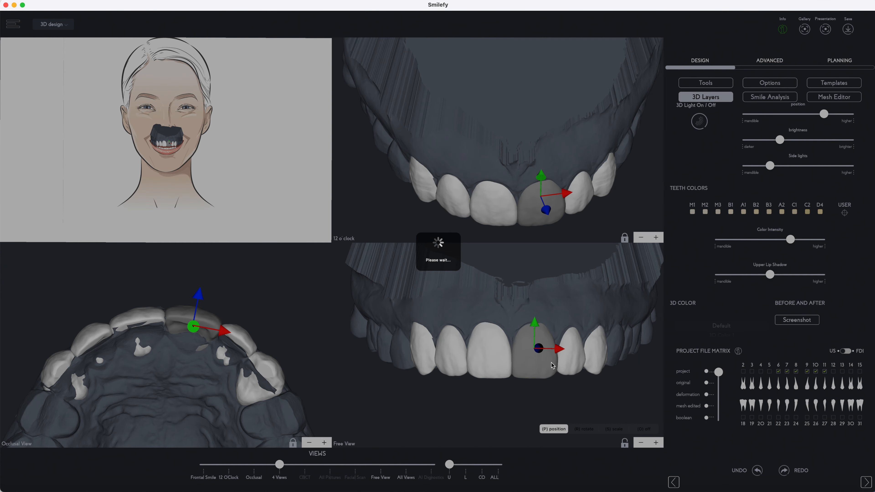
{"action": "left_click", "coordinate": [544, 368]}
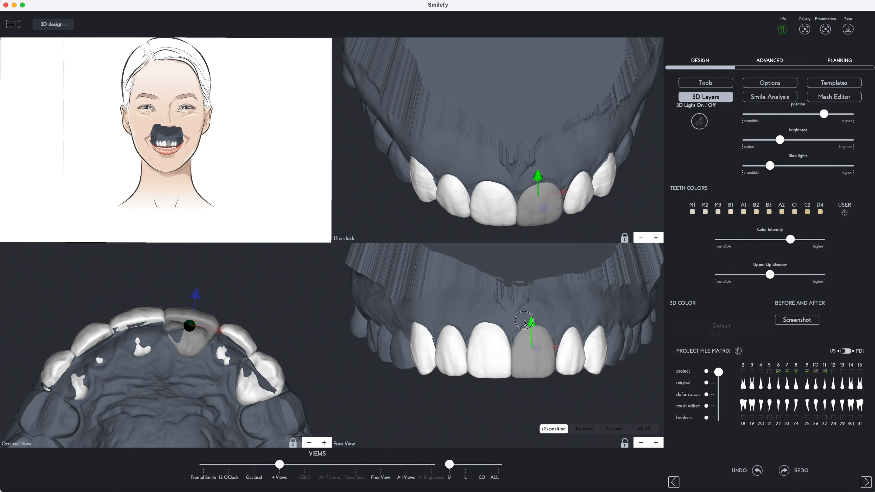
{"action": "left_click", "coordinate": [495, 348]}
{"action": "mouse_move", "coordinate": [518, 350]}
{"action": "left_mouse_down"}
{"action": "mouse_move", "coordinate": [527, 351]}
{"action": "mouse_move", "coordinate": [526, 294]}
{"action": "mouse_move", "coordinate": [522, 350]}
{"action": "left_mouse_up"}
{"action": "left_click", "coordinate": [551, 355]}
{"action": "key", "text": "s"}
{"action": "key", "text": "p"}
{"action": "left_click", "coordinate": [499, 348]}
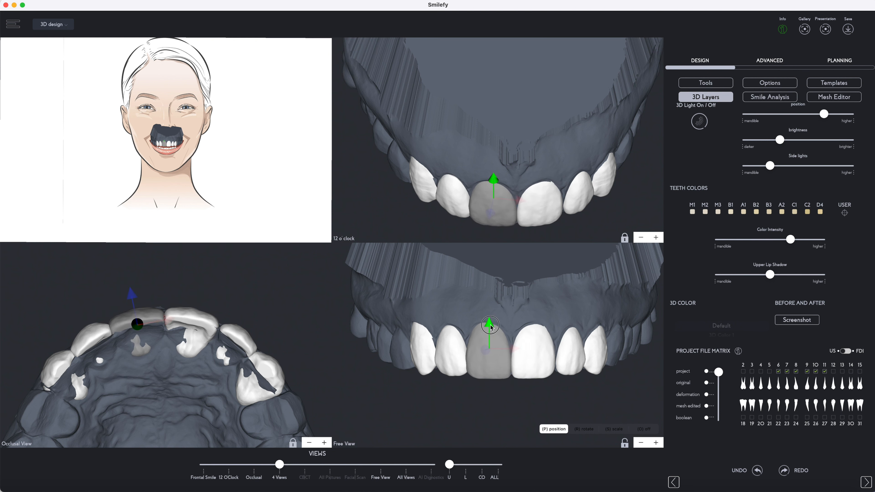
Step: Apply the JO1 aesthetic template to the designed teeth
{"action": "left_click", "coordinate": [658, 441]}
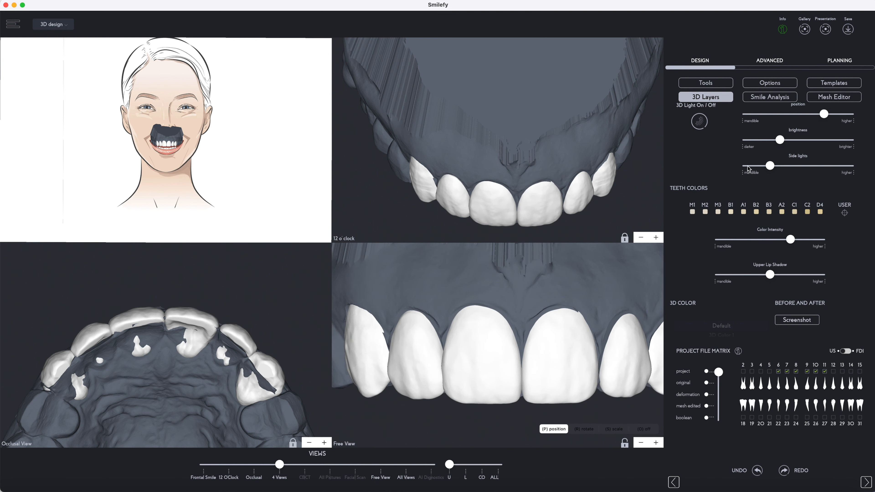
{"action": "left_click", "coordinate": [828, 83]}
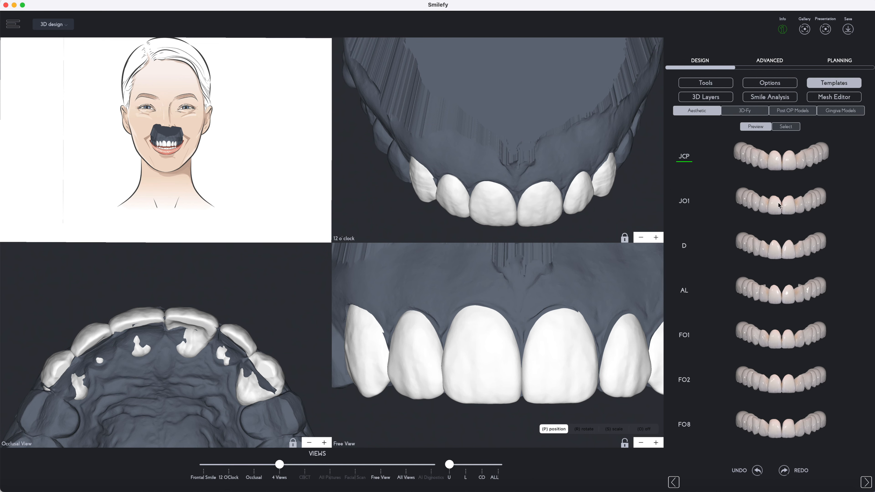
{"action": "left_click", "coordinate": [686, 202]}
{"action": "left_click", "coordinate": [420, 279]}
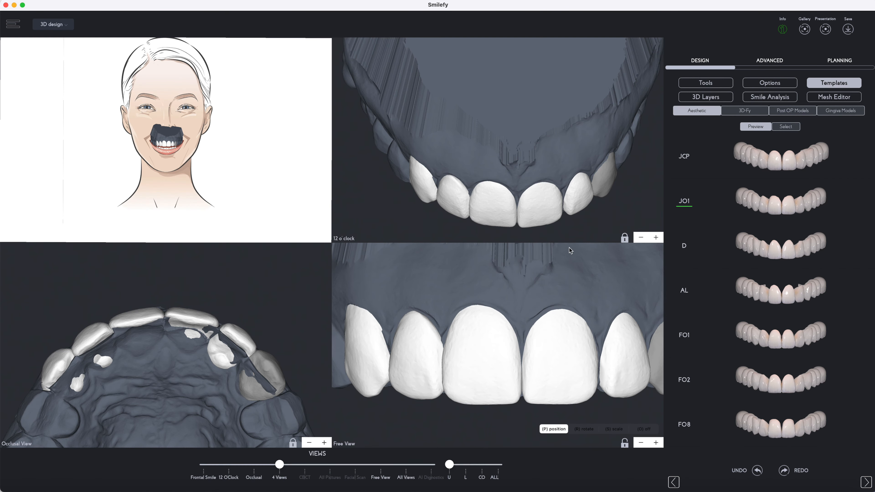
Step: Shift the right lateral incisor mesiodistally and the left one buccolingually, and fine-tune both lateral incisors' rotation
{"action": "left_click", "coordinate": [415, 355]}
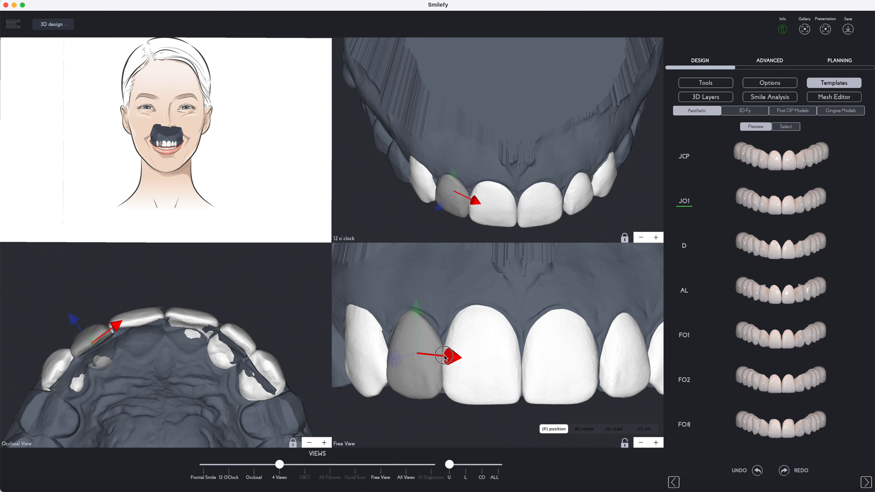
{"action": "left_click", "coordinate": [634, 353]}
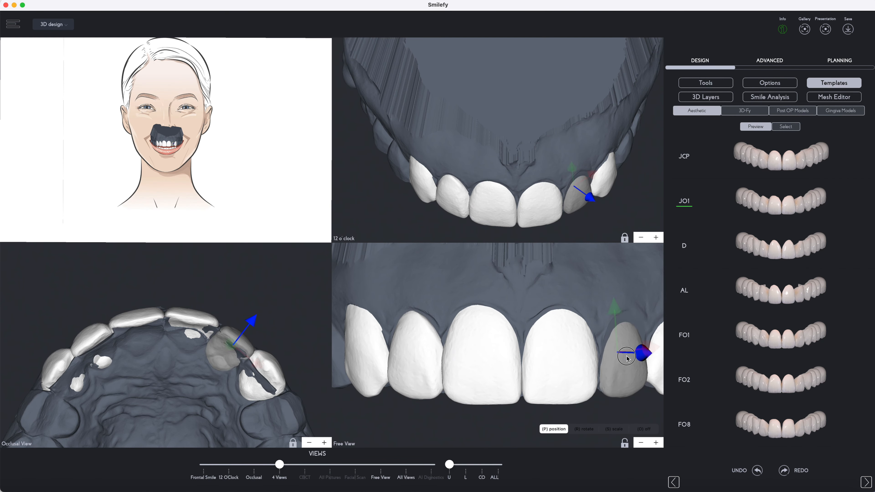
{"action": "key", "text": "r"}
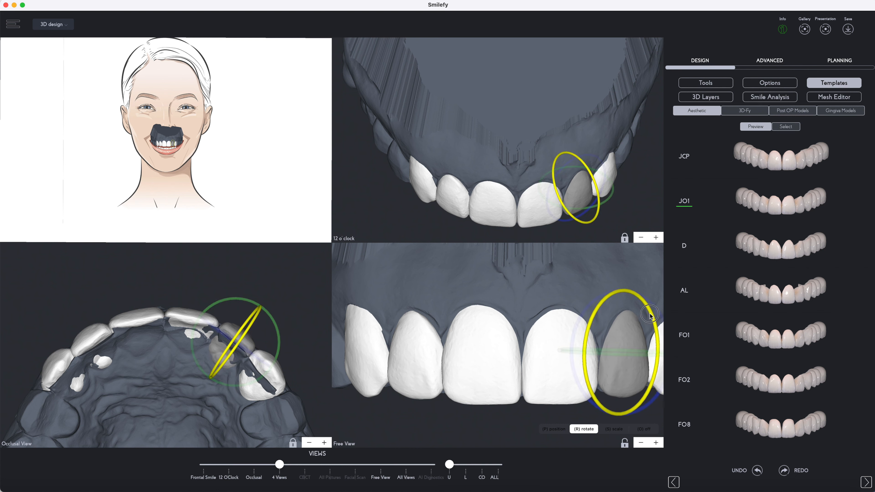
{"action": "key", "text": "p"}
{"action": "left_click", "coordinate": [426, 339]}
{"action": "key", "text": "r"}
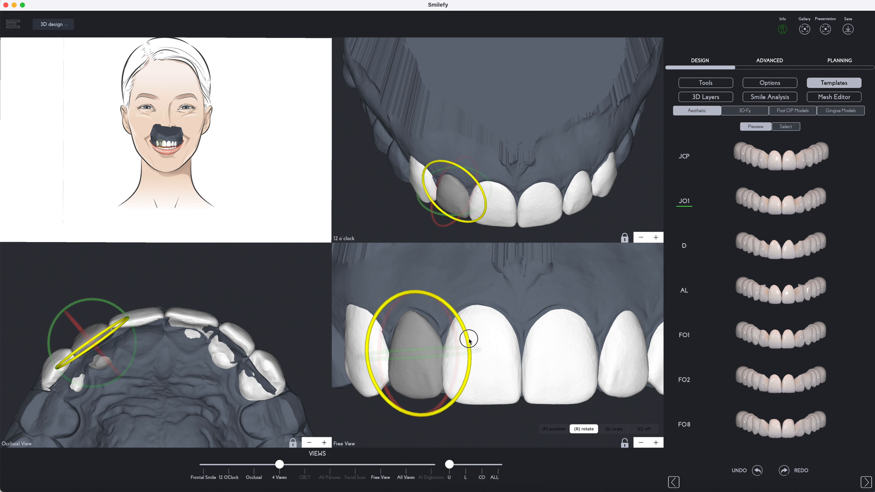
Step: Show the tooth angulations with the ideal design analysis, and reflect the right-side tooth angles onto the left side
{"action": "left_click", "coordinate": [769, 97]}
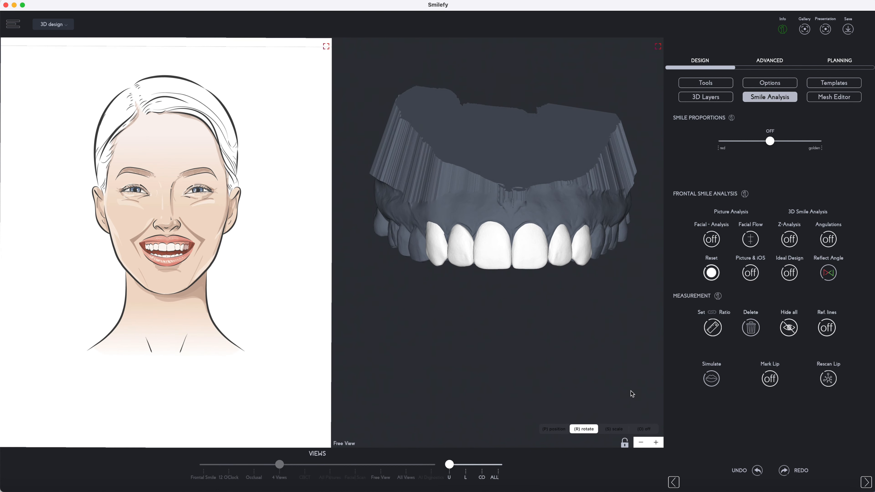
{"action": "left_click", "coordinate": [654, 442]}
{"action": "left_click", "coordinate": [788, 272]}
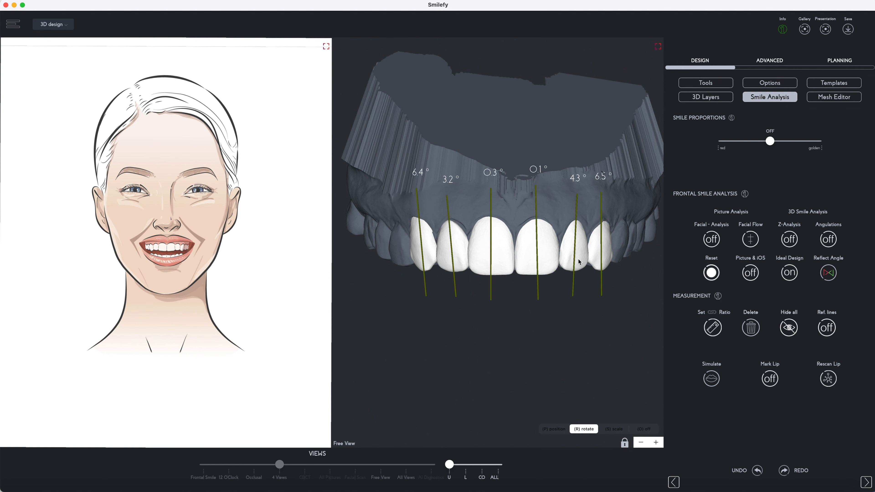
{"action": "left_click", "coordinate": [828, 273]}
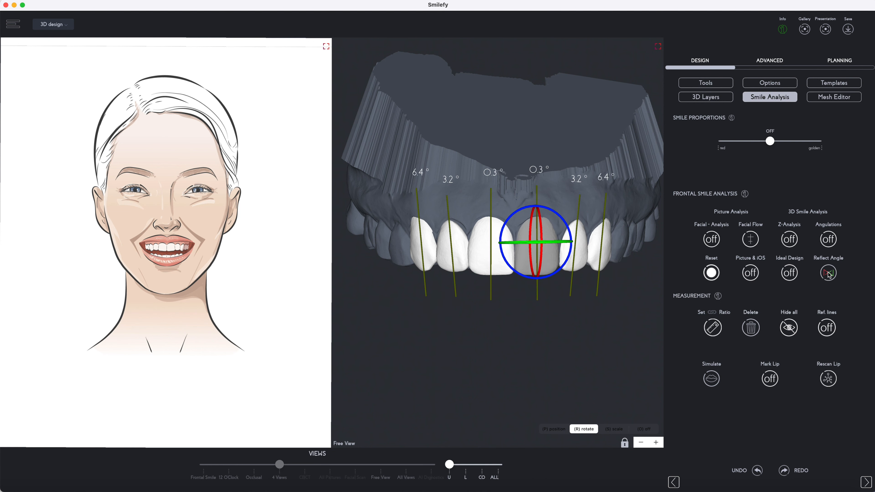
Step: Reposition the left central incisor, turn on the reference lines, and align the lower line with the incisal edges
{"action": "left_click", "coordinate": [597, 327]}
{"action": "left_click", "coordinate": [537, 221]}
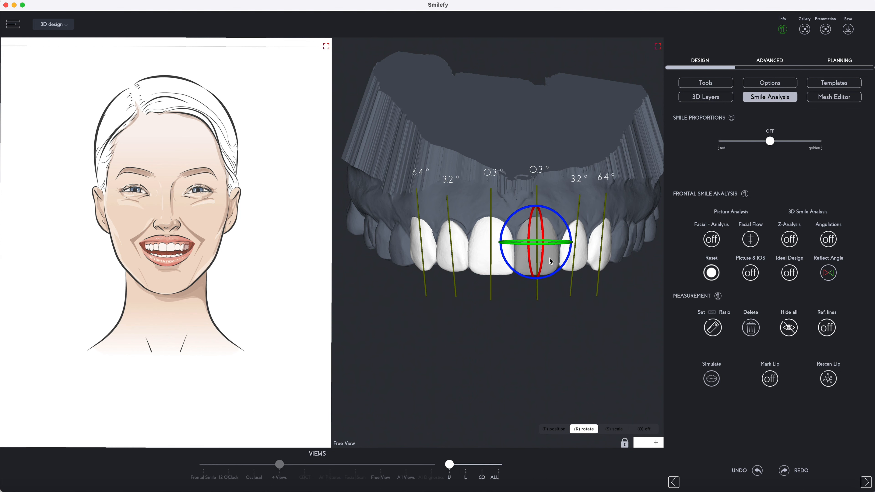
{"action": "key", "text": "p"}
{"action": "left_click", "coordinate": [827, 326]}
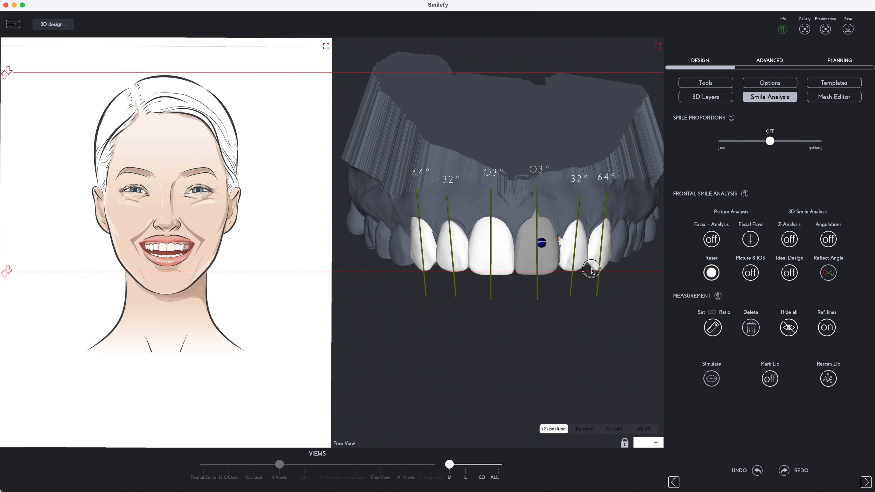
{"action": "left_click", "coordinate": [575, 222]}
{"action": "left_click_drag", "start_coordinate": [624, 272], "coordinate": [625, 271]}
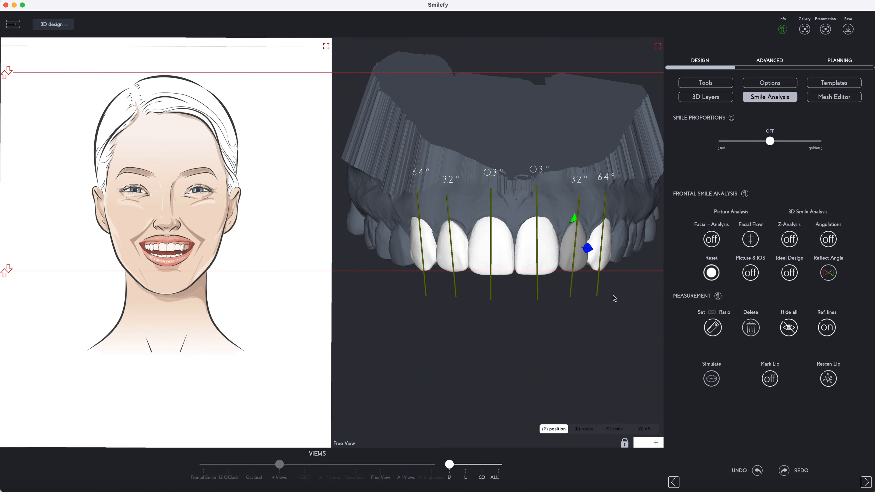
Step: Leave the smile analysis and apply 3D Color 2 to the designed teeth
{"action": "left_click", "coordinate": [705, 83]}
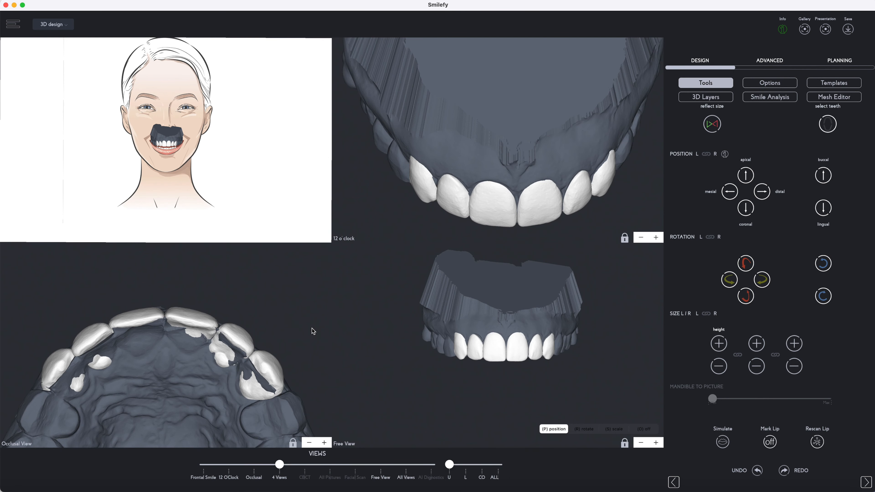
{"action": "left_click", "coordinate": [705, 96]}
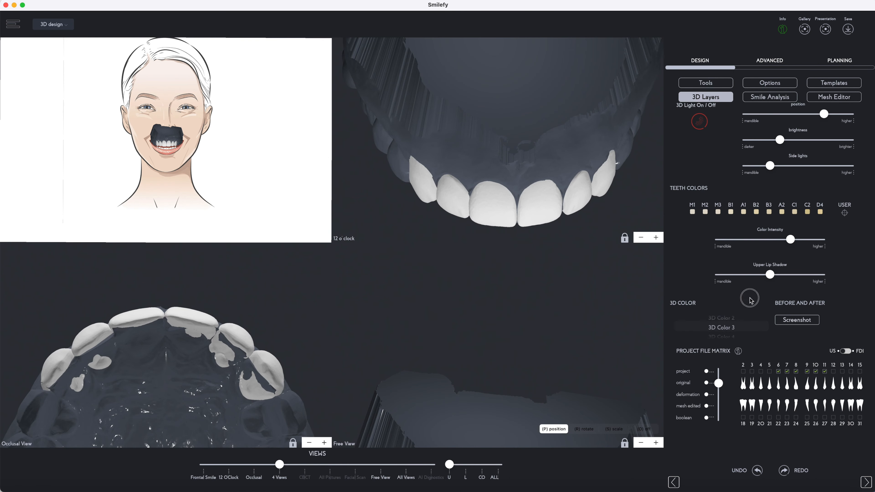
{"action": "left_click", "coordinate": [721, 318]}
{"action": "right_click_drag", "start_coordinate": [516, 365], "coordinate": [520, 330]}
{"action": "right_click_drag", "start_coordinate": [352, 408], "coordinate": [354, 396]}
{"action": "scroll", "coordinate": [154, 41], "scroll_direction": "up", "scroll_amount": 3}
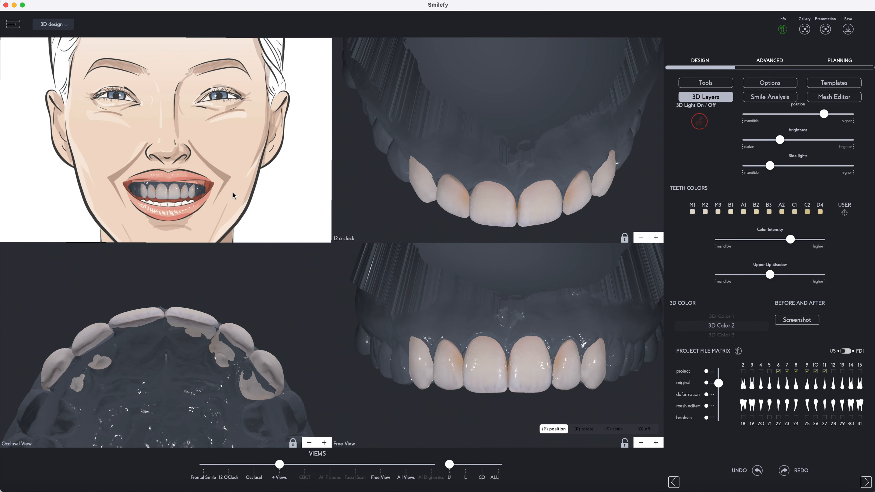
Step: Mark the inner lip outline on the face picture and simulate the designed teeth inside the smile
{"action": "scroll", "coordinate": [277, 197], "scroll_direction": "up", "scroll_amount": 5}
{"action": "left_click", "coordinate": [705, 83]}
{"action": "left_click", "coordinate": [775, 441]}
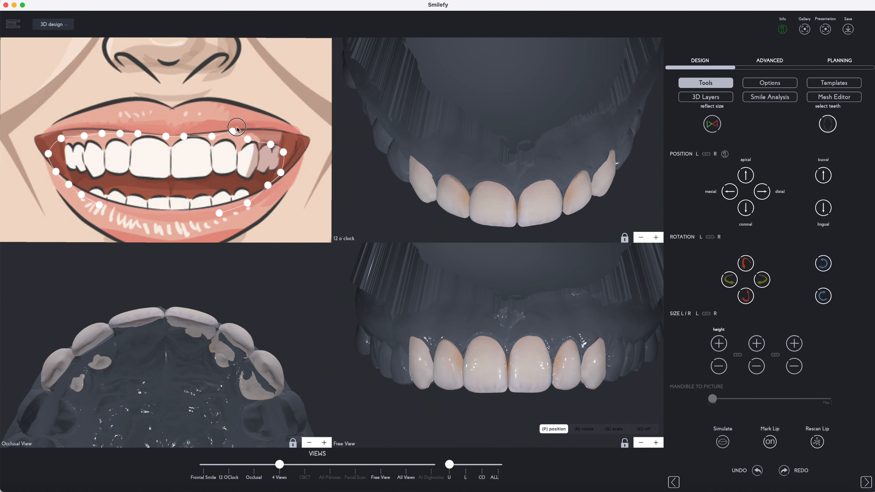
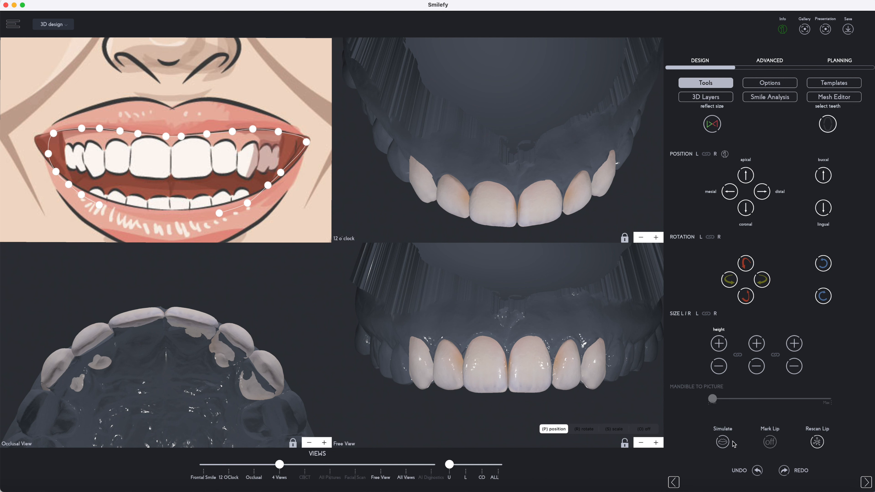
{"action": "left_click", "coordinate": [723, 441]}
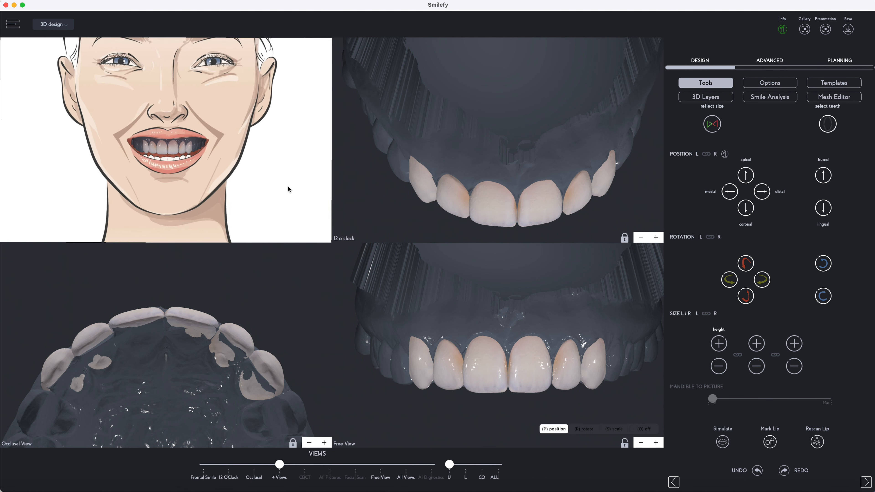
Step: In the mesh editor, trim the design mesh protruding palatally from the left lateral incisor and canine with Flatten and Reduce Area
{"action": "left_click", "coordinate": [834, 96]}
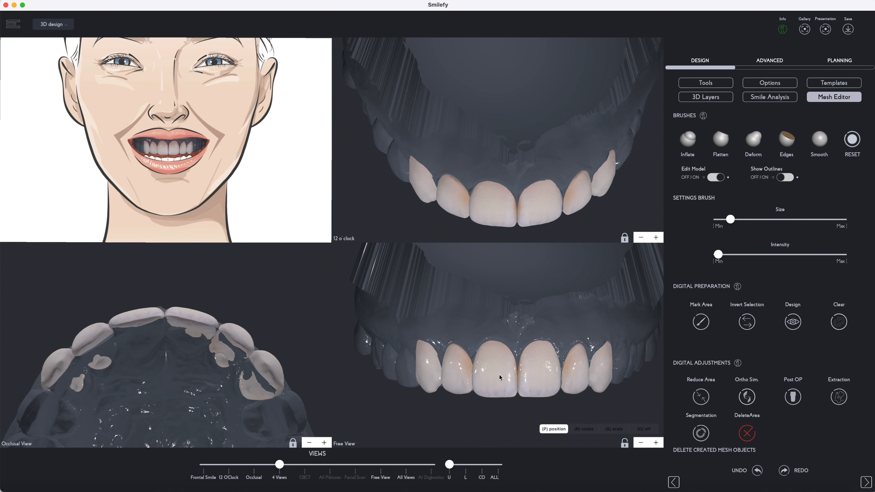
{"action": "left_click", "coordinate": [467, 367]}
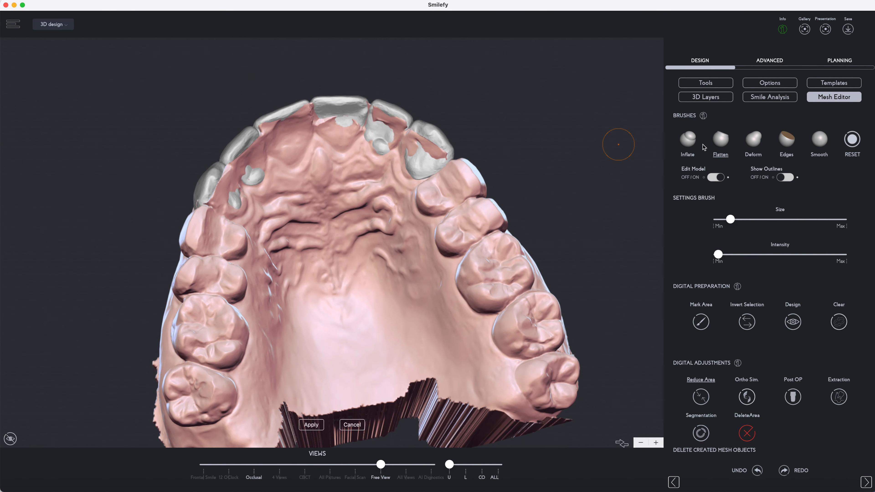
{"action": "left_click", "coordinate": [687, 141]}
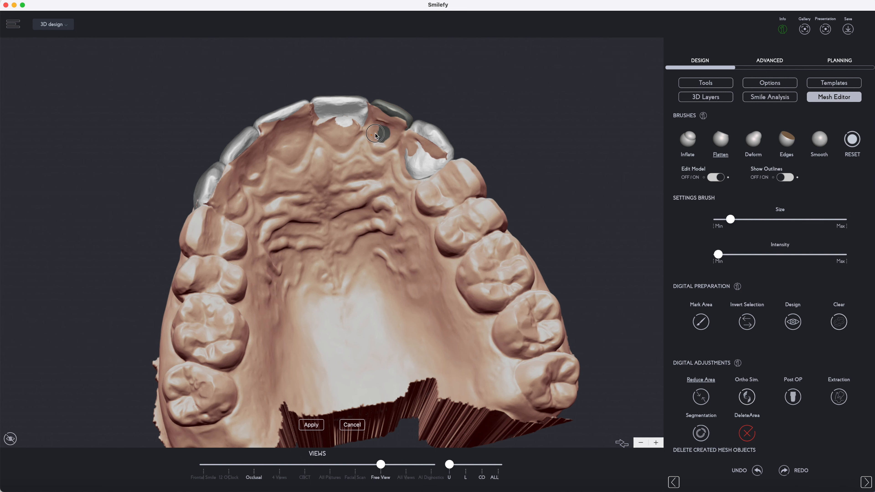
{"action": "left_click_drag", "start_coordinate": [416, 164], "coordinate": [430, 161]}
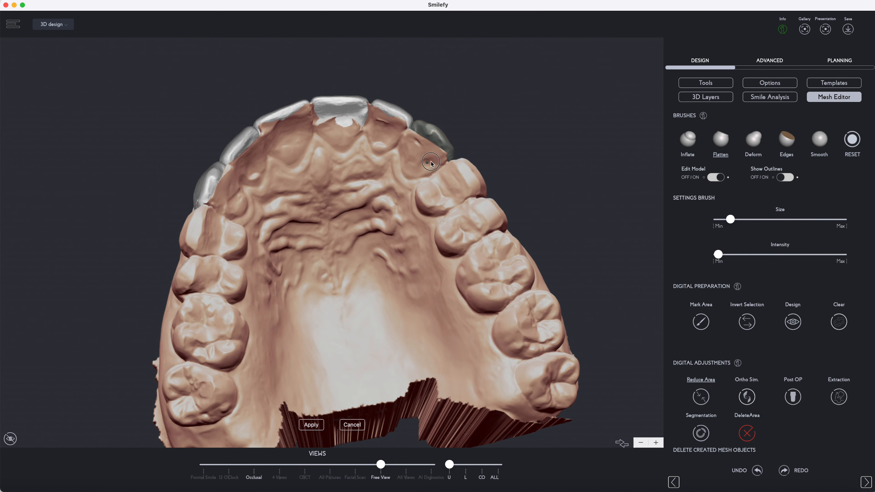
{"action": "mouse_move", "coordinate": [169, 115]}
{"action": "left_mouse_down"}
{"action": "mouse_move", "coordinate": [636, 99]}
{"action": "mouse_move", "coordinate": [600, 240]}
{"action": "mouse_move", "coordinate": [567, 243]}
{"action": "left_mouse_up"}
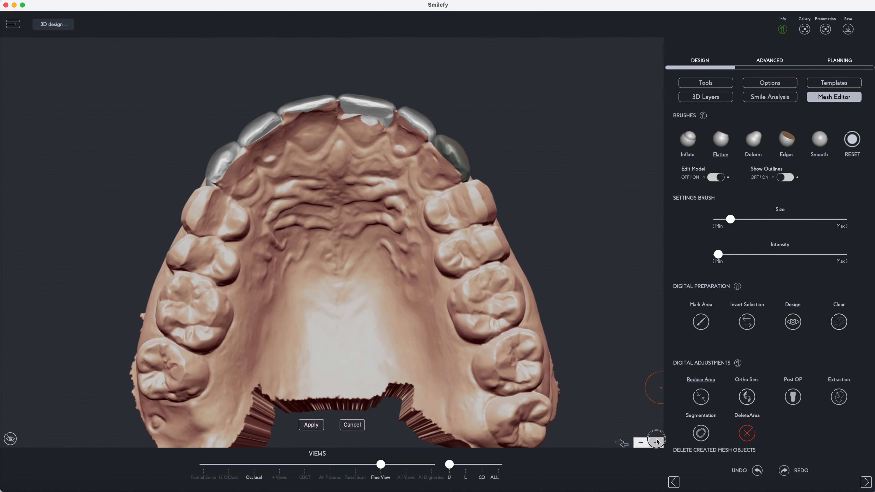
Step: Trim the remaining palatal excess along the central incisors and right-side teeth with the Flatten brush and Reduce Area
{"action": "left_click", "coordinate": [656, 442]}
{"action": "mouse_move", "coordinate": [610, 55]}
{"action": "right_mouse_down"}
{"action": "mouse_move", "coordinate": [601, 126]}
{"action": "mouse_move", "coordinate": [610, 180]}
{"action": "right_mouse_up"}
{"action": "mouse_move", "coordinate": [289, 187]}
{"action": "left_mouse_down"}
{"action": "mouse_move", "coordinate": [245, 191]}
{"action": "mouse_move", "coordinate": [224, 202]}
{"action": "mouse_move", "coordinate": [296, 177]}
{"action": "mouse_move", "coordinate": [136, 244]}
{"action": "mouse_move", "coordinate": [93, 312]}
{"action": "mouse_move", "coordinate": [474, 254]}
{"action": "mouse_move", "coordinate": [505, 278]}
{"action": "mouse_move", "coordinate": [406, 195]}
{"action": "mouse_move", "coordinate": [453, 226]}
{"action": "mouse_move", "coordinate": [371, 195]}
{"action": "mouse_move", "coordinate": [117, 287]}
{"action": "left_mouse_up"}
{"action": "left_click", "coordinate": [722, 140]}
{"action": "mouse_move", "coordinate": [140, 258]}
{"action": "left_mouse_down"}
{"action": "mouse_move", "coordinate": [103, 305]}
{"action": "mouse_move", "coordinate": [179, 229]}
{"action": "mouse_move", "coordinate": [121, 259]}
{"action": "left_mouse_up"}
{"action": "right_click_drag", "start_coordinate": [177, 230], "coordinate": [158, 103]}
{"action": "mouse_move", "coordinate": [248, 238]}
{"action": "left_mouse_down"}
{"action": "mouse_move", "coordinate": [168, 254]}
{"action": "mouse_move", "coordinate": [287, 234]}
{"action": "mouse_move", "coordinate": [451, 275]}
{"action": "mouse_move", "coordinate": [539, 365]}
{"action": "mouse_move", "coordinate": [522, 340]}
{"action": "left_mouse_up"}
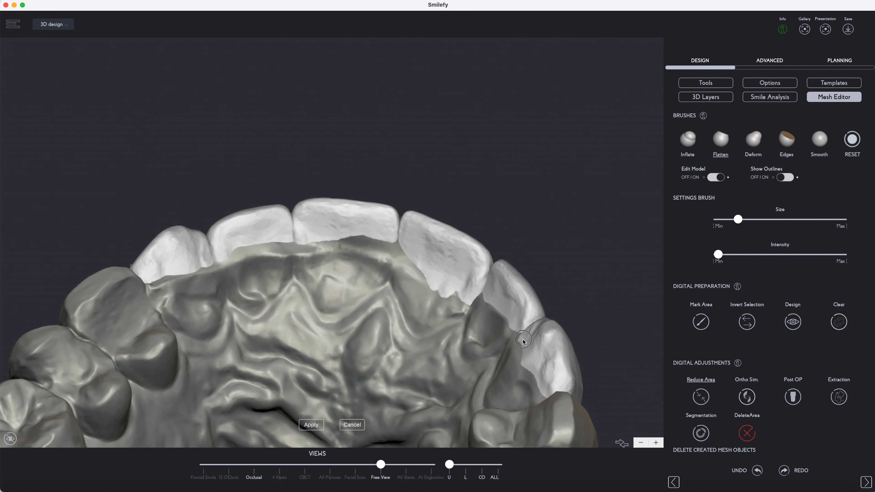
Step: Enlarge the brush and smooth the palatal surfaces and margins of the designed teeth
{"action": "left_click_drag", "start_coordinate": [737, 219], "coordinate": [751, 219]}
{"action": "mouse_move", "coordinate": [317, 252]}
{"action": "left_mouse_down"}
{"action": "mouse_move", "coordinate": [266, 252]}
{"action": "mouse_move", "coordinate": [526, 346]}
{"action": "left_mouse_up"}
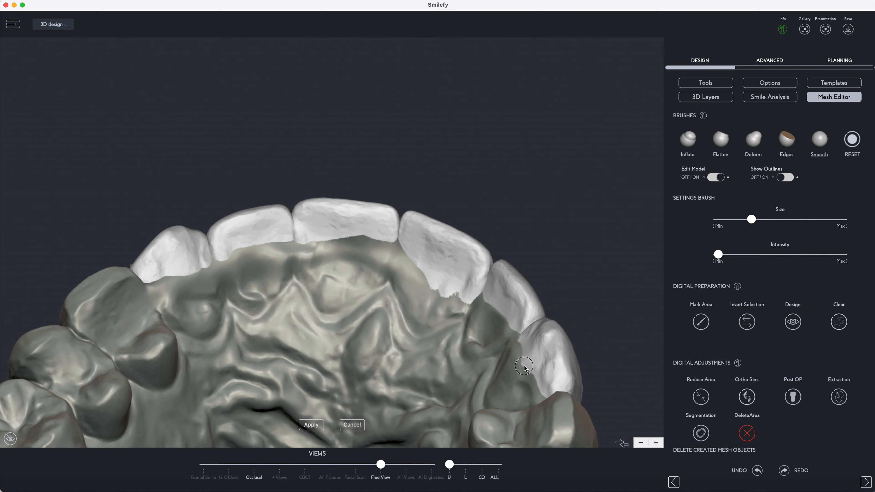
{"action": "left_click_drag", "start_coordinate": [141, 189], "coordinate": [633, 358]}
Step: Enlarge the brush further and deform the left canine's cervical edge to fit the gum line
{"action": "left_click", "coordinate": [779, 219]}
{"action": "left_click", "coordinate": [499, 274]}
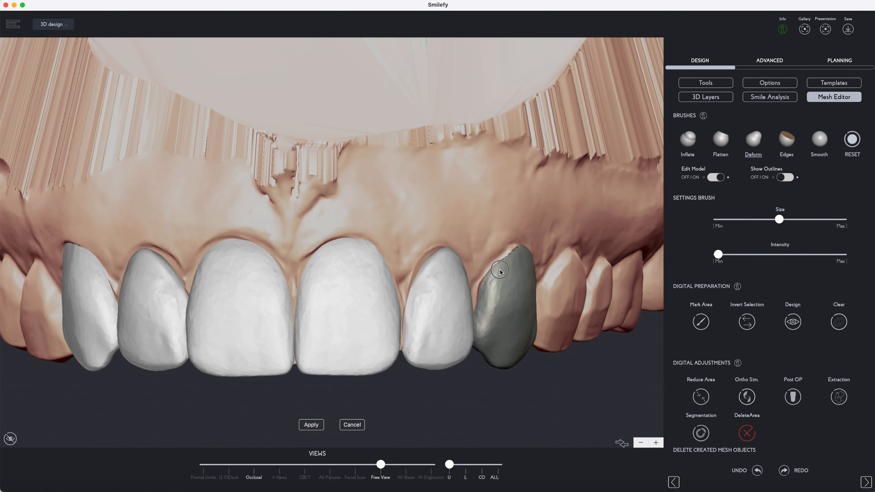
{"action": "left_click_drag", "start_coordinate": [569, 376], "coordinate": [478, 374]}
{"action": "left_click_drag", "start_coordinate": [398, 246], "coordinate": [385, 242]}
{"action": "right_click_drag", "start_coordinate": [386, 243], "coordinate": [270, 319]}
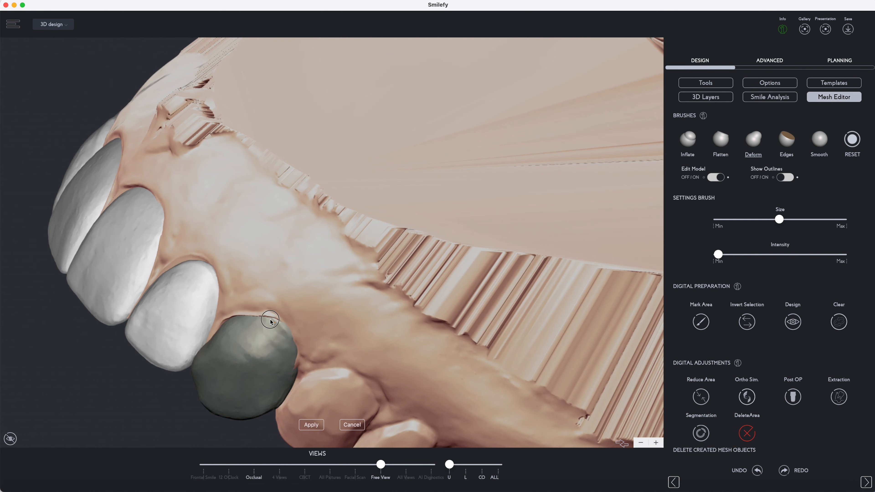
{"action": "left_click_drag", "start_coordinate": [242, 325], "coordinate": [255, 322]}
{"action": "left_click_drag", "start_coordinate": [88, 364], "coordinate": [148, 380]}
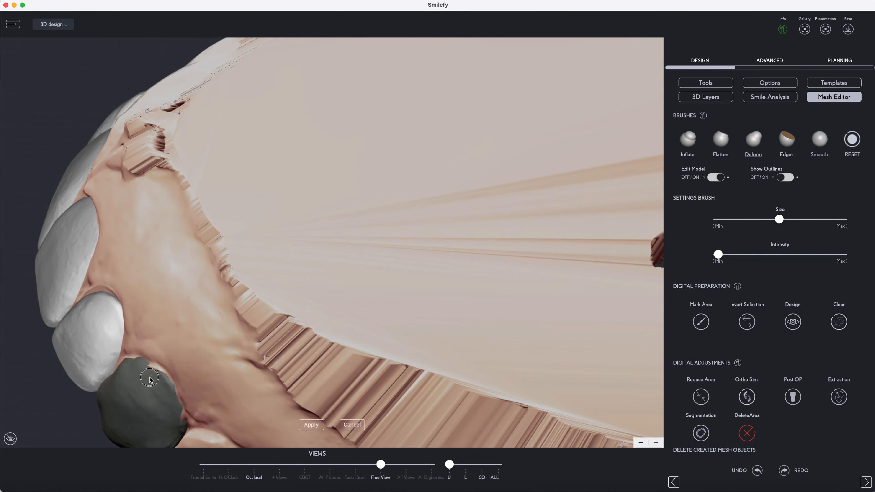
{"action": "left_click_drag", "start_coordinate": [92, 384], "coordinate": [152, 371]}
{"action": "left_click_drag", "start_coordinate": [344, 249], "coordinate": [334, 230]}
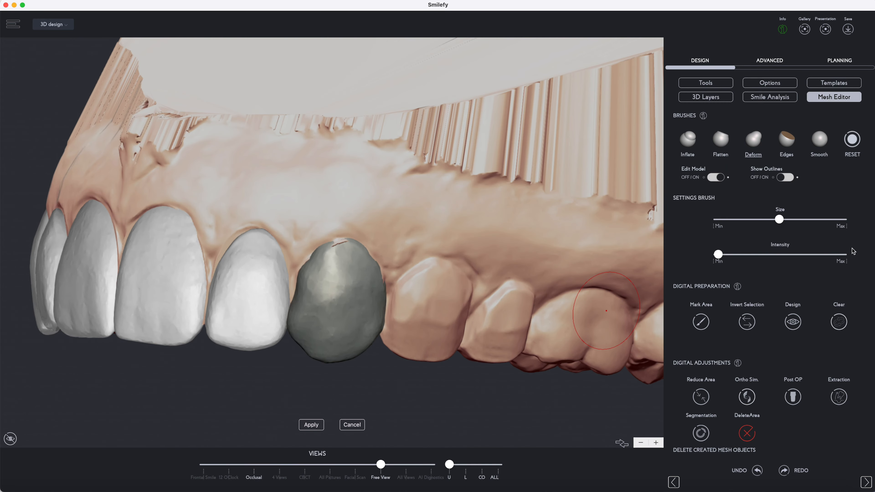
Step: Refine the left canine's cervical contour with the Deform brush and smooth its facial surface
{"action": "left_click", "coordinate": [818, 139]}
{"action": "left_click", "coordinate": [752, 139]}
{"action": "mouse_move", "coordinate": [23, 88]}
{"action": "left_mouse_down"}
{"action": "mouse_move", "coordinate": [55, 274]}
{"action": "mouse_move", "coordinate": [638, 363]}
{"action": "mouse_move", "coordinate": [508, 276]}
{"action": "left_mouse_up"}
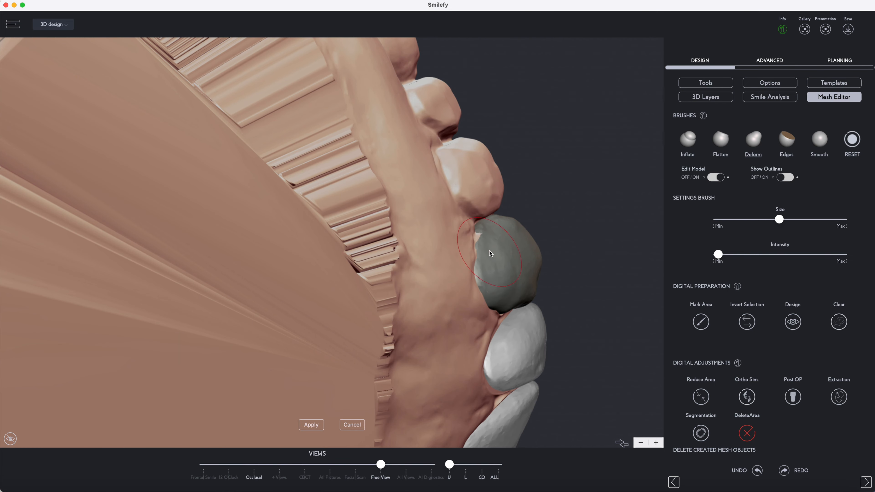
{"action": "left_click_drag", "start_coordinate": [596, 305], "coordinate": [465, 235]}
{"action": "left_click", "coordinate": [819, 139]}
{"action": "mouse_move", "coordinate": [260, 187]}
{"action": "left_mouse_down"}
{"action": "mouse_move", "coordinate": [341, 316]}
{"action": "mouse_move", "coordinate": [314, 381]}
{"action": "left_mouse_up"}
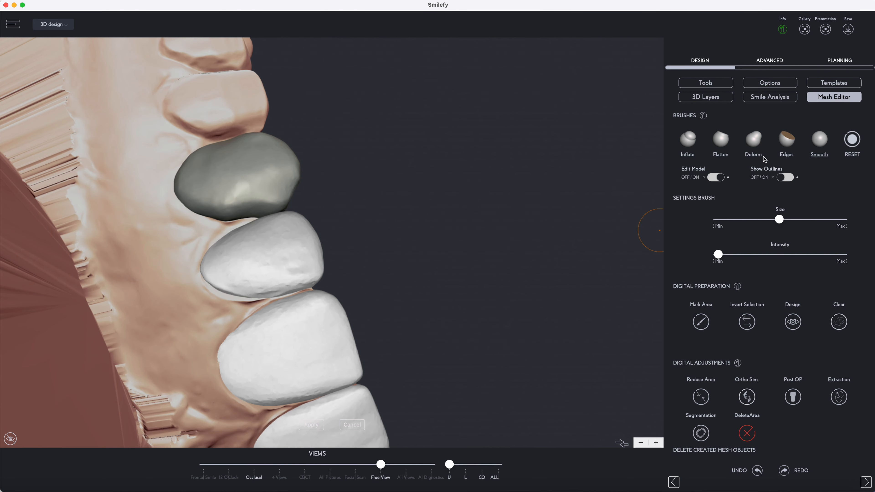
Step: Reshape the left lateral incisor's cervical contour with a larger Deform brush, decline the incoming call, and switch to smoothing
{"action": "left_click", "coordinate": [754, 148]}
{"action": "left_click", "coordinate": [296, 262]}
{"action": "left_click_drag", "start_coordinate": [360, 269], "coordinate": [412, 275]}
{"action": "left_click_drag", "start_coordinate": [779, 219], "coordinate": [800, 219]}
{"action": "left_click_drag", "start_coordinate": [283, 377], "coordinate": [285, 368]}
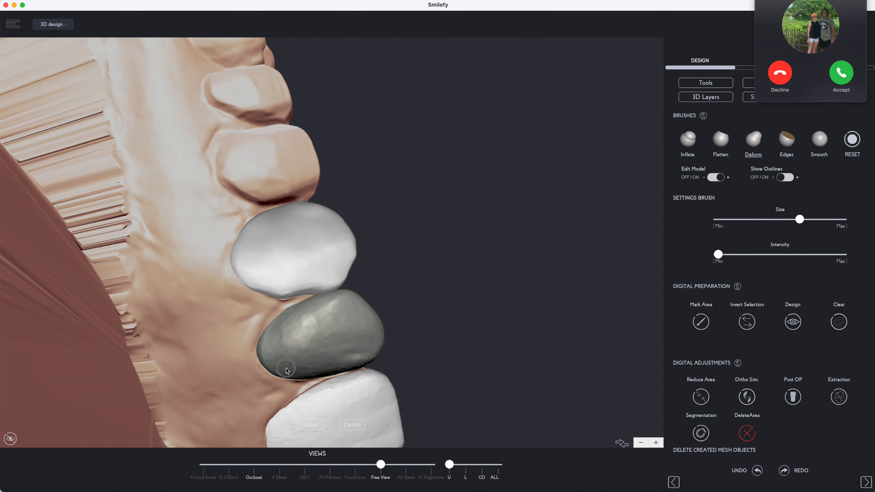
{"action": "left_click", "coordinate": [780, 70]}
{"action": "left_click_drag", "start_coordinate": [416, 328], "coordinate": [543, 55]}
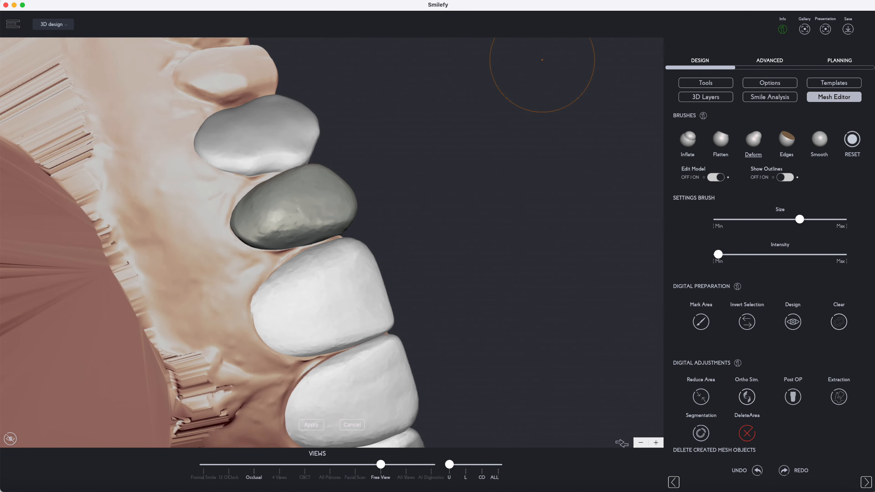
{"action": "mouse_move", "coordinate": [483, 381]}
{"action": "left_mouse_down"}
{"action": "mouse_move", "coordinate": [475, 302]}
{"action": "mouse_move", "coordinate": [352, 185]}
{"action": "mouse_move", "coordinate": [221, 186]}
{"action": "mouse_move", "coordinate": [360, 350]}
{"action": "mouse_move", "coordinate": [492, 239]}
{"action": "mouse_move", "coordinate": [582, 224]}
{"action": "mouse_move", "coordinate": [607, 240]}
{"action": "left_mouse_up"}
{"action": "left_click", "coordinate": [819, 139]}
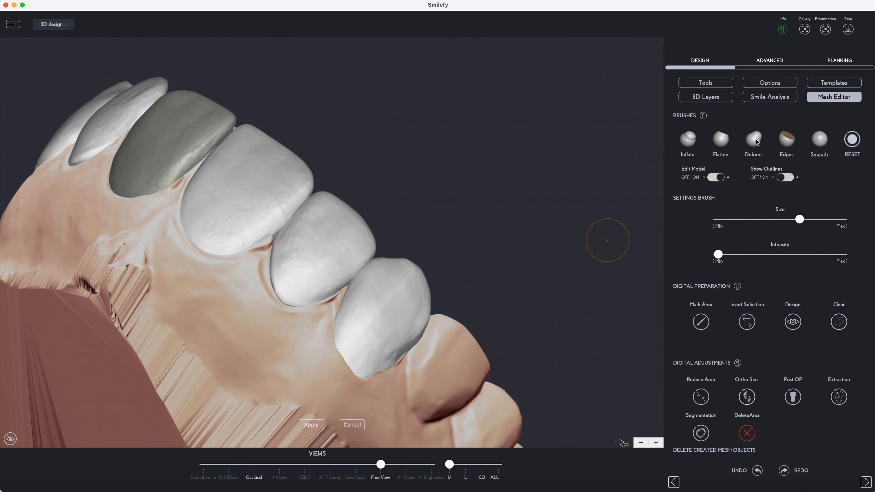
Step: Deform the left canine's cervical and distal margins to follow the gingival contour
{"action": "left_click", "coordinate": [757, 151]}
{"action": "left_click", "coordinate": [321, 292]}
{"action": "left_click_drag", "start_coordinate": [286, 281], "coordinate": [277, 278]}
{"action": "left_click_drag", "start_coordinate": [530, 248], "coordinate": [482, 224]}
{"action": "left_click", "coordinate": [283, 336]}
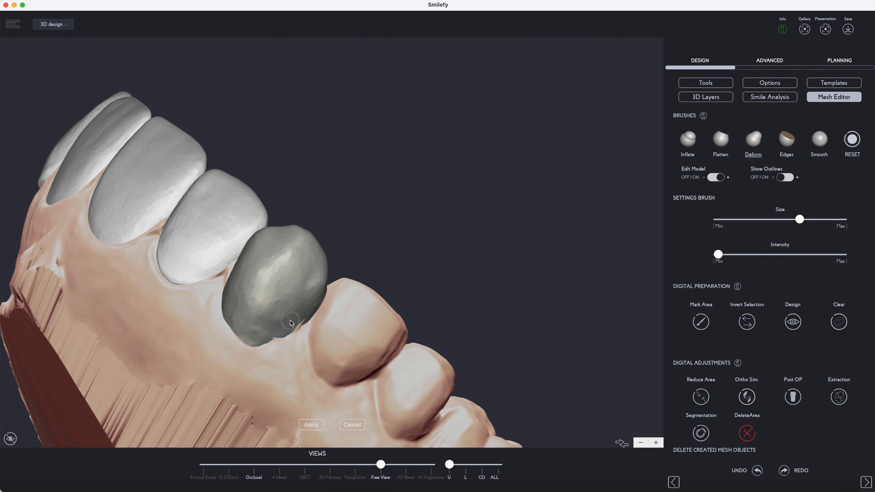
{"action": "left_click_drag", "start_coordinate": [437, 245], "coordinate": [478, 267]}
{"action": "left_click_drag", "start_coordinate": [447, 294], "coordinate": [462, 241]}
{"action": "left_click_drag", "start_coordinate": [380, 197], "coordinate": [416, 241]}
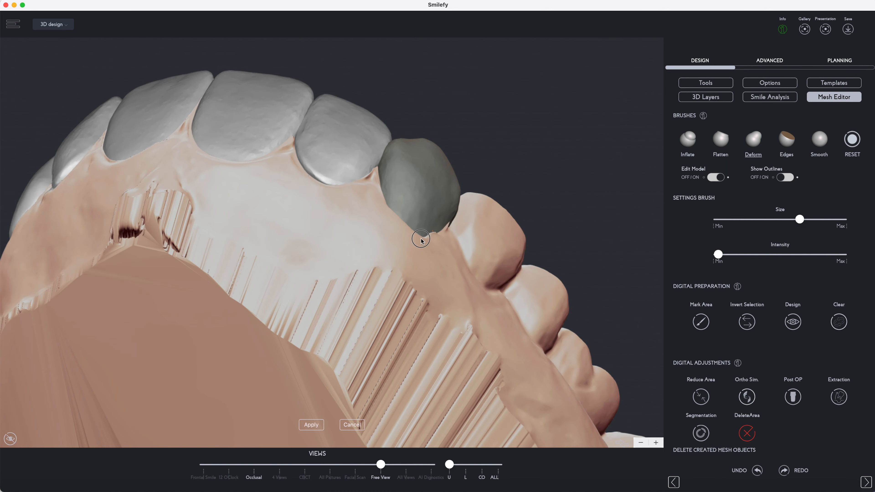
{"action": "left_click_drag", "start_coordinate": [489, 162], "coordinate": [448, 158]}
Step: Adjust the left canine's distal contact beside the first premolar with the Reduce Area and Deform brushes
{"action": "left_click", "coordinate": [687, 139]}
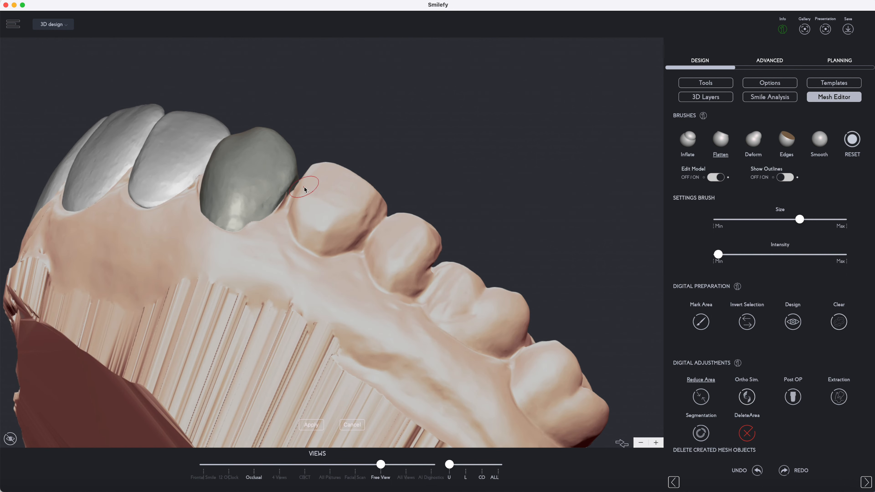
{"action": "left_click", "coordinate": [753, 139]}
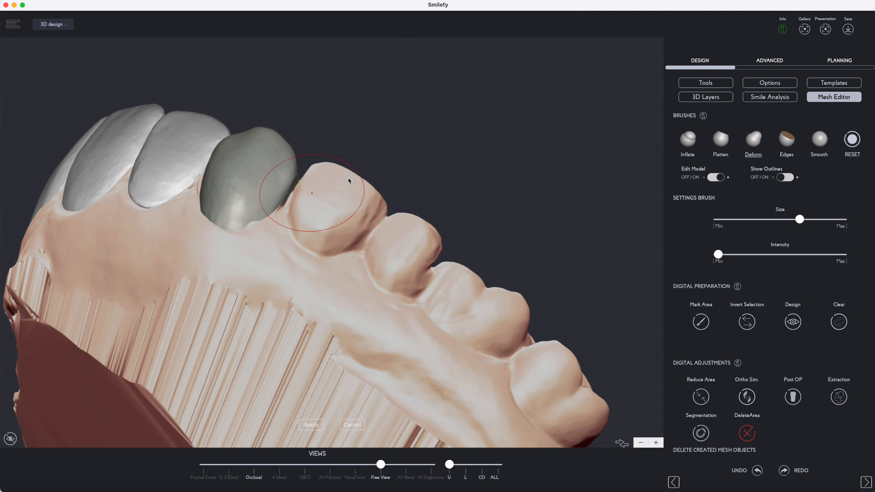
{"action": "left_click_drag", "start_coordinate": [348, 178], "coordinate": [166, 195]}
{"action": "mouse_move", "coordinate": [115, 217]}
{"action": "left_mouse_down"}
{"action": "mouse_move", "coordinate": [385, 274]}
{"action": "mouse_move", "coordinate": [615, 168]}
{"action": "mouse_move", "coordinate": [641, 203]}
{"action": "mouse_move", "coordinate": [519, 123]}
{"action": "mouse_move", "coordinate": [213, 93]}
{"action": "mouse_move", "coordinate": [549, 71]}
{"action": "mouse_move", "coordinate": [144, 367]}
{"action": "mouse_move", "coordinate": [117, 396]}
{"action": "left_mouse_up"}
Step: Refine the facial surfaces of the left lateral incisor and canine with the Inflate and Smooth brushes
{"action": "left_click", "coordinate": [688, 139]}
{"action": "left_click", "coordinate": [328, 353]}
{"action": "mouse_move", "coordinate": [320, 351]}
{"action": "left_mouse_down"}
{"action": "mouse_move", "coordinate": [351, 342]}
{"action": "mouse_move", "coordinate": [307, 347]}
{"action": "left_mouse_up"}
{"action": "left_click", "coordinate": [819, 138]}
{"action": "mouse_move", "coordinate": [184, 371]}
{"action": "left_mouse_down"}
{"action": "mouse_move", "coordinate": [241, 341]}
{"action": "mouse_move", "coordinate": [353, 402]}
{"action": "left_mouse_up"}
{"action": "left_click", "coordinate": [460, 354]}
{"action": "left_click_drag", "start_coordinate": [459, 377], "coordinate": [446, 373]}
Step: Reset the left lateral incisor's mesh and reshape it with the Deform brush, and smooth the left canine's facial surface
{"action": "left_click", "coordinate": [856, 139]}
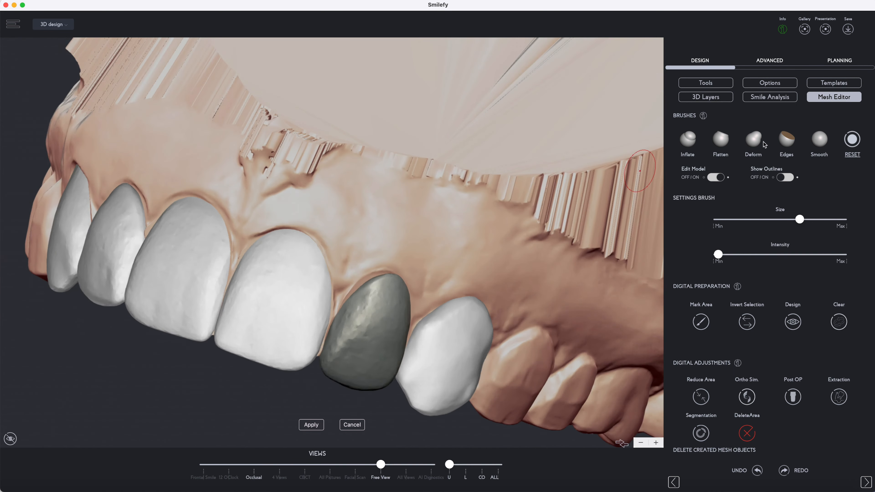
{"action": "left_click", "coordinate": [753, 140]}
{"action": "left_click_drag", "start_coordinate": [360, 278], "coordinate": [367, 283]}
{"action": "left_click", "coordinate": [324, 321]}
{"action": "mouse_move", "coordinate": [182, 386]}
{"action": "left_mouse_down"}
{"action": "mouse_move", "coordinate": [203, 362]}
{"action": "mouse_move", "coordinate": [273, 365]}
{"action": "mouse_move", "coordinate": [283, 386]}
{"action": "left_mouse_up"}
{"action": "left_click", "coordinate": [369, 277]}
{"action": "left_click", "coordinate": [819, 139]}
{"action": "left_click", "coordinate": [512, 275]}
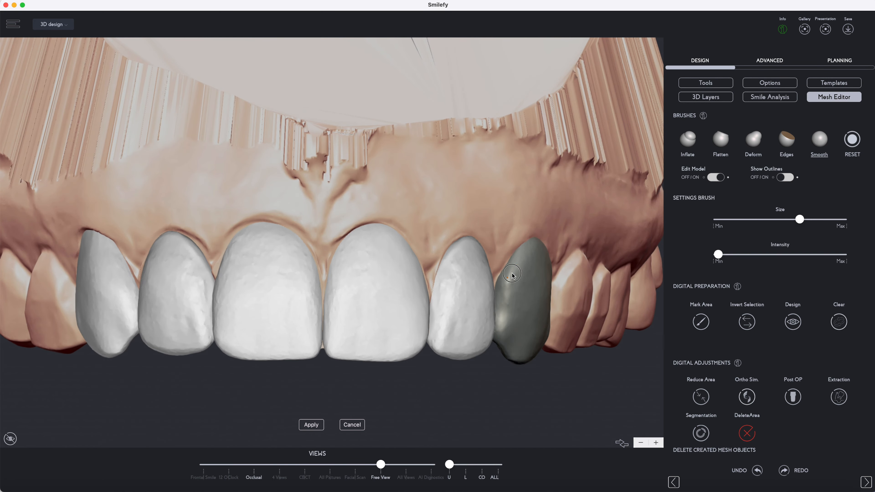
Step: Trim the left lateral incisor's palatal excess, smooth the palatal margins, and apply the mesh edits
{"action": "mouse_move", "coordinate": [461, 405]}
{"action": "left_mouse_down"}
{"action": "mouse_move", "coordinate": [413, 210]}
{"action": "mouse_move", "coordinate": [370, 160]}
{"action": "left_mouse_up"}
{"action": "left_click", "coordinate": [723, 145]}
{"action": "mouse_move", "coordinate": [289, 134]}
{"action": "left_mouse_down"}
{"action": "mouse_move", "coordinate": [314, 121]}
{"action": "mouse_move", "coordinate": [266, 105]}
{"action": "left_mouse_up"}
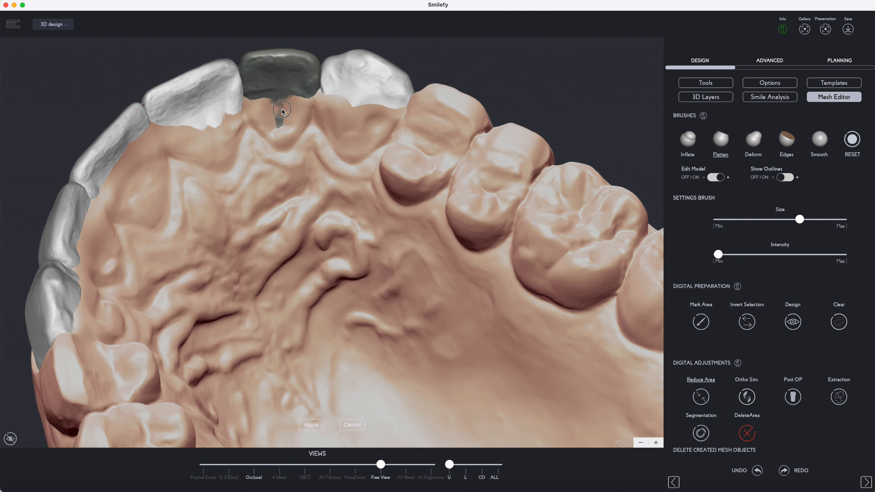
{"action": "left_click", "coordinate": [819, 139]}
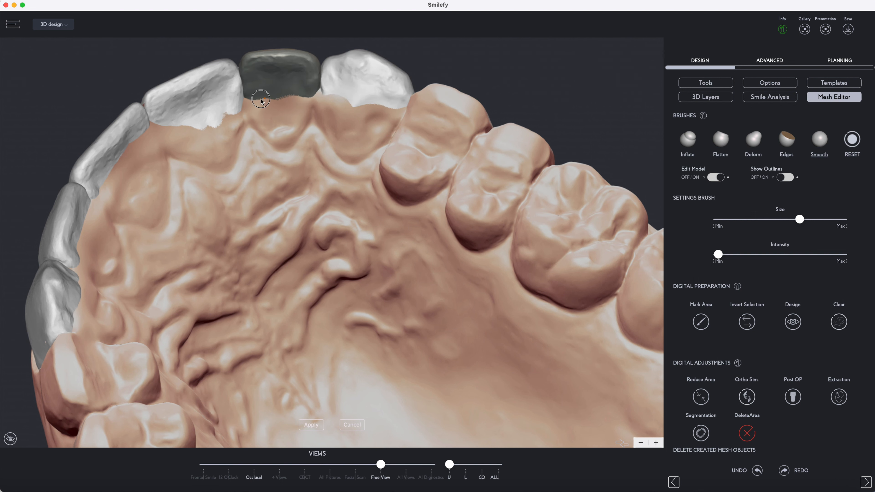
{"action": "left_click", "coordinate": [210, 126]}
{"action": "right_click_drag", "start_coordinate": [355, 112], "coordinate": [393, 434]}
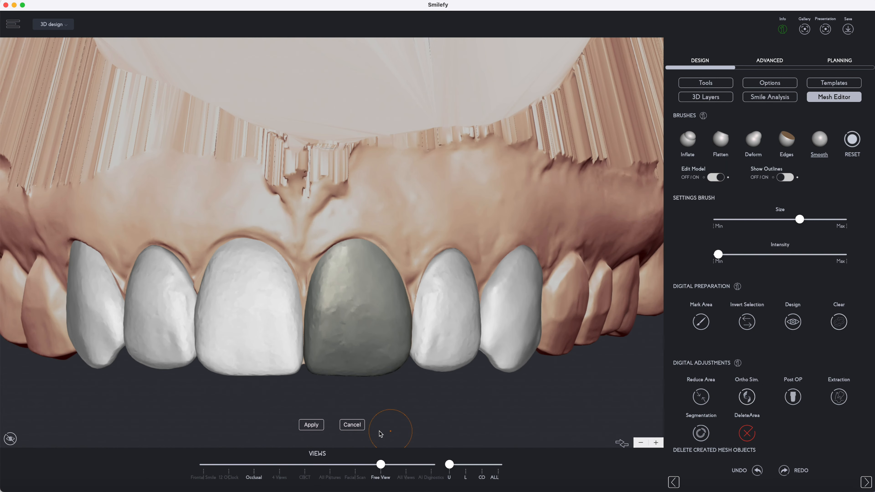
{"action": "left_click", "coordinate": [310, 424]}
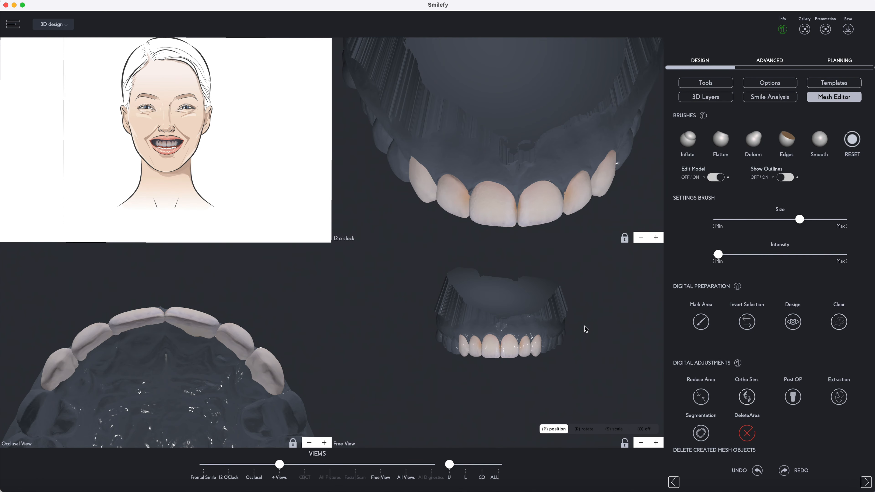
{"action": "scroll", "coordinate": [472, 395], "scroll_direction": "up", "scroll_amount": 5}
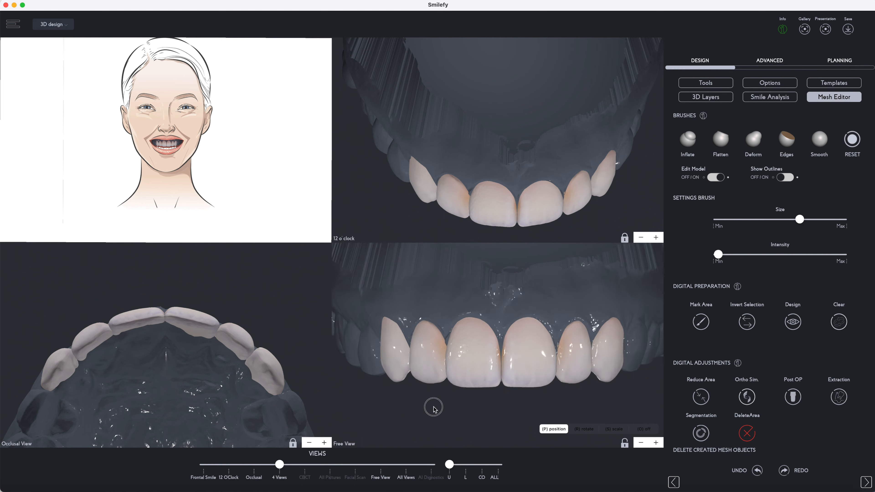
{"action": "mouse_move", "coordinate": [435, 409]}
{"action": "left_mouse_down"}
{"action": "mouse_move", "coordinate": [459, 410]}
{"action": "mouse_move", "coordinate": [440, 414]}
{"action": "left_mouse_up"}
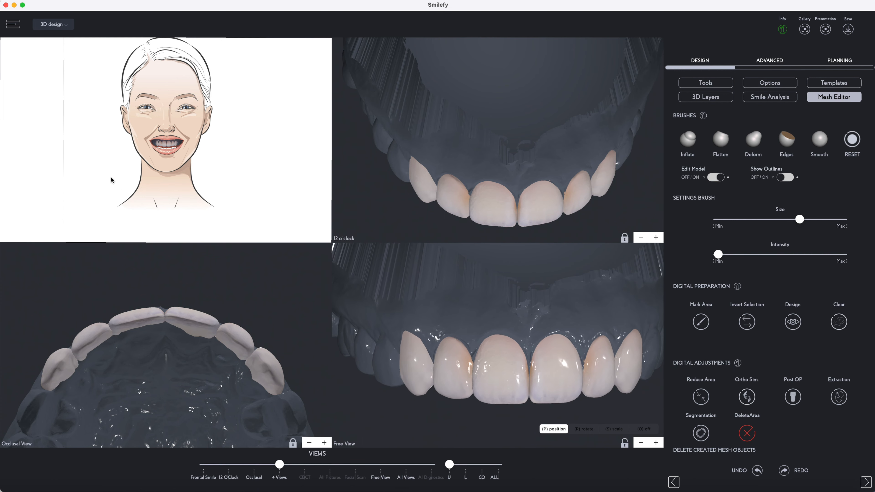